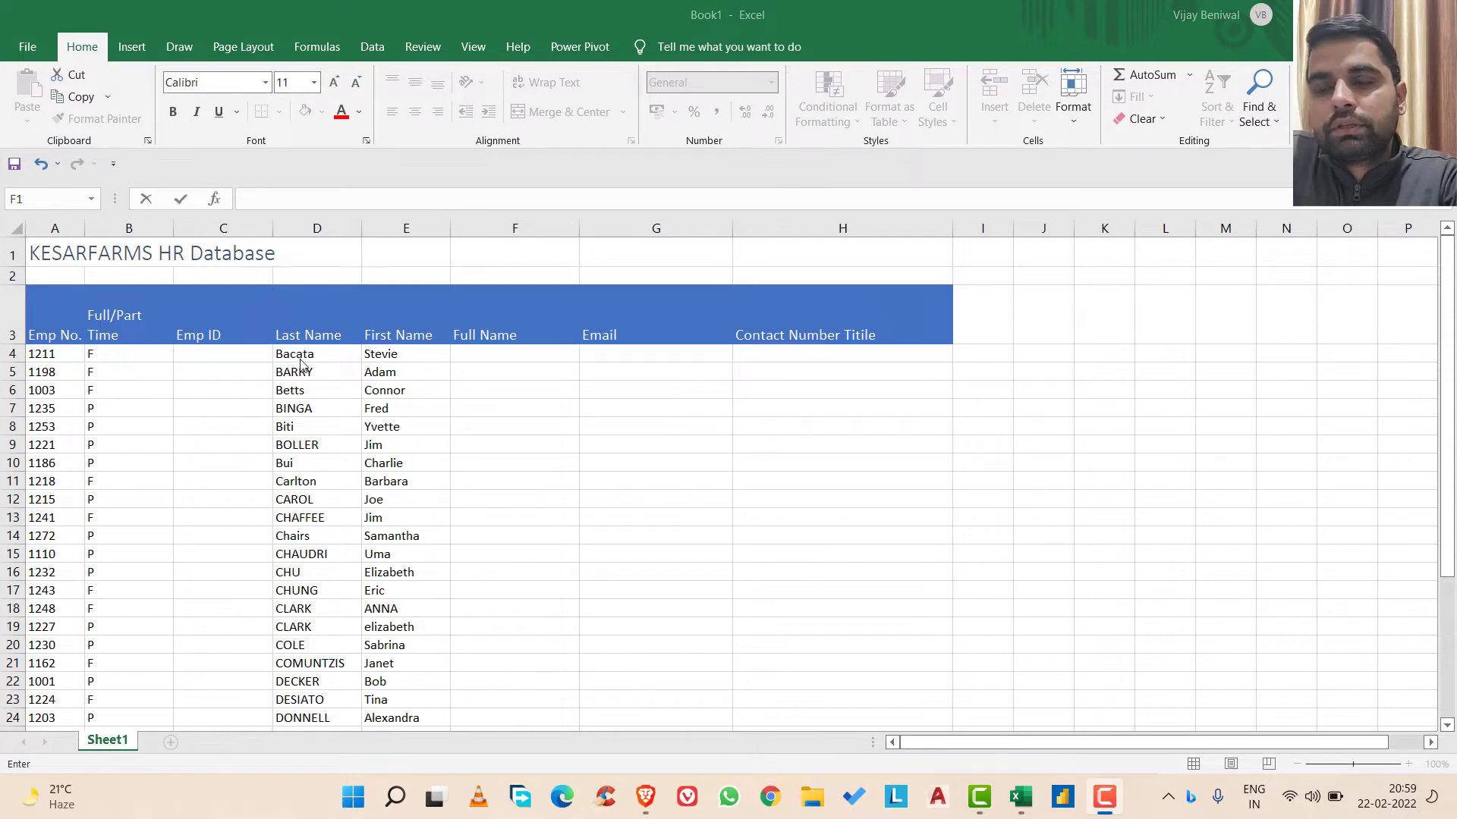
- Enter =CONCATENATE(E4,D4) in cell F4 to join the first and last names under Full Name
{"action": "left_click", "coordinate": [490, 357]}
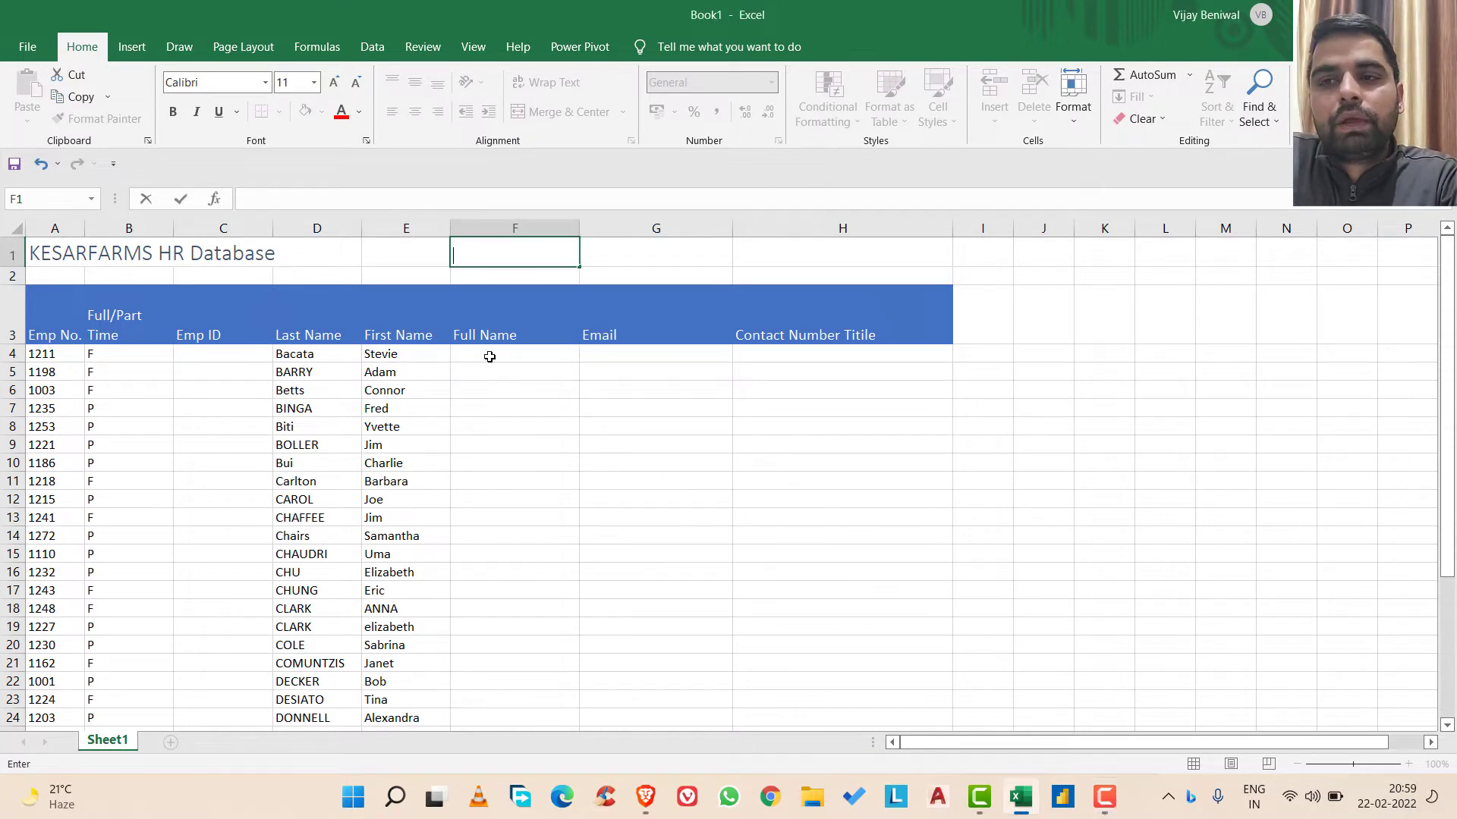
{"action": "left_click", "coordinate": [490, 356]}
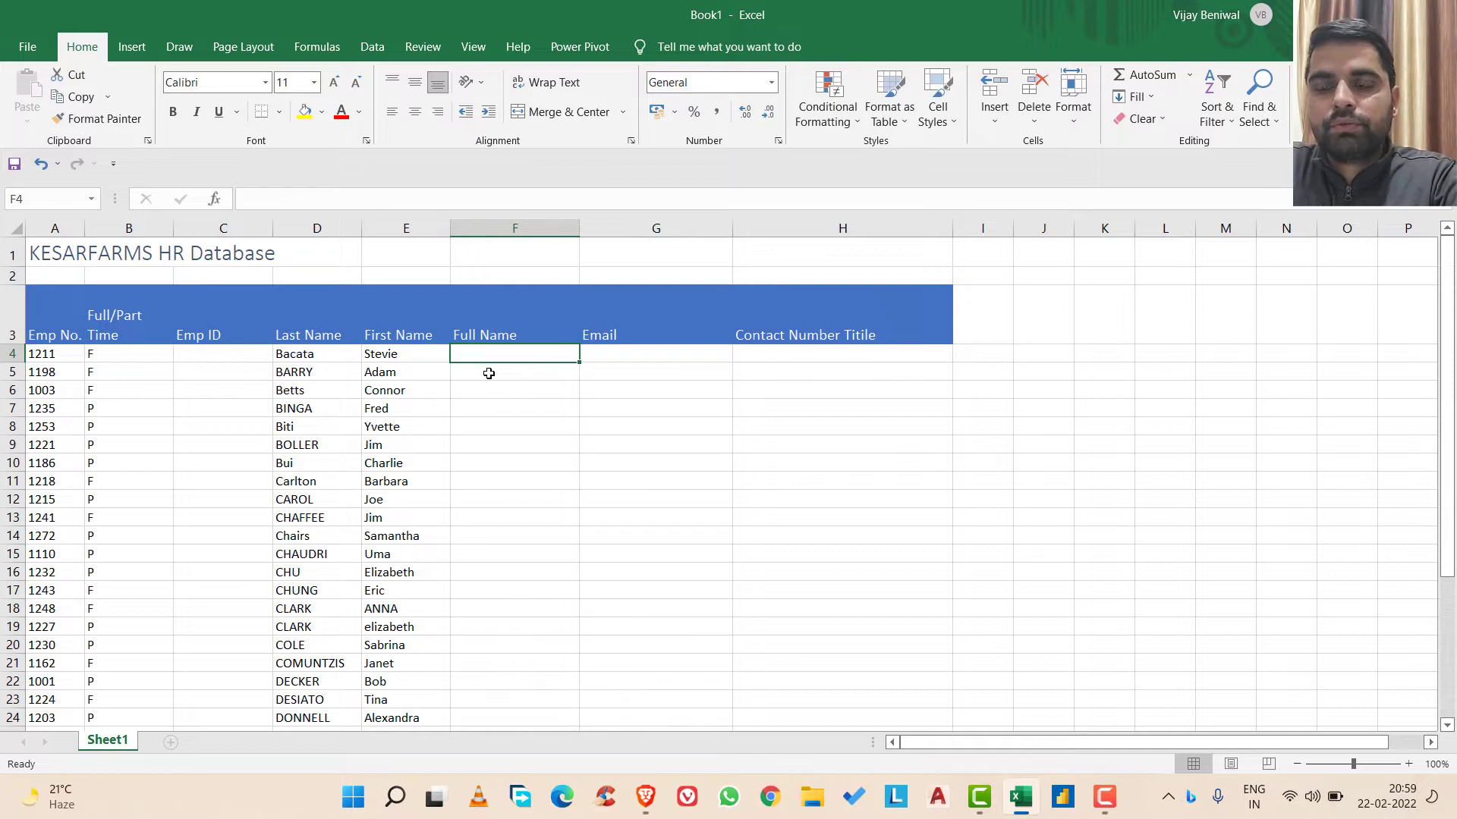
{"action": "type", "text": "="}
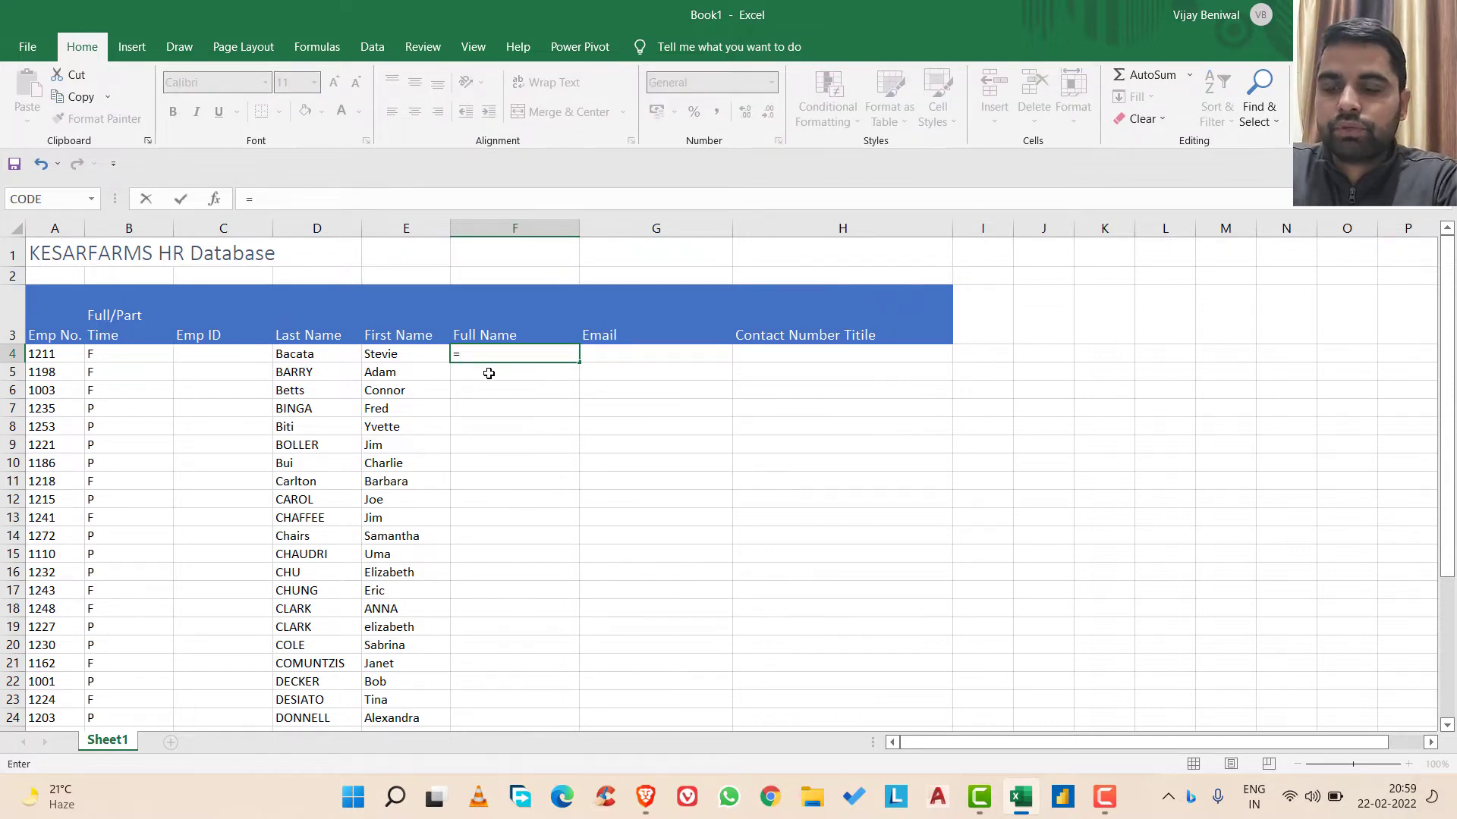
{"action": "type", "text": "concate"}
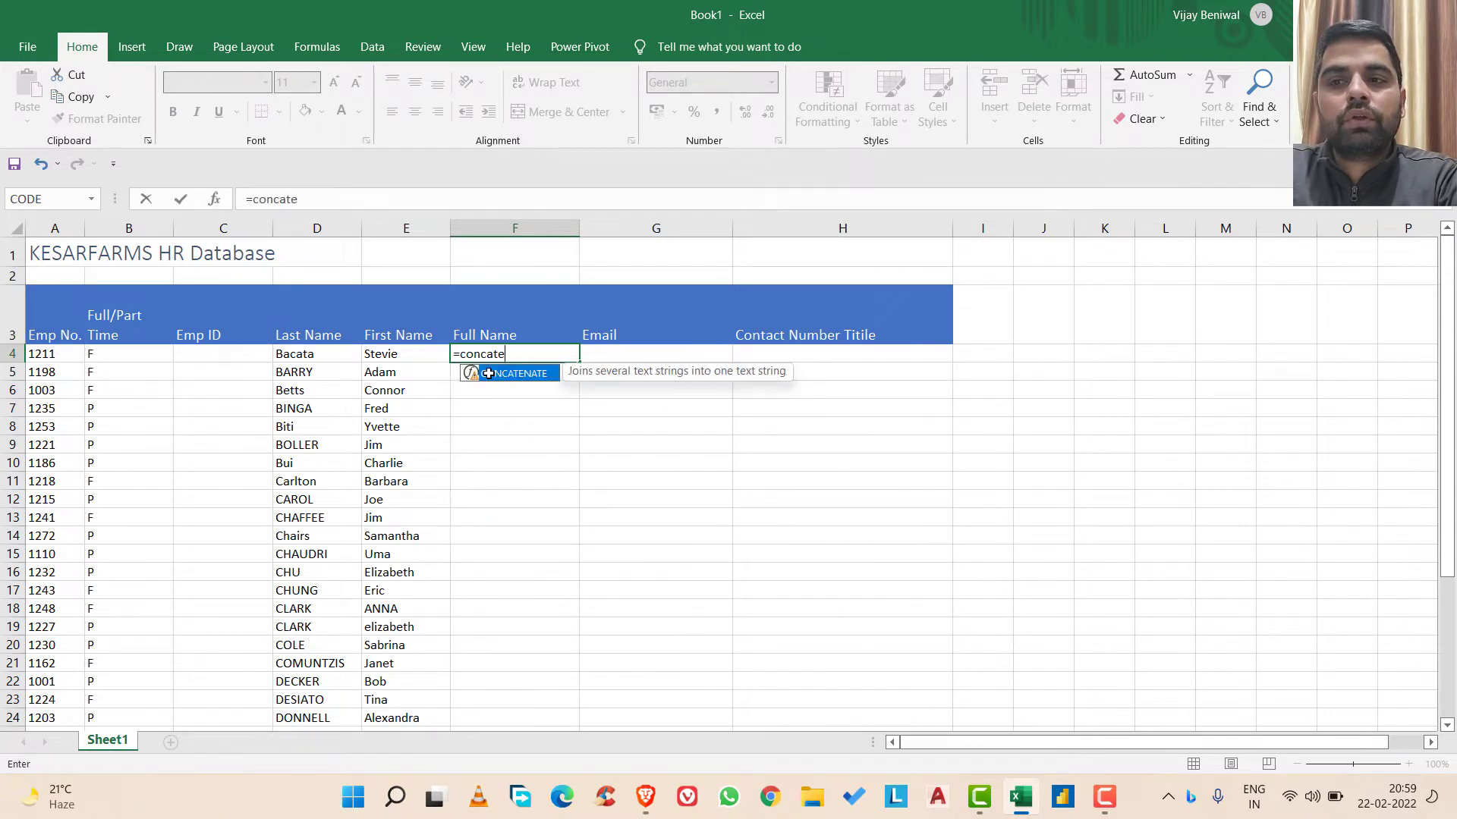
{"action": "key", "text": "BackSpace"}
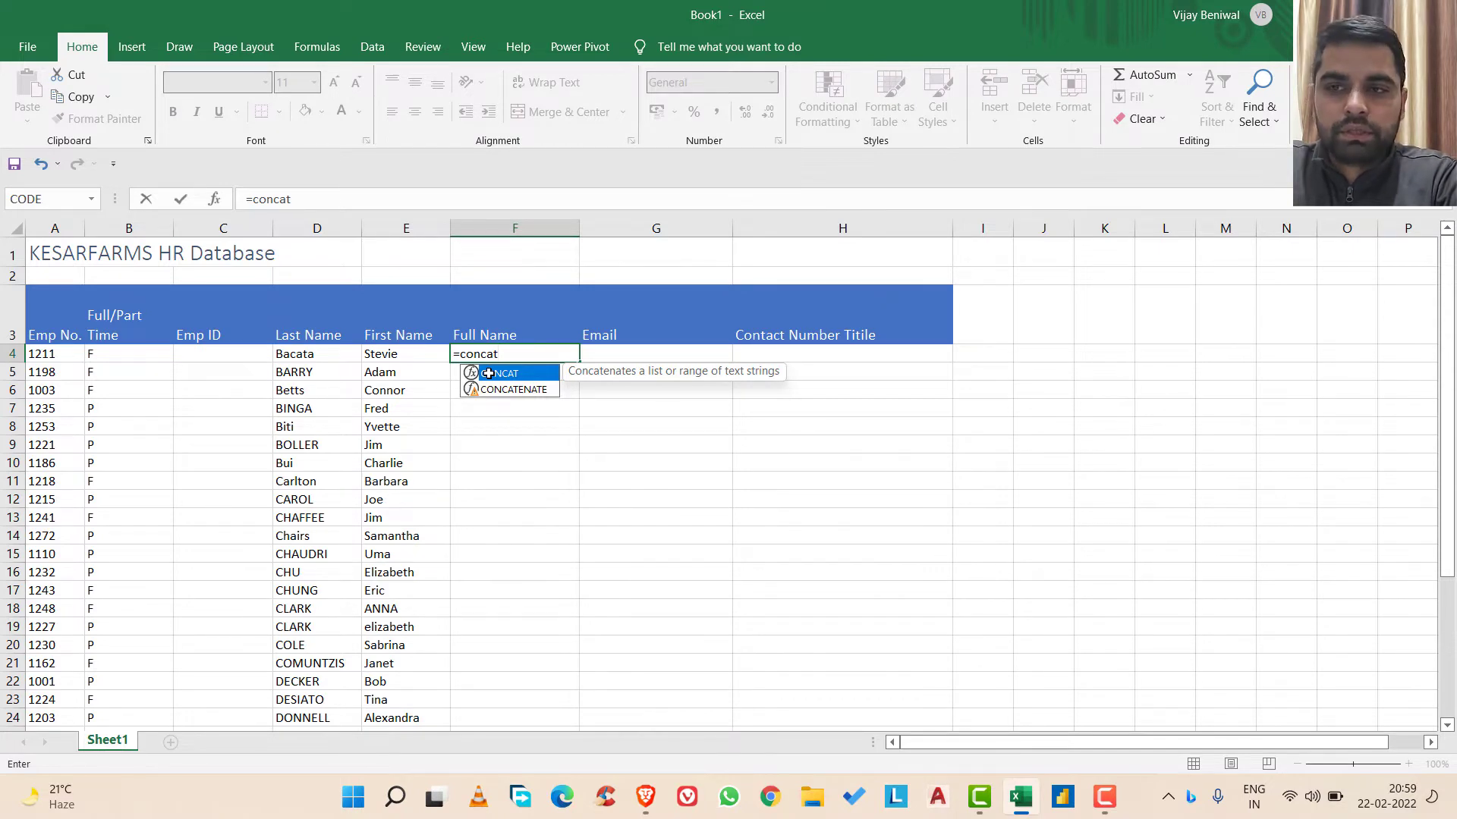
{"action": "key", "text": "Down"}
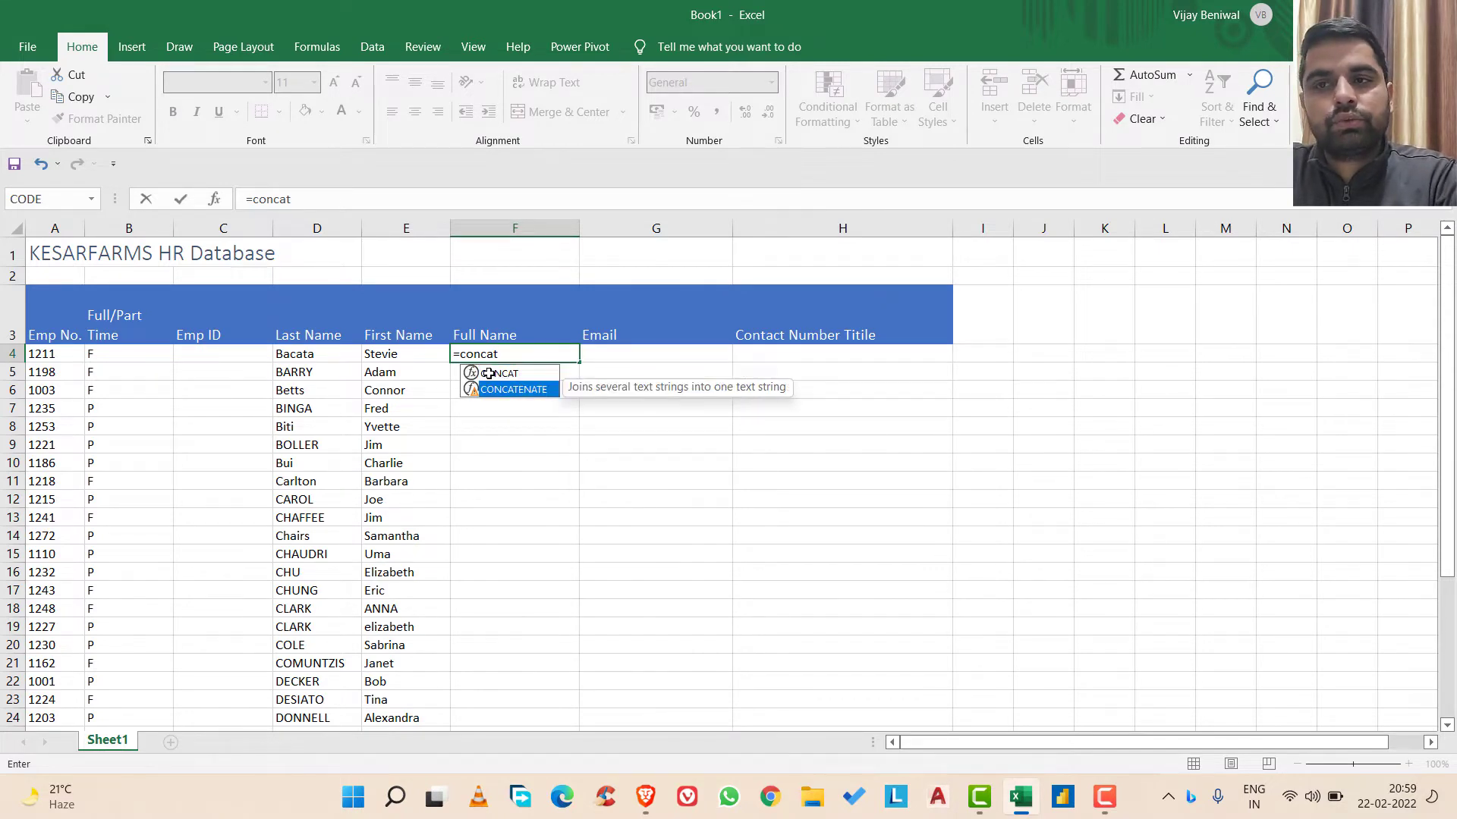
{"action": "key", "text": "Tab"}
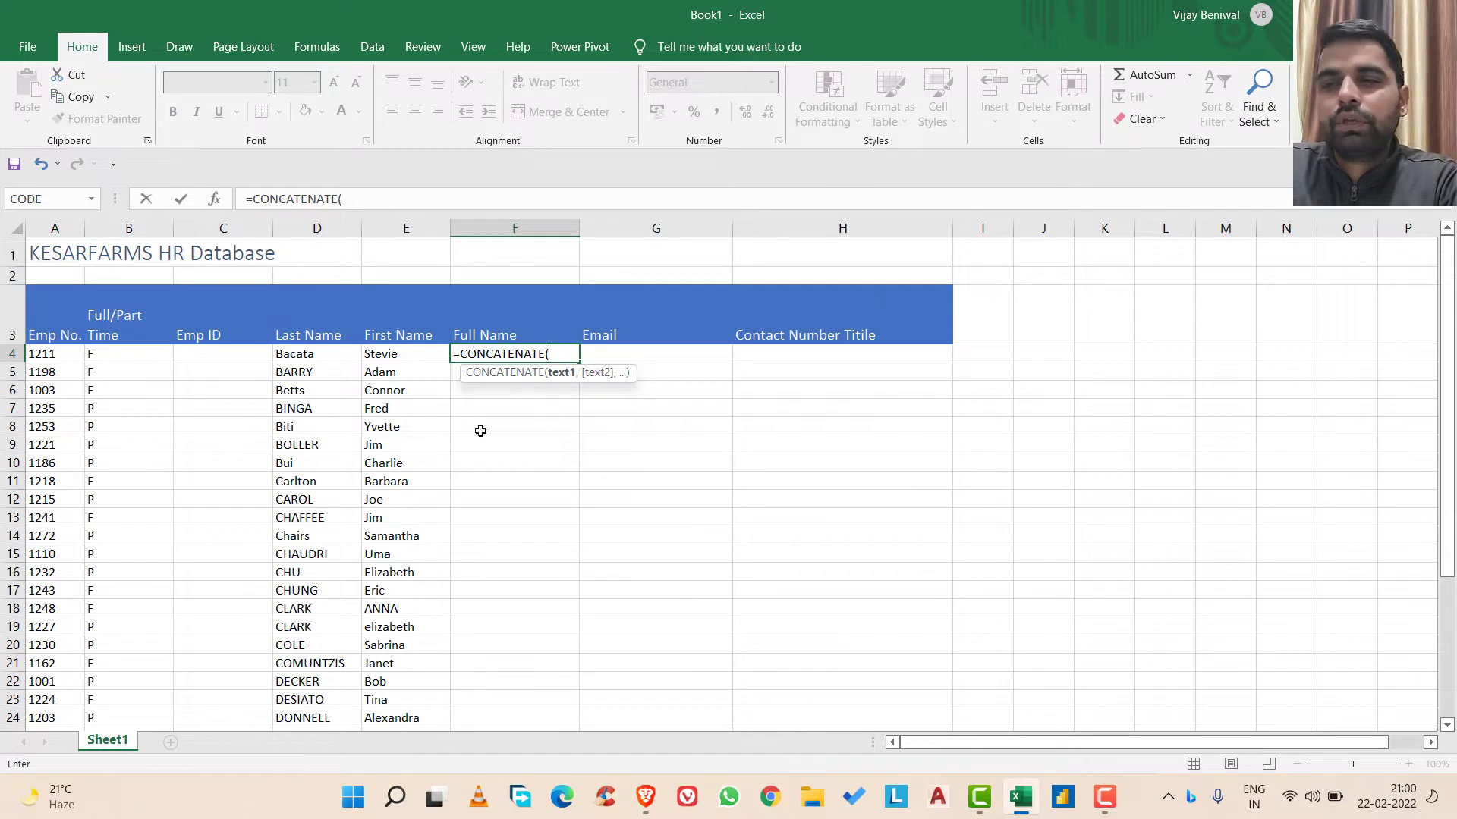
{"action": "left_click", "coordinate": [393, 356]}
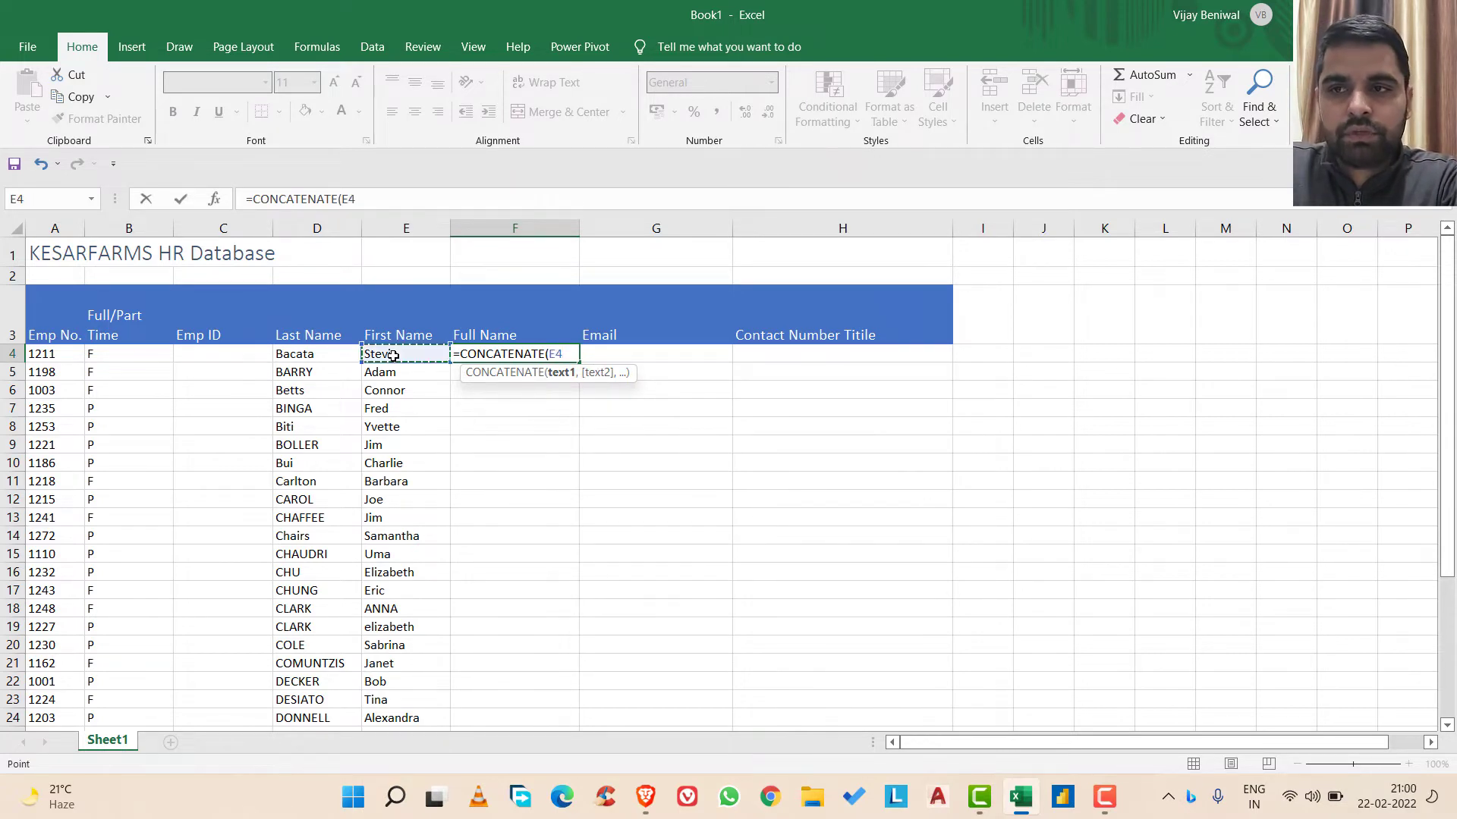
{"action": "type", "text": ","}
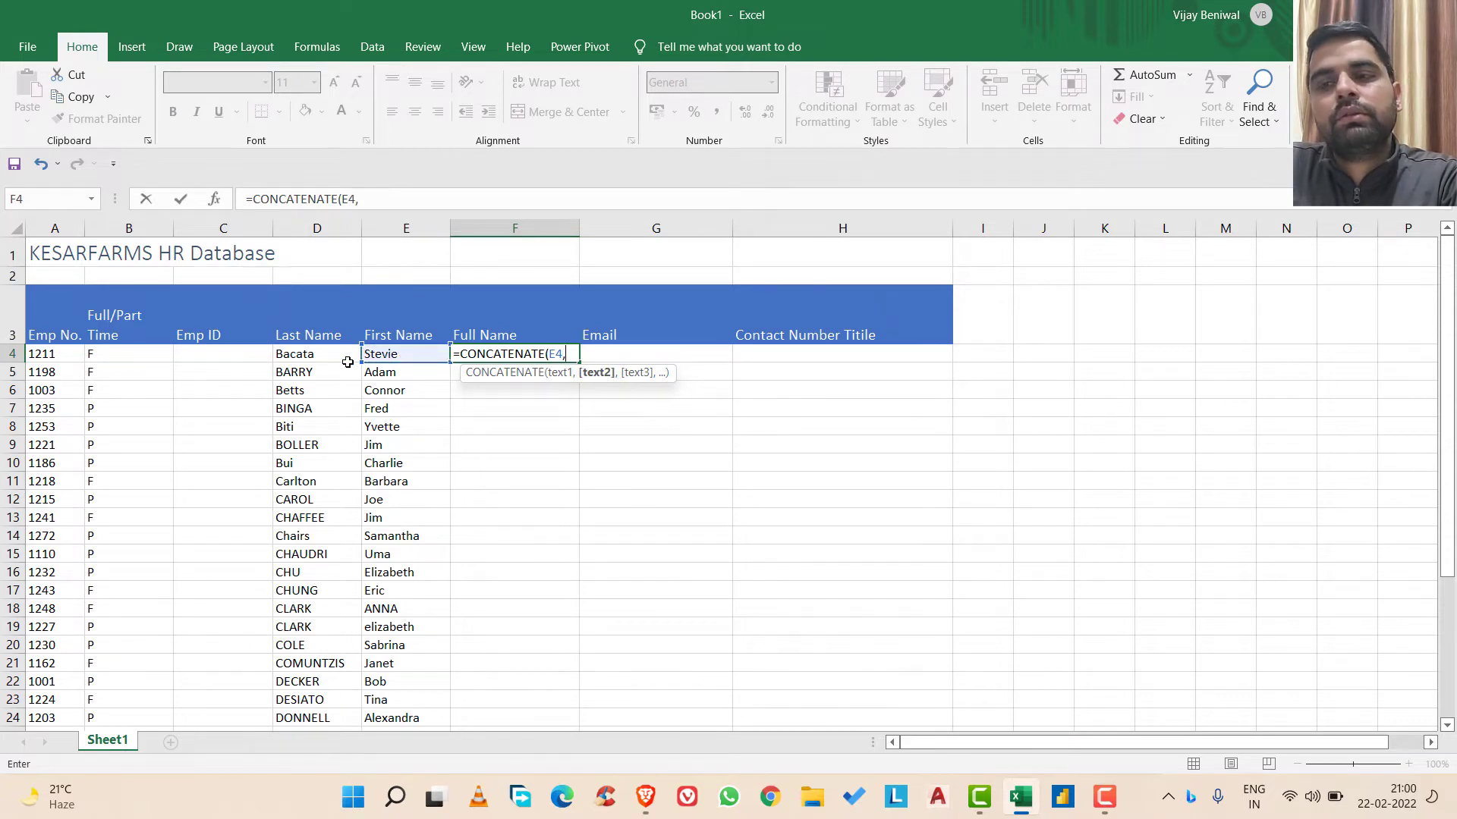
{"action": "left_click", "coordinate": [305, 356]}
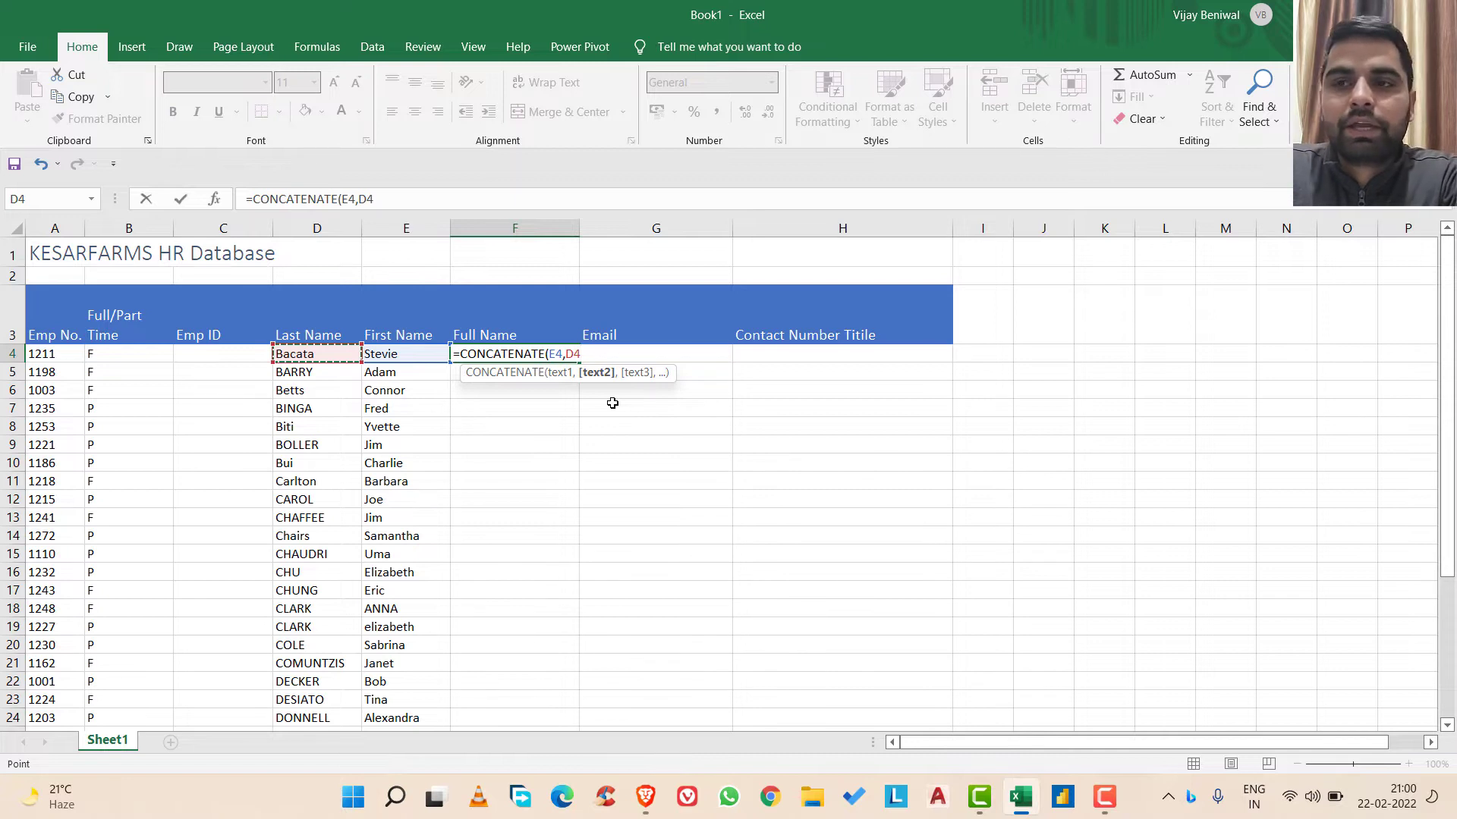
{"action": "type", "text": ")"}
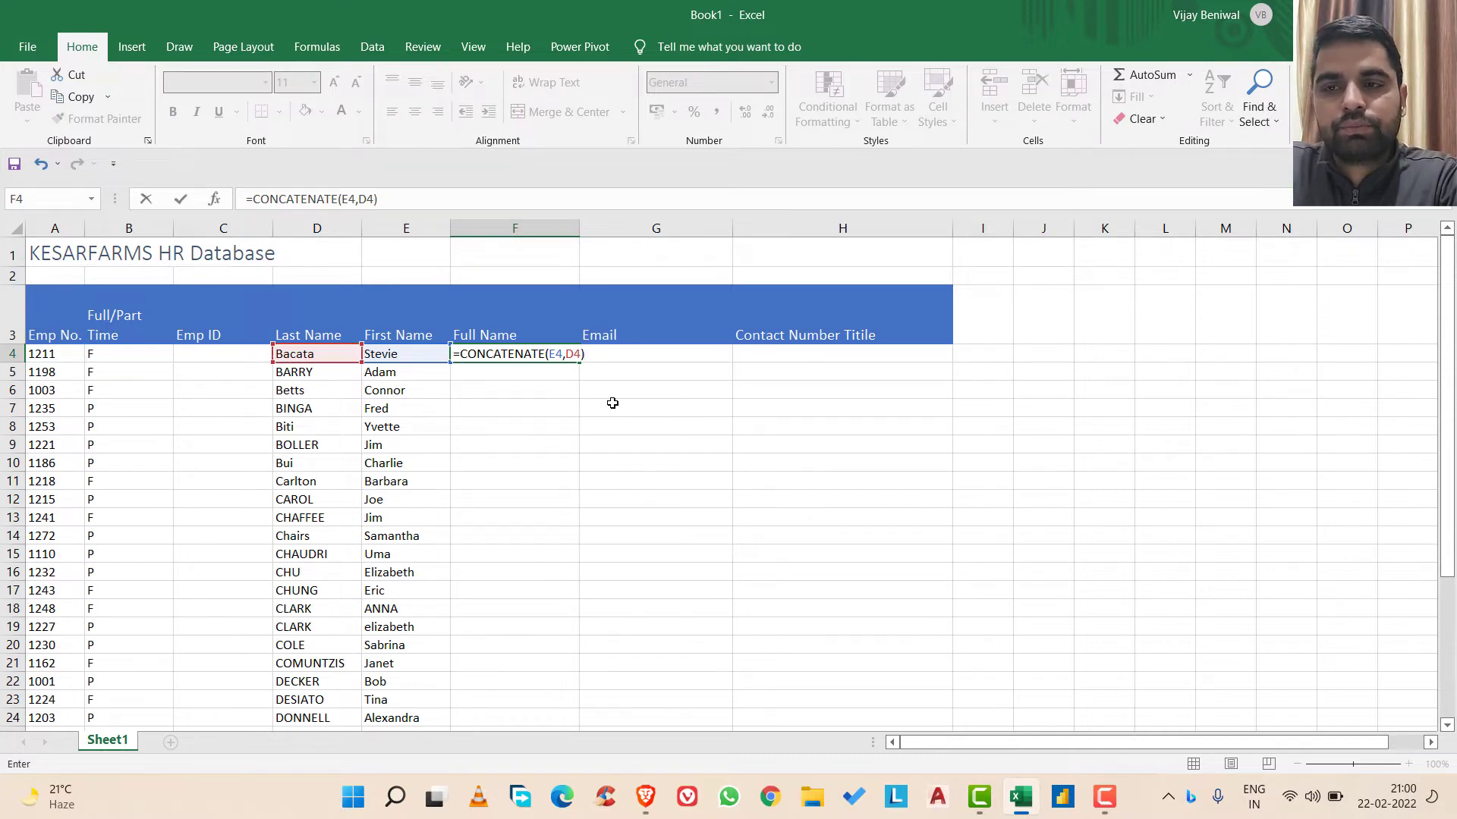
{"action": "key", "text": "Return"}
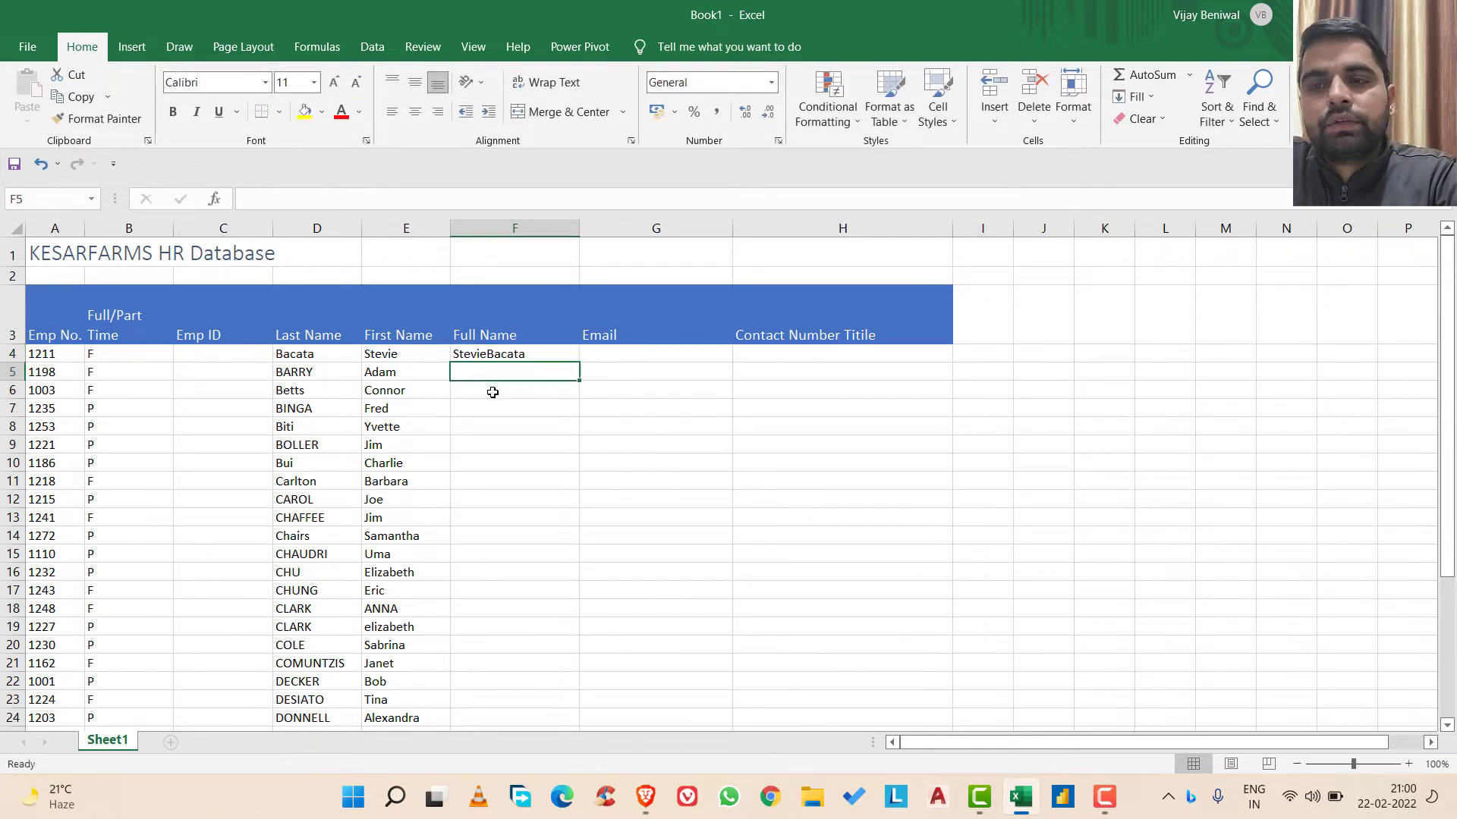
- Replace the formula in F4 with =CONCATENATE(E4," ",D4) to put a space between the first and last names
{"action": "left_click", "coordinate": [476, 352]}
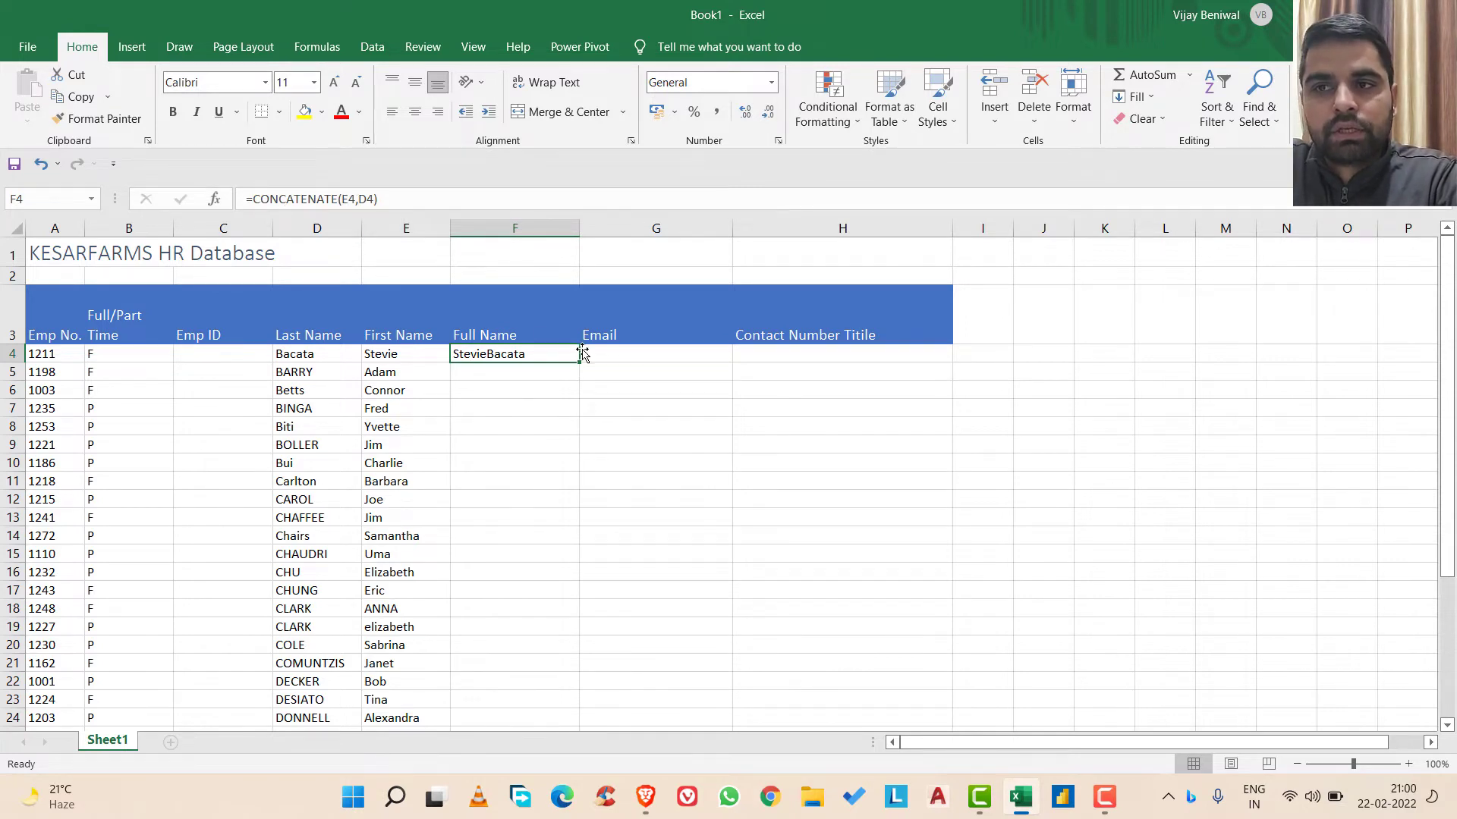
{"action": "type", "text": "="}
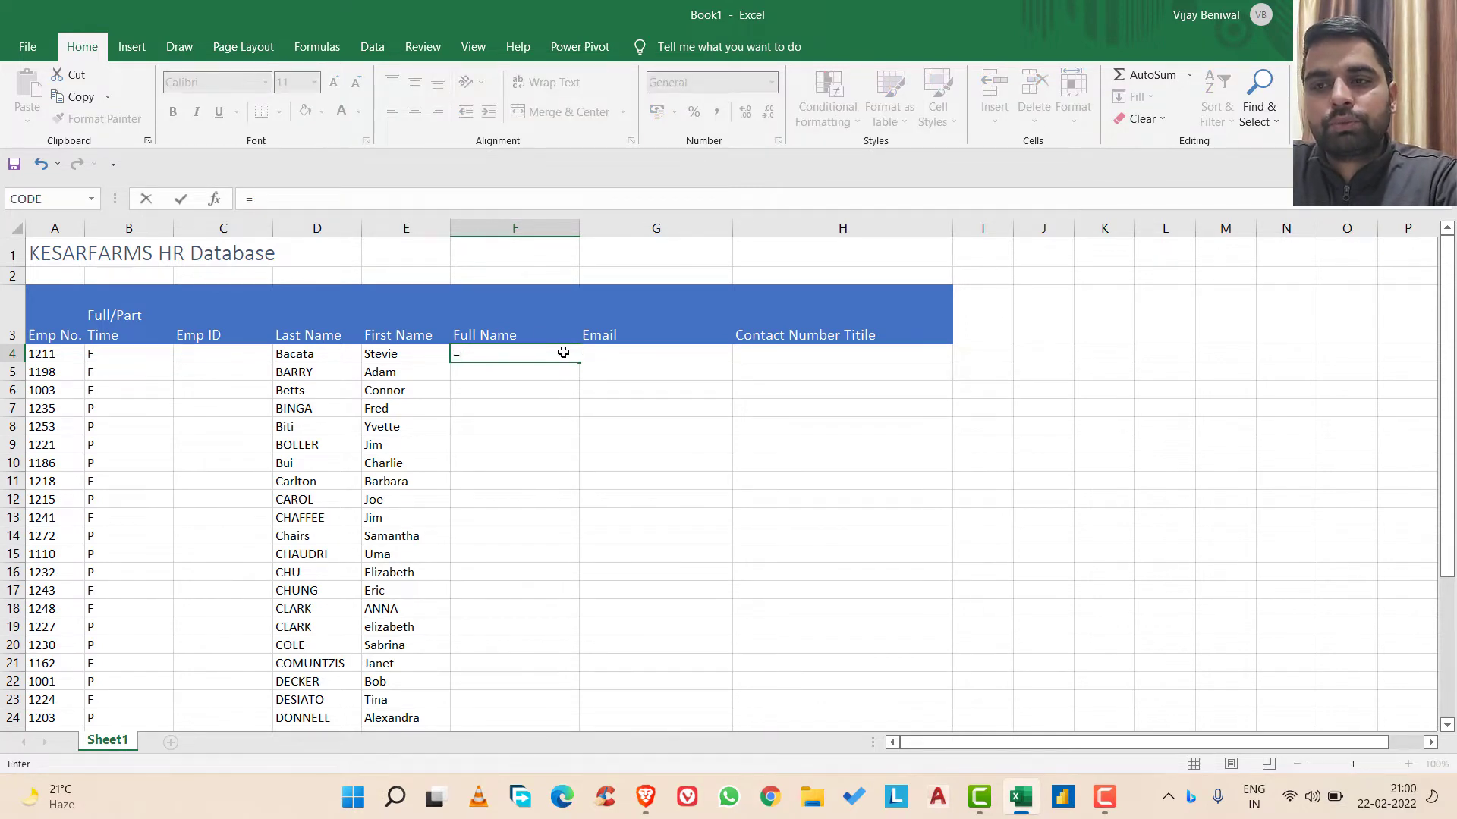
{"action": "type", "text": "concate"}
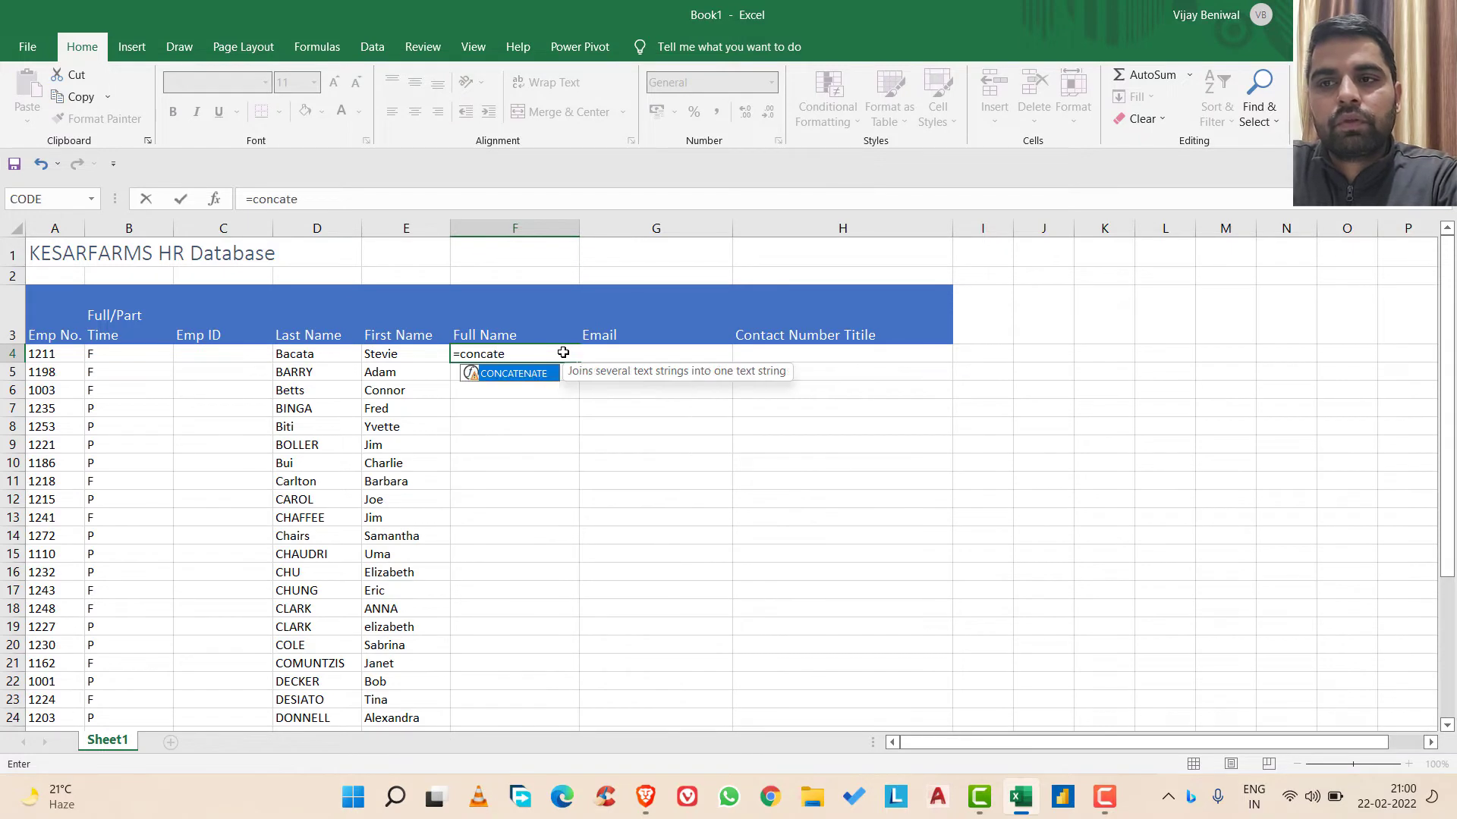
{"action": "key", "text": "Tab"}
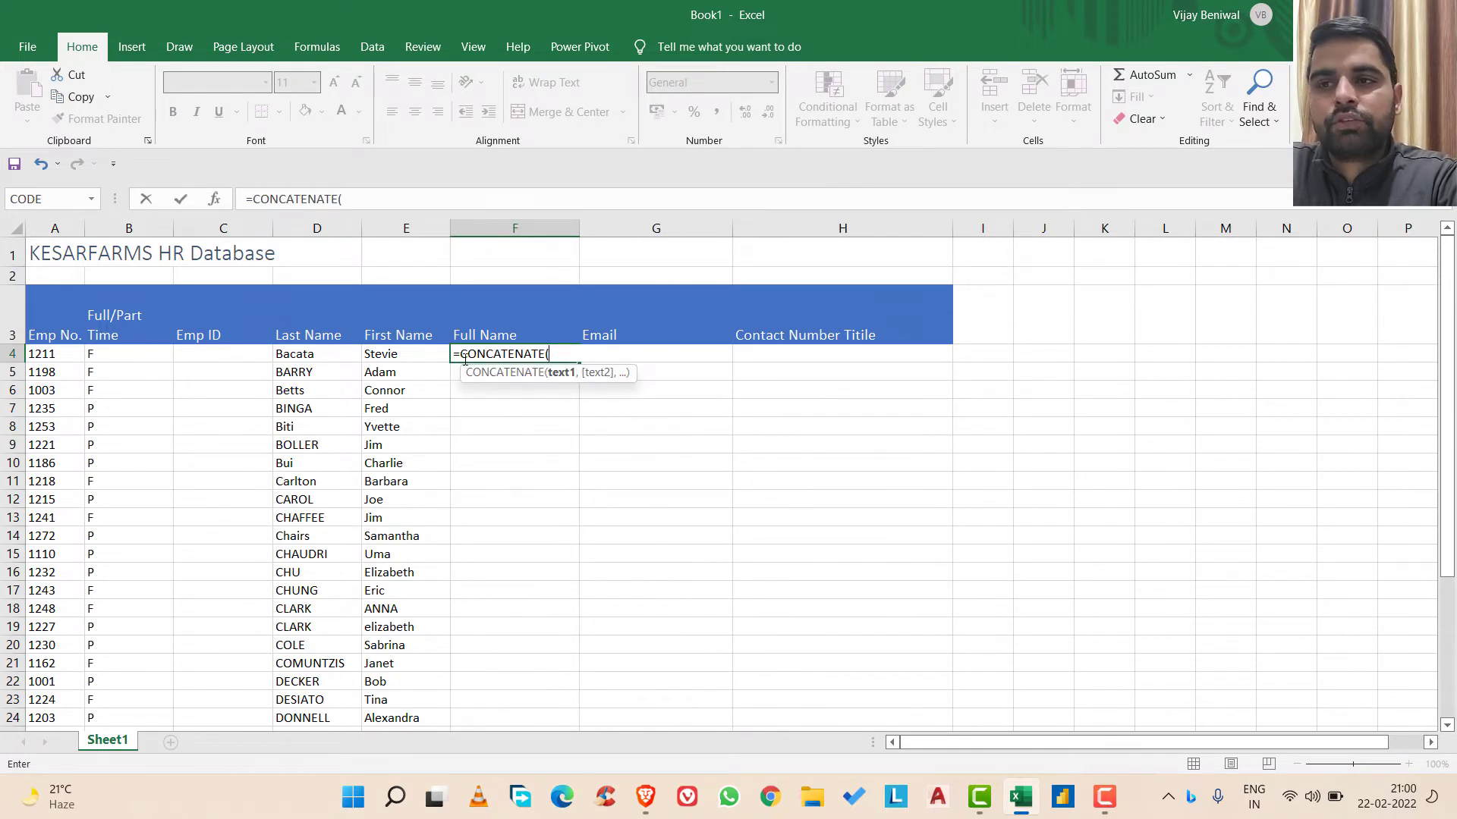
{"action": "left_click", "coordinate": [390, 355]}
{"action": "type", "text": ","}
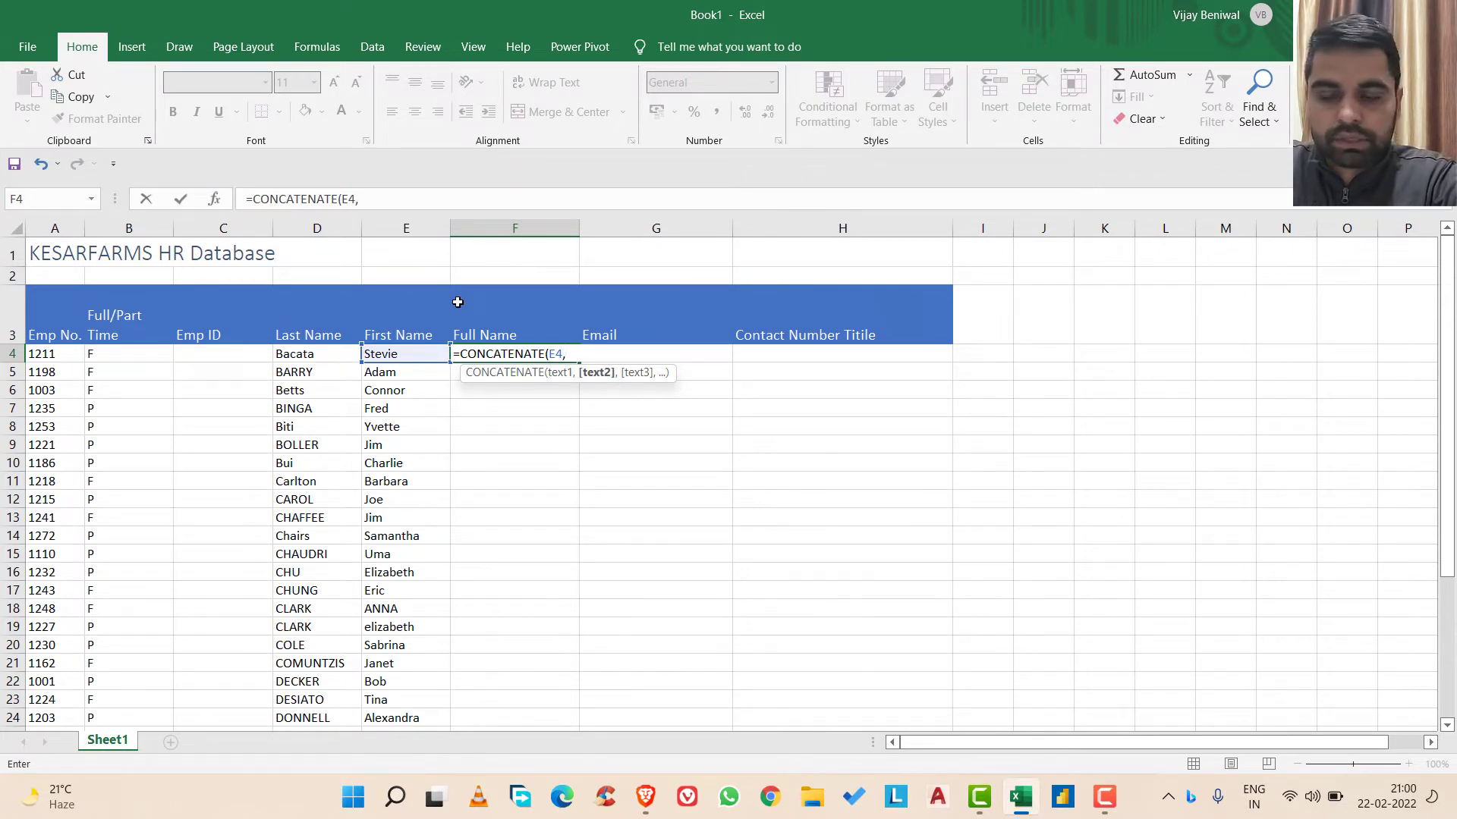
{"action": "type", "text": "\" \""}
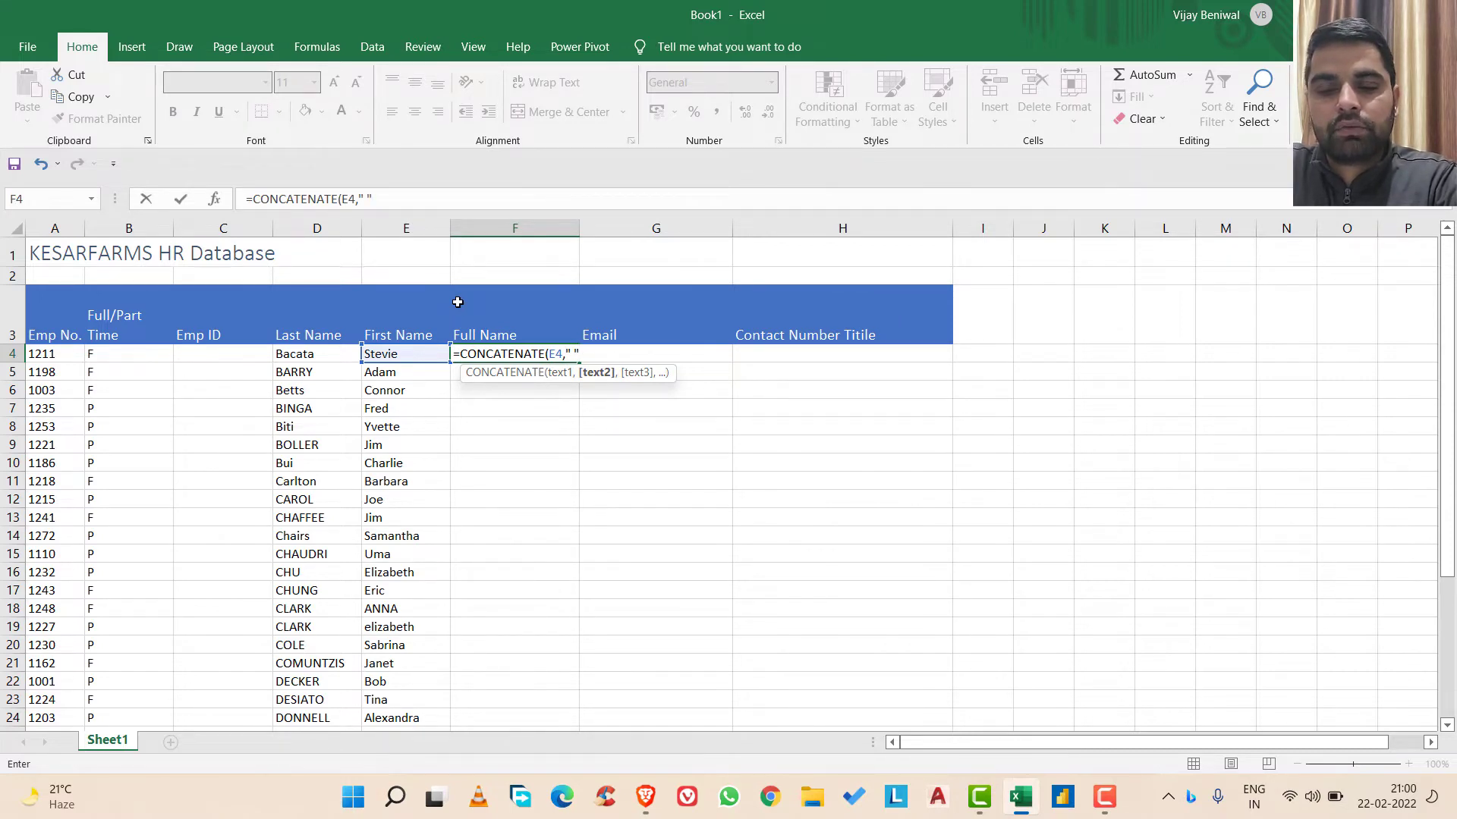
{"action": "type", "text": " \","}
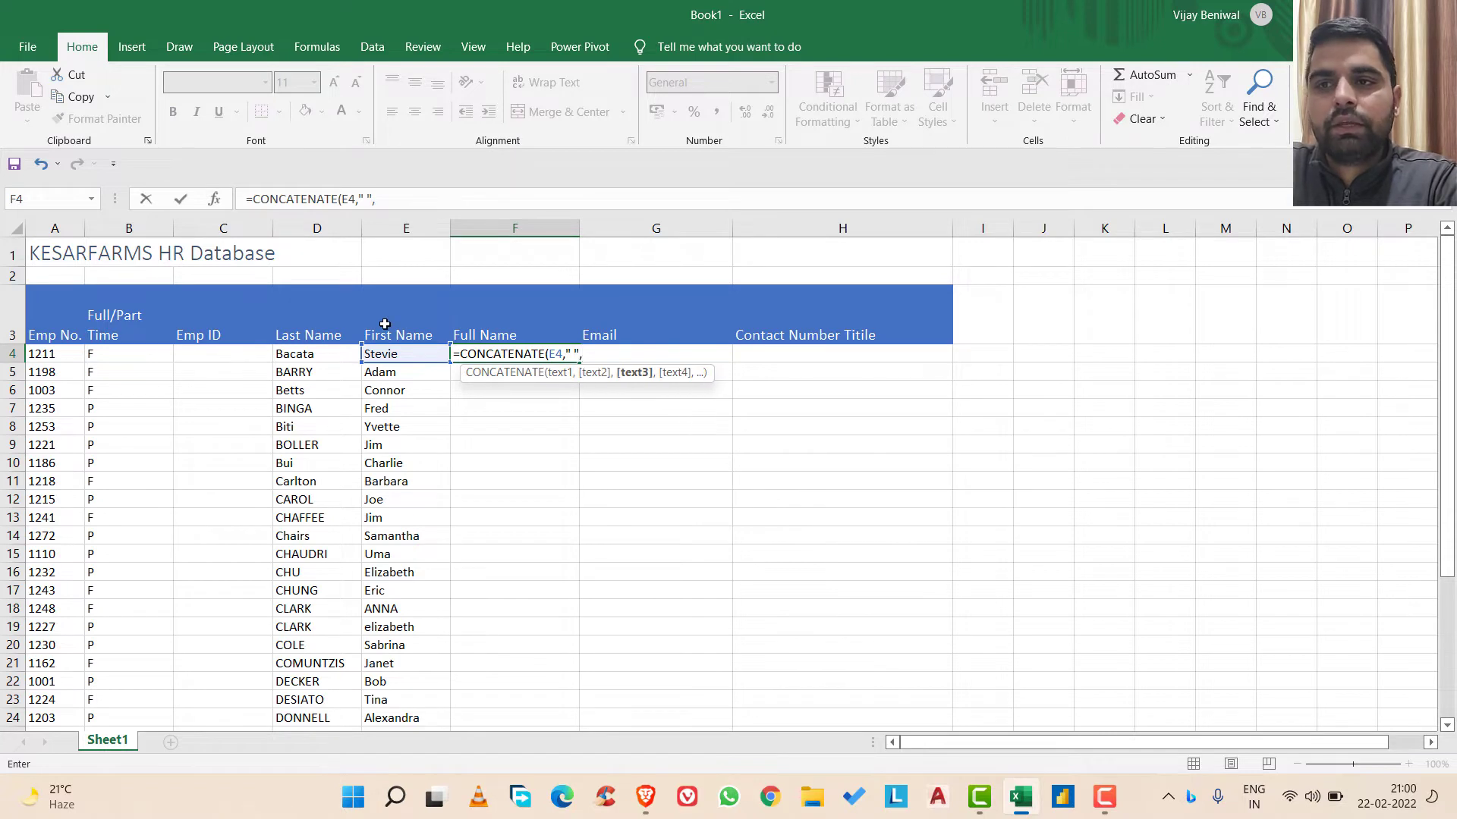
{"action": "left_click", "coordinate": [313, 355]}
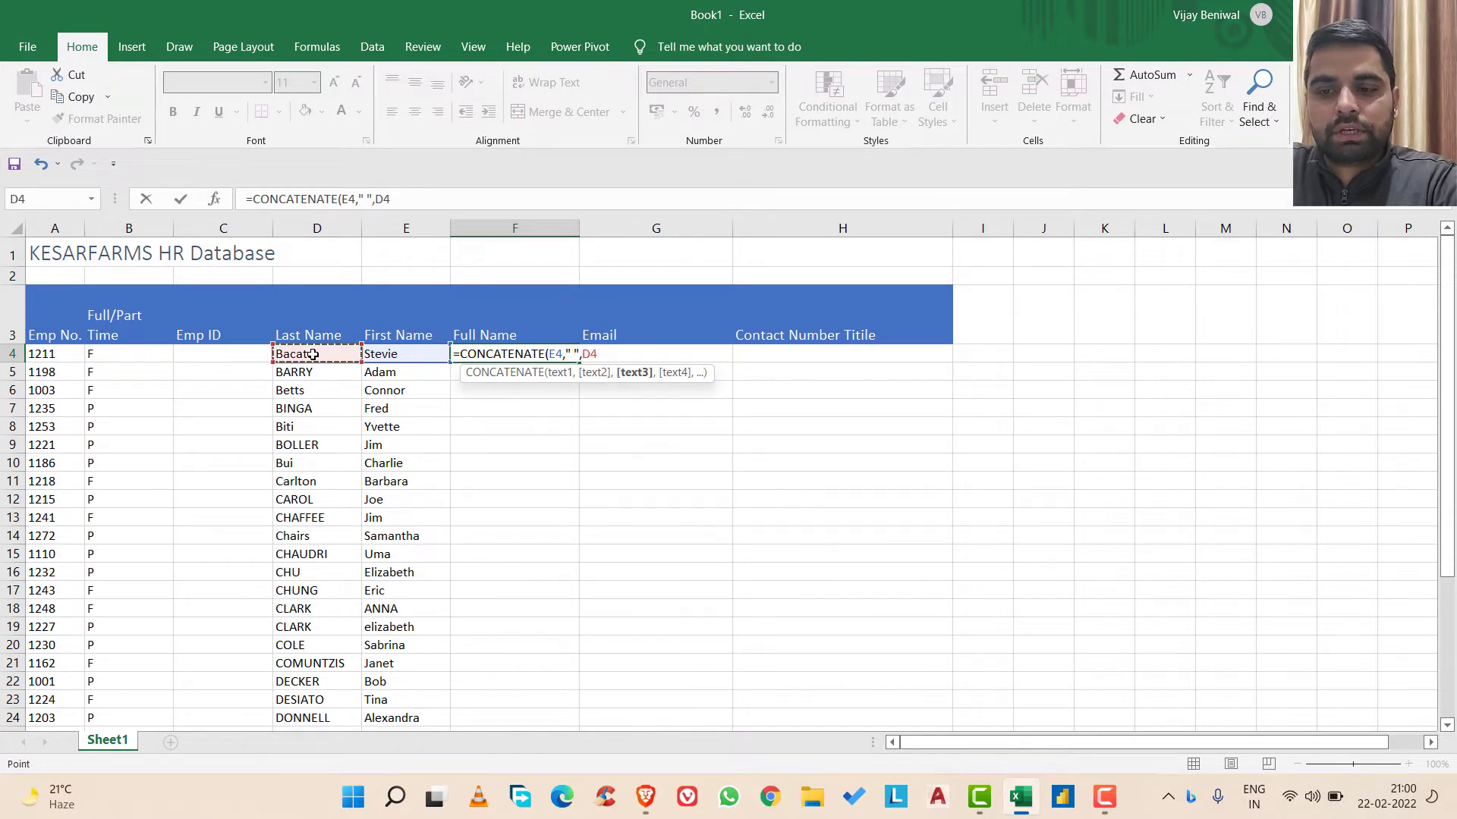
{"action": "type", "text": ")"}
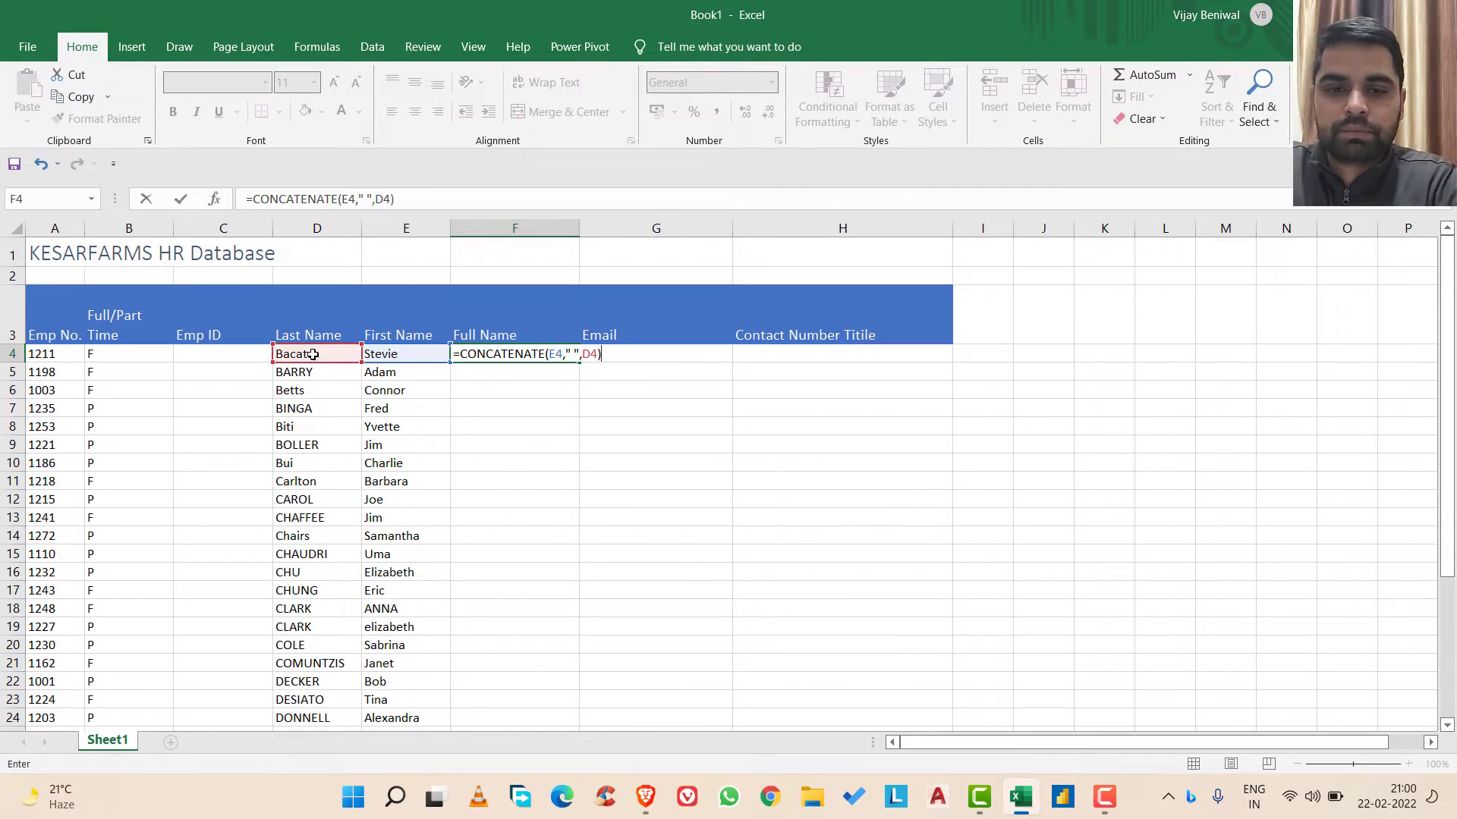
{"action": "key", "text": "Return"}
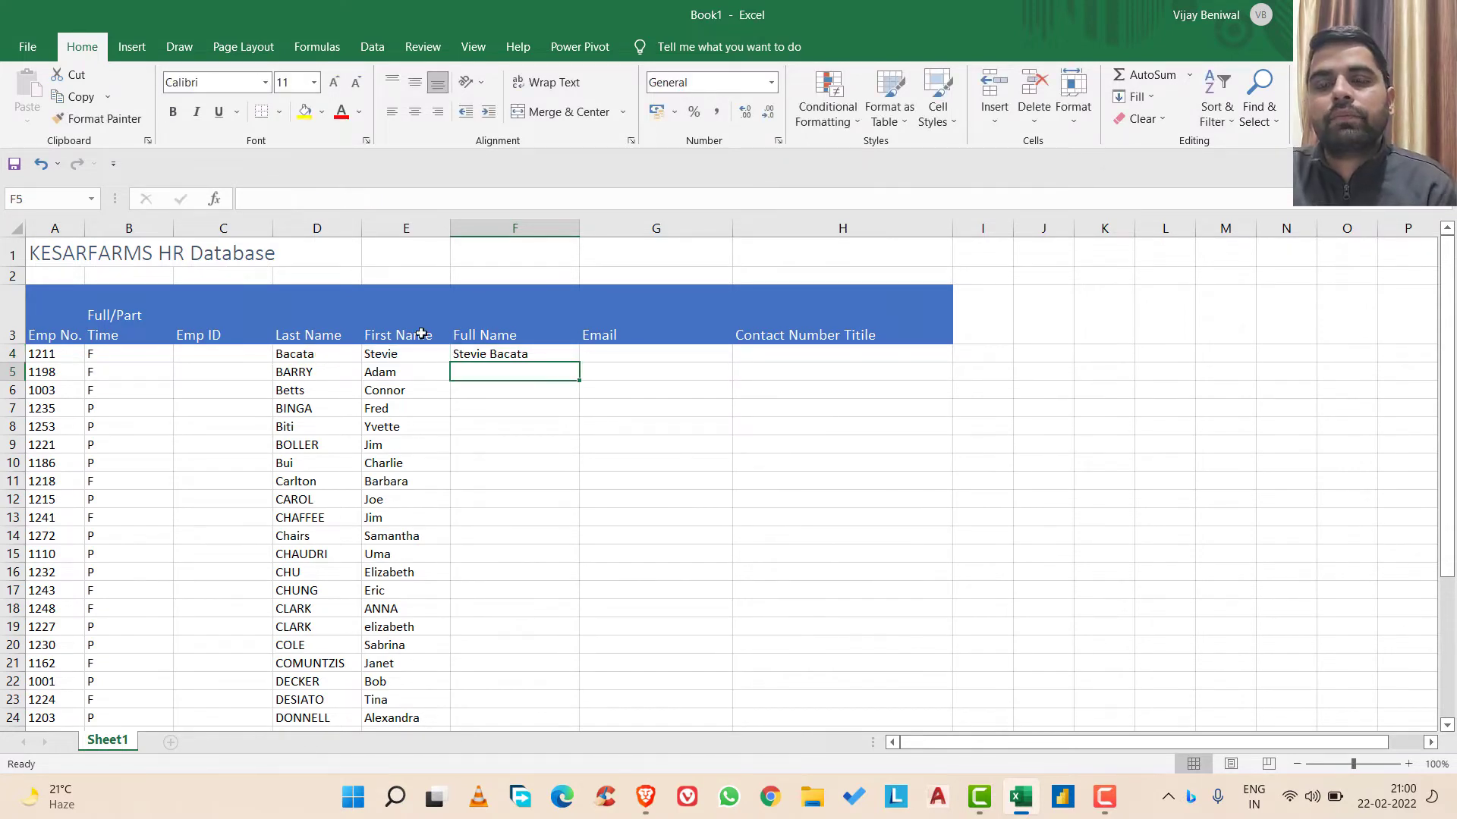
- Fill the F4 full-name formula down the Full Name column for all employee rows
{"action": "left_click", "coordinate": [501, 355]}
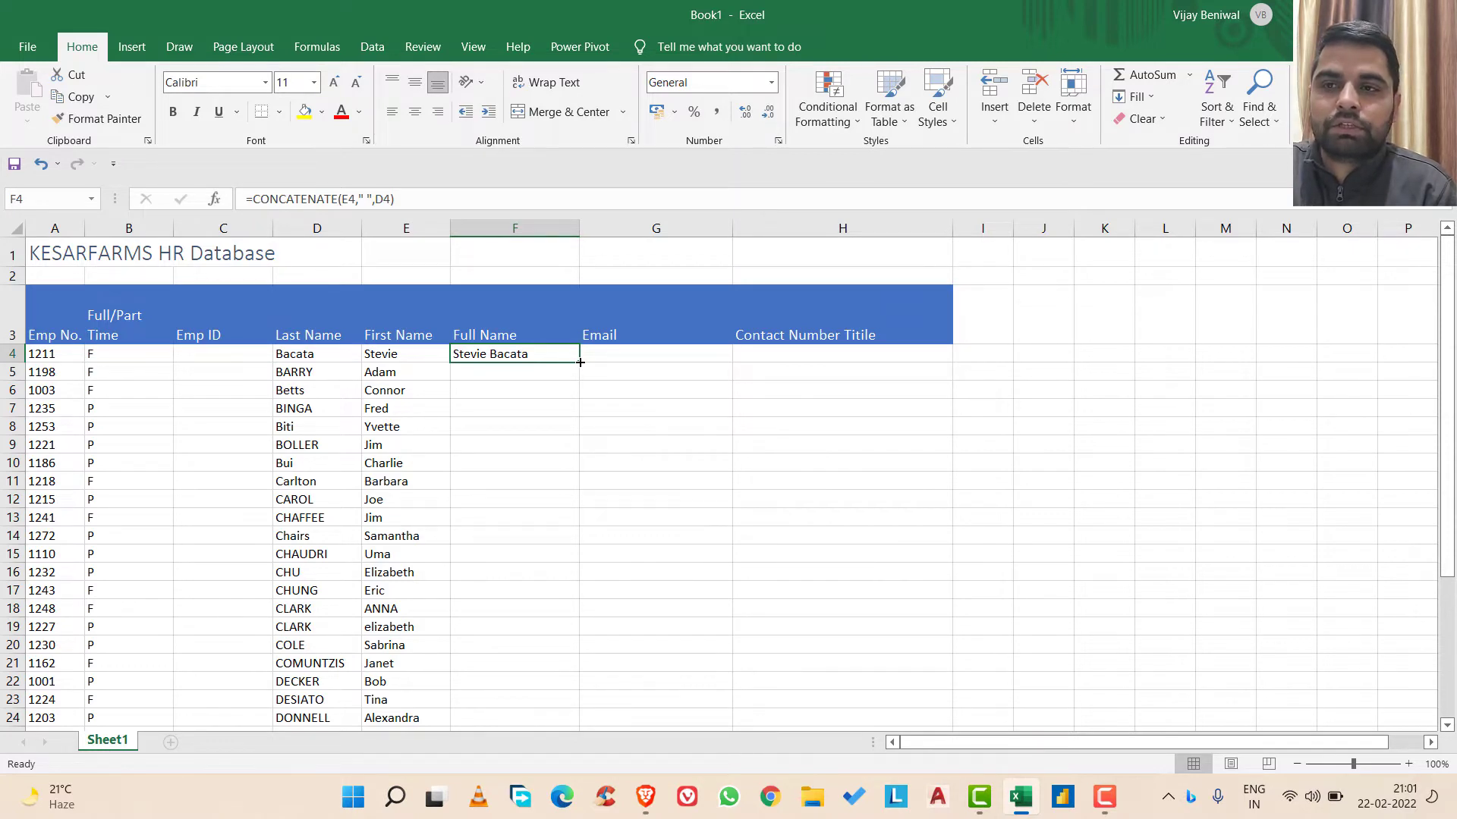
{"action": "double_click", "coordinate": [580, 362]}
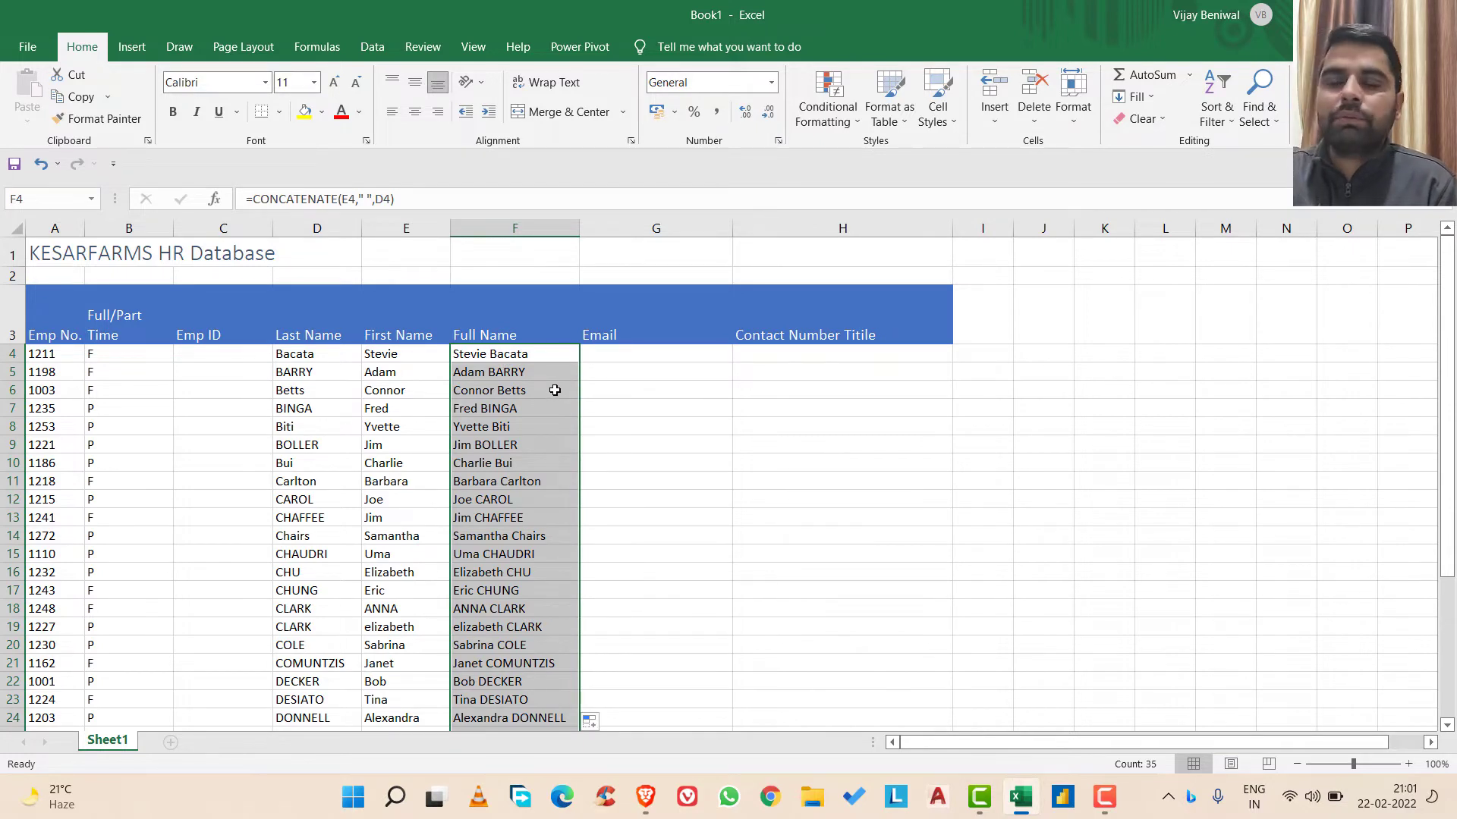
{"action": "left_click", "coordinate": [594, 367]}
{"action": "left_click", "coordinate": [593, 357]}
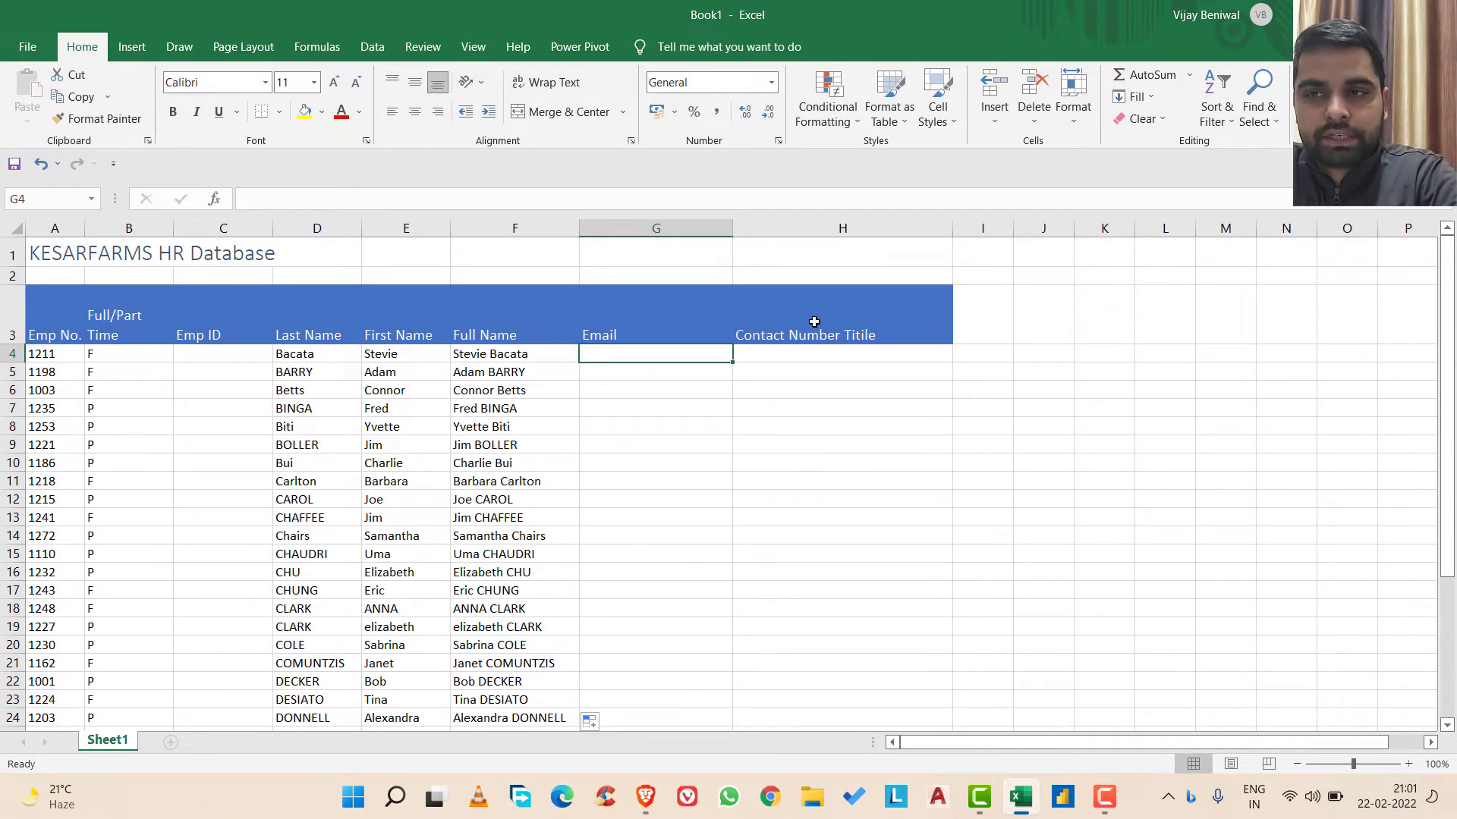
- Undo the Full Name column fill and clear the CONCATENATE formula from cell F4
{"action": "key", "text": "Left"}
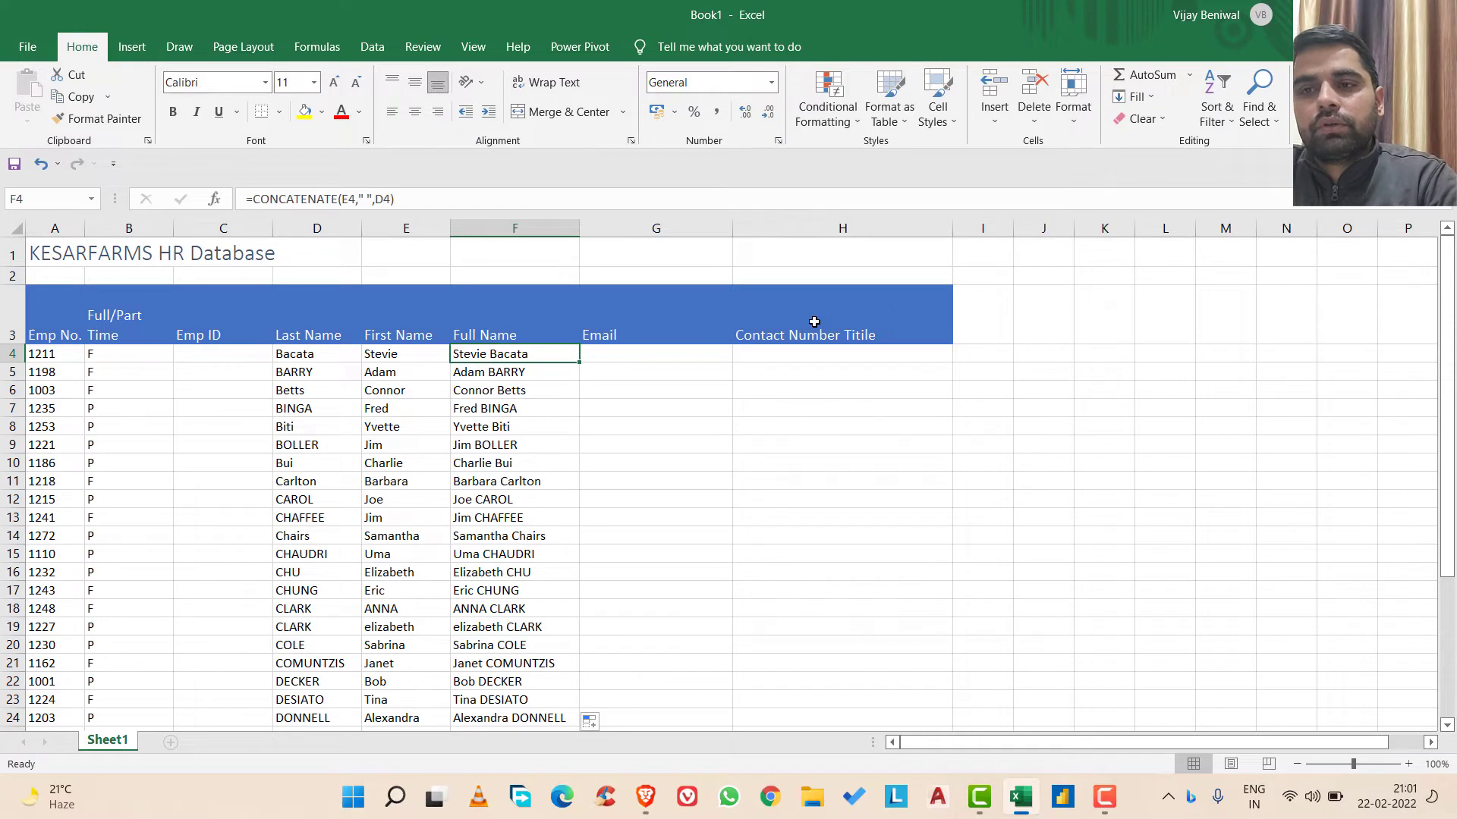
{"action": "key", "text": "ctrl+z"}
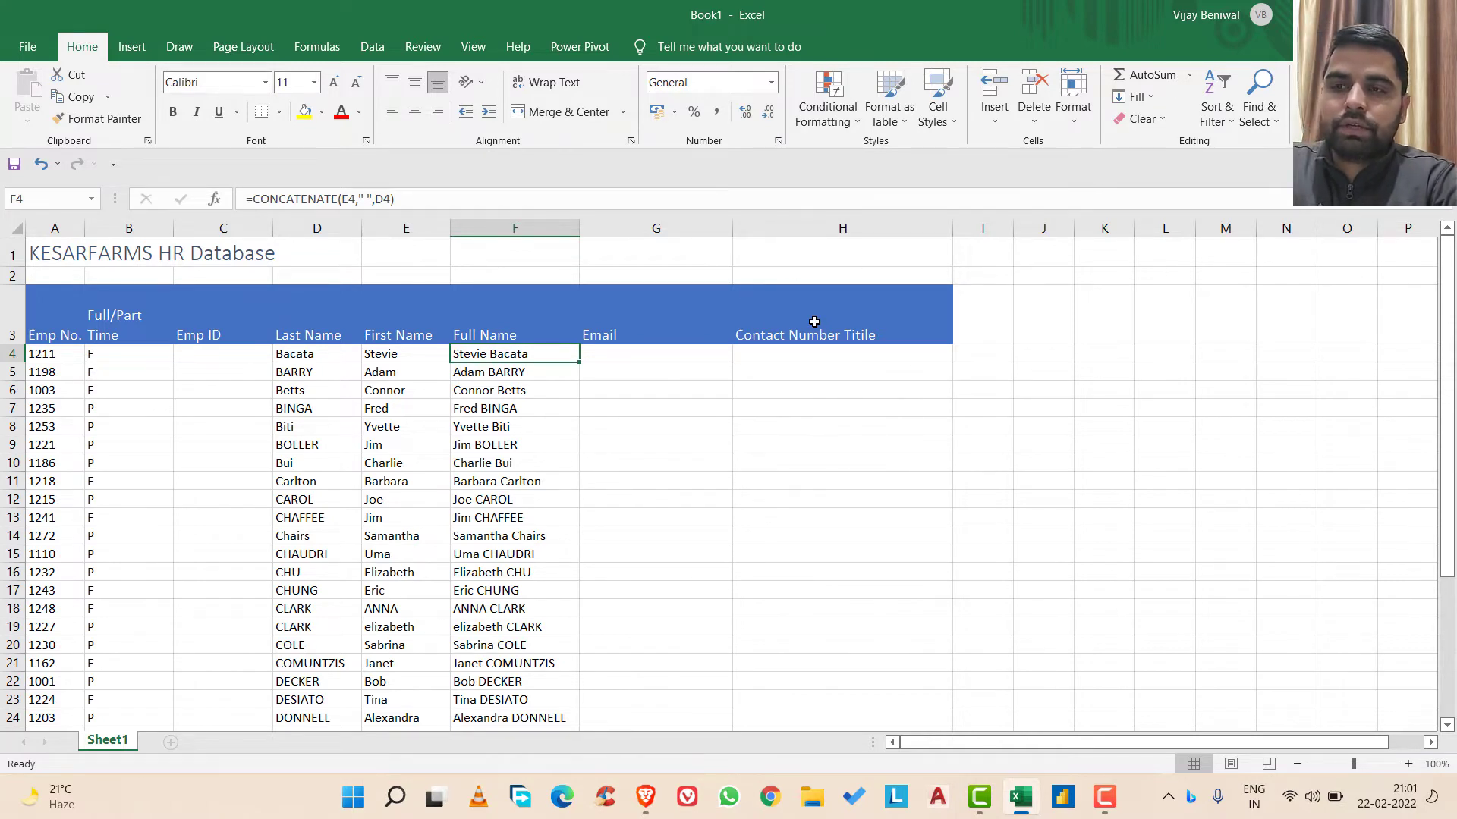
{"action": "key", "text": "BackSpace"}
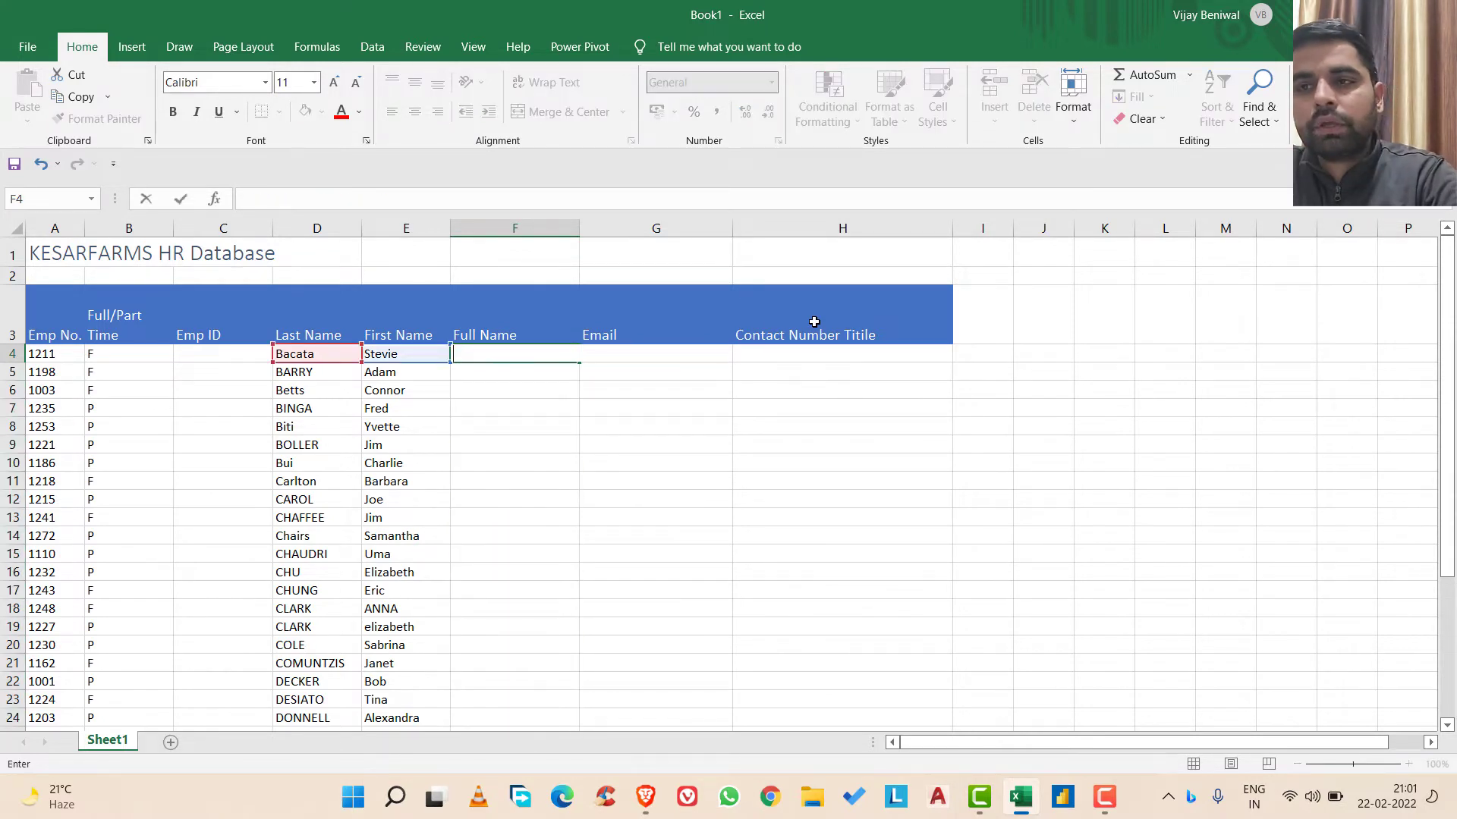
{"action": "key", "text": "Escape"}
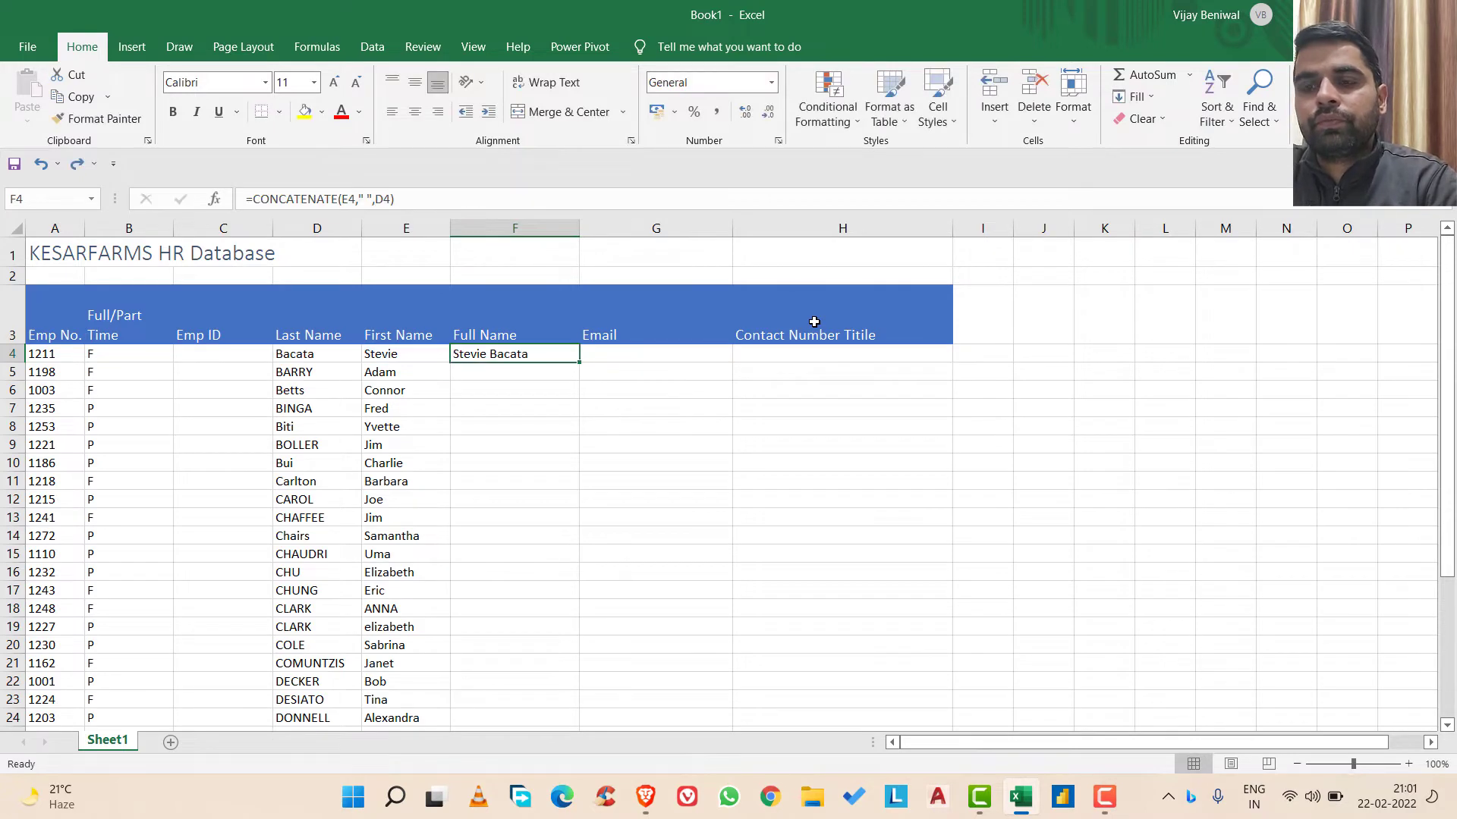
{"action": "key", "text": "Delete"}
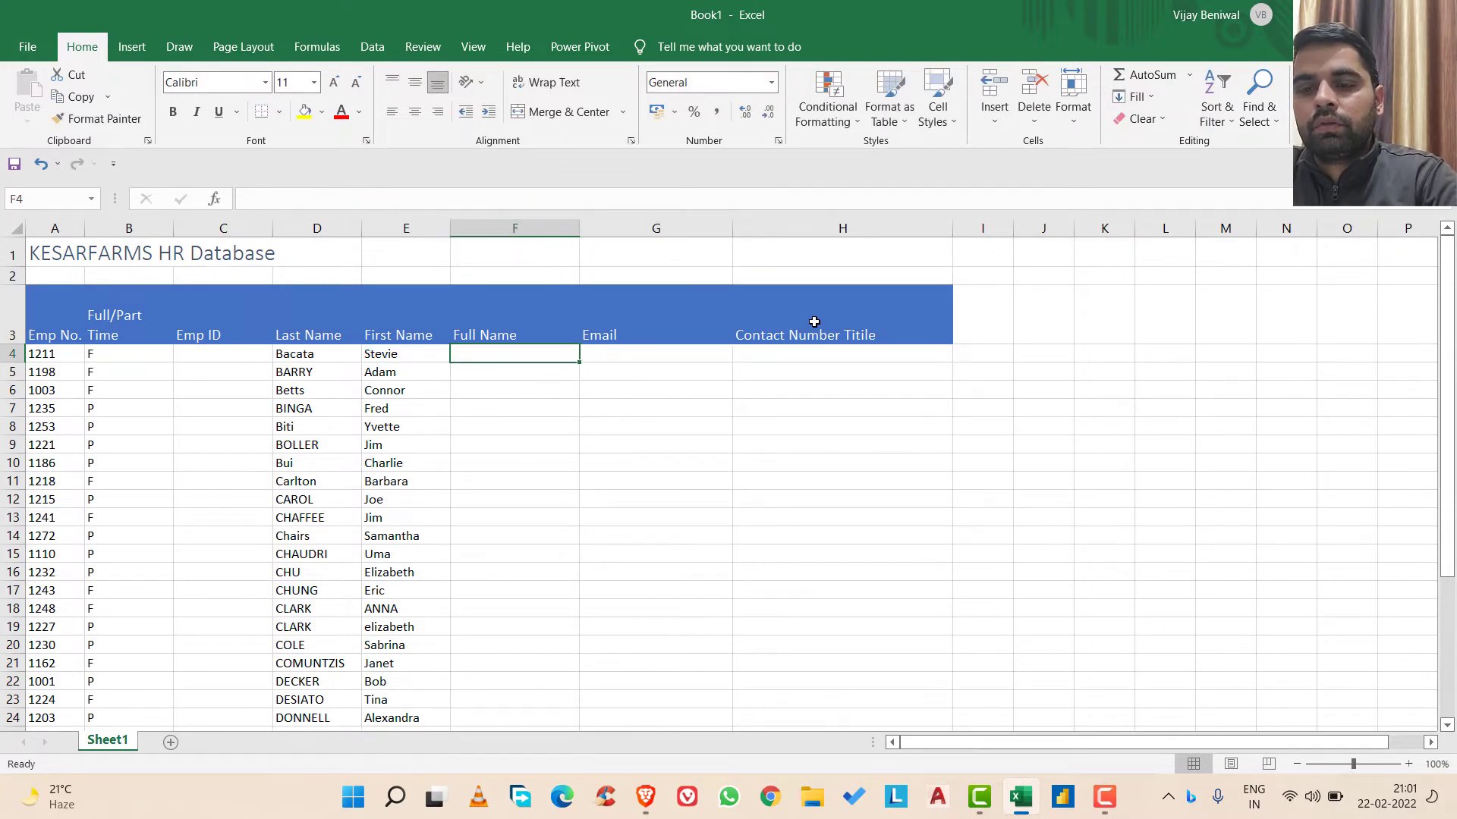
- Enter =TEXTJOIN(" ",FALSE,E4,D4) in cell F4 to join the first and last names with a space
{"action": "type", "text": "=textjo"}
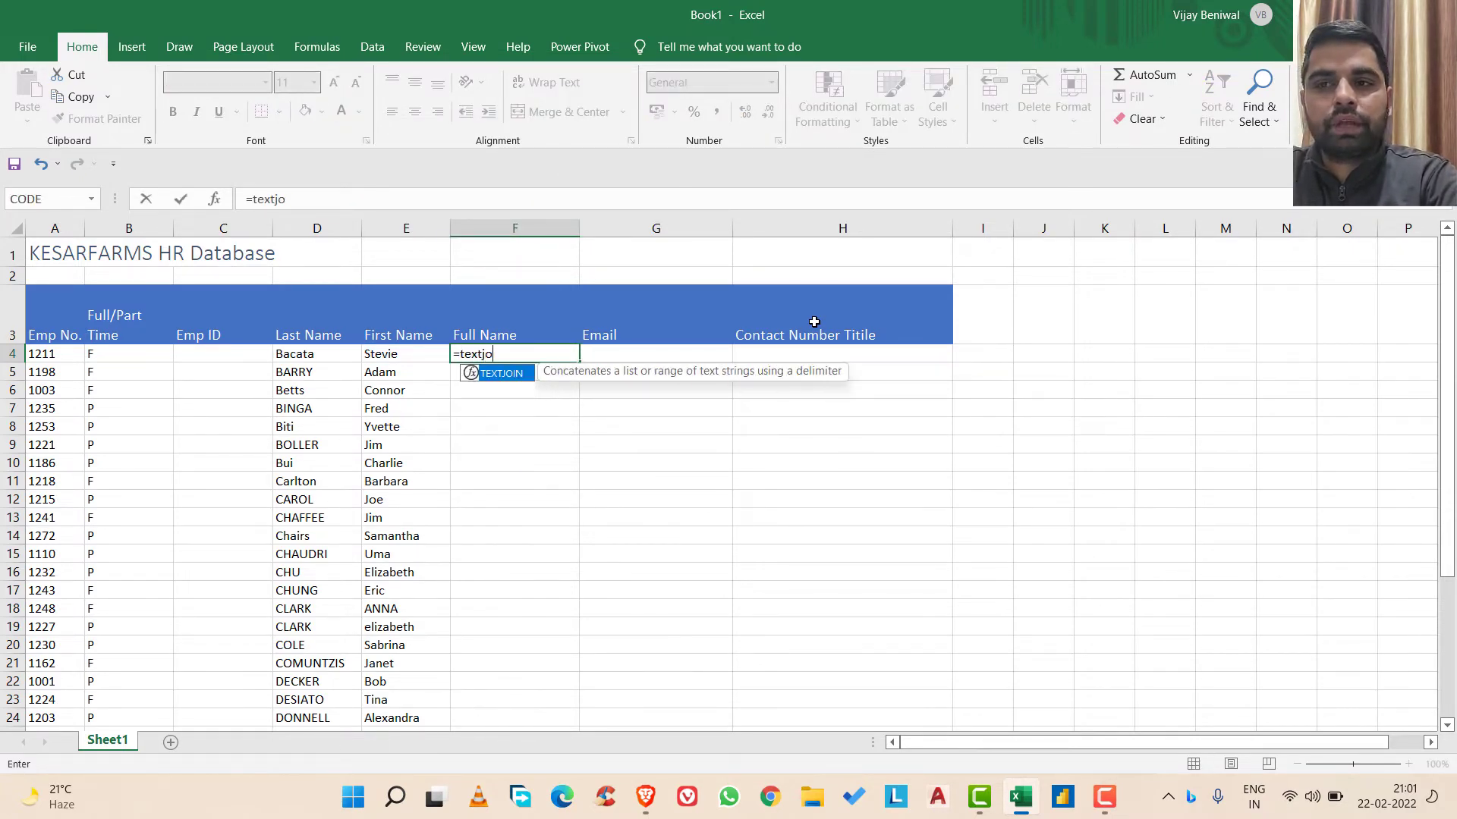
{"action": "type", "text": "in"}
{"action": "key", "text": "Tab"}
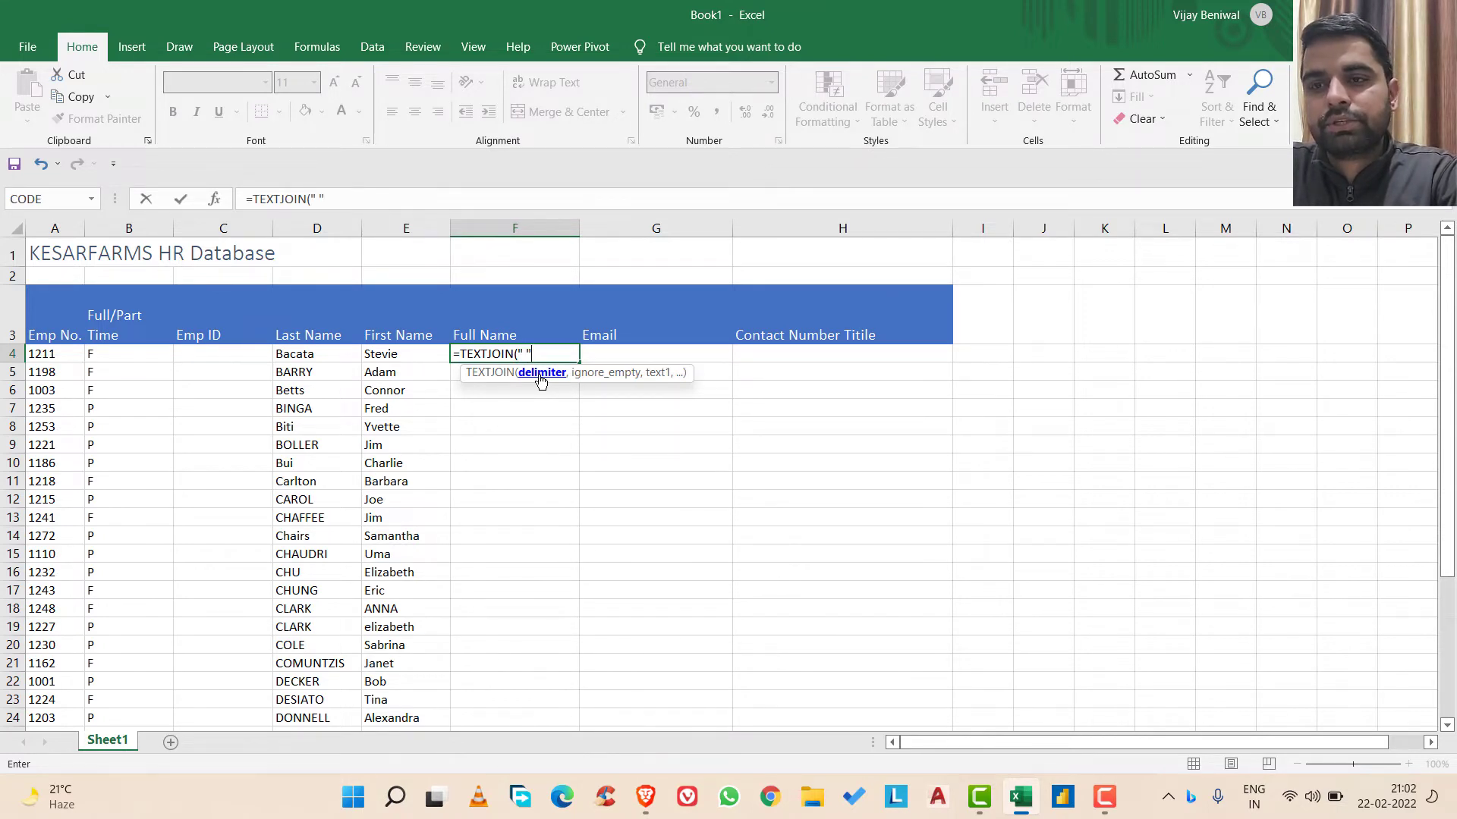
{"action": "type", "text": ","}
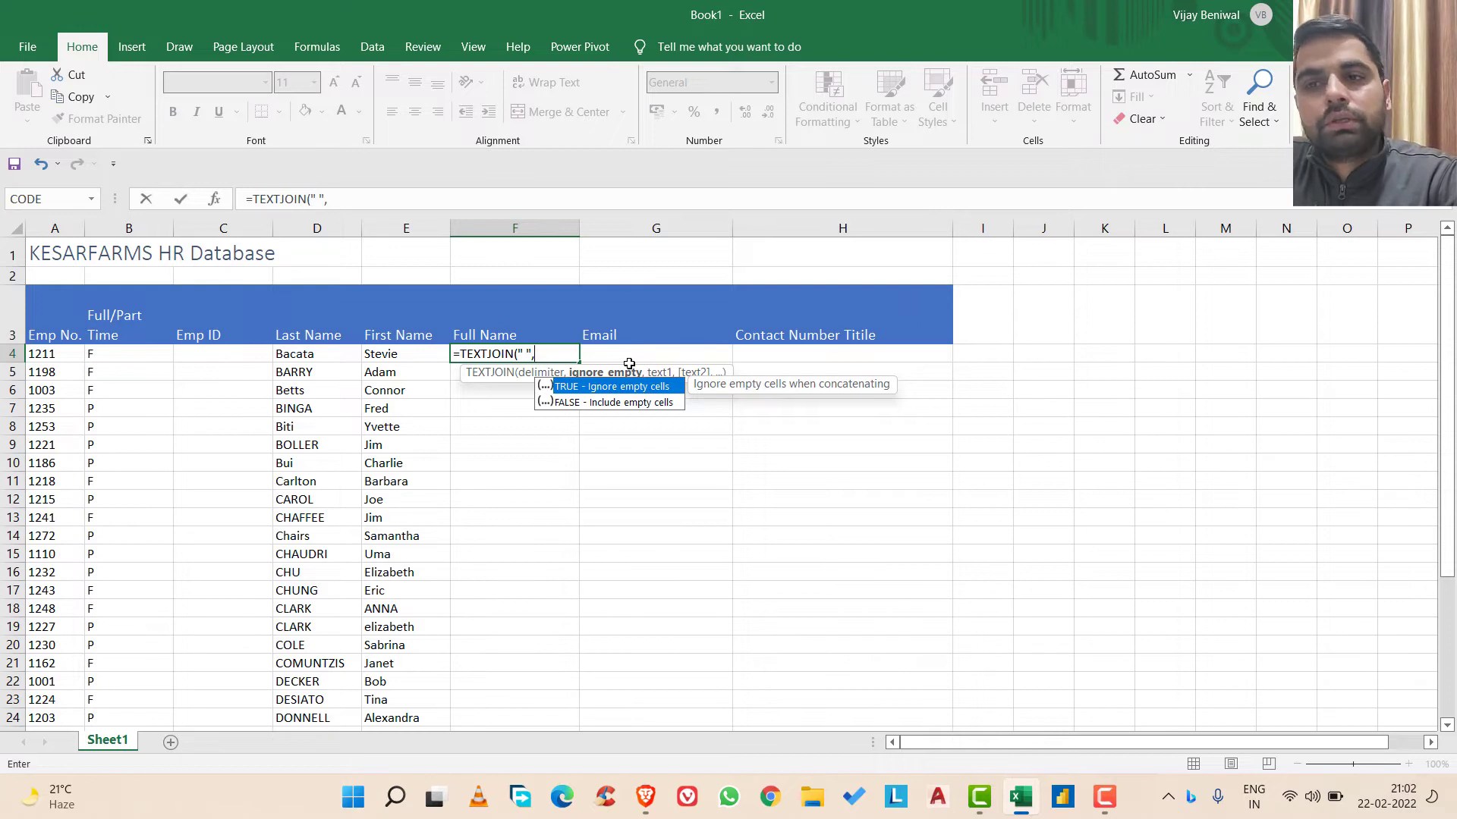
{"action": "left_click", "coordinate": [559, 404]}
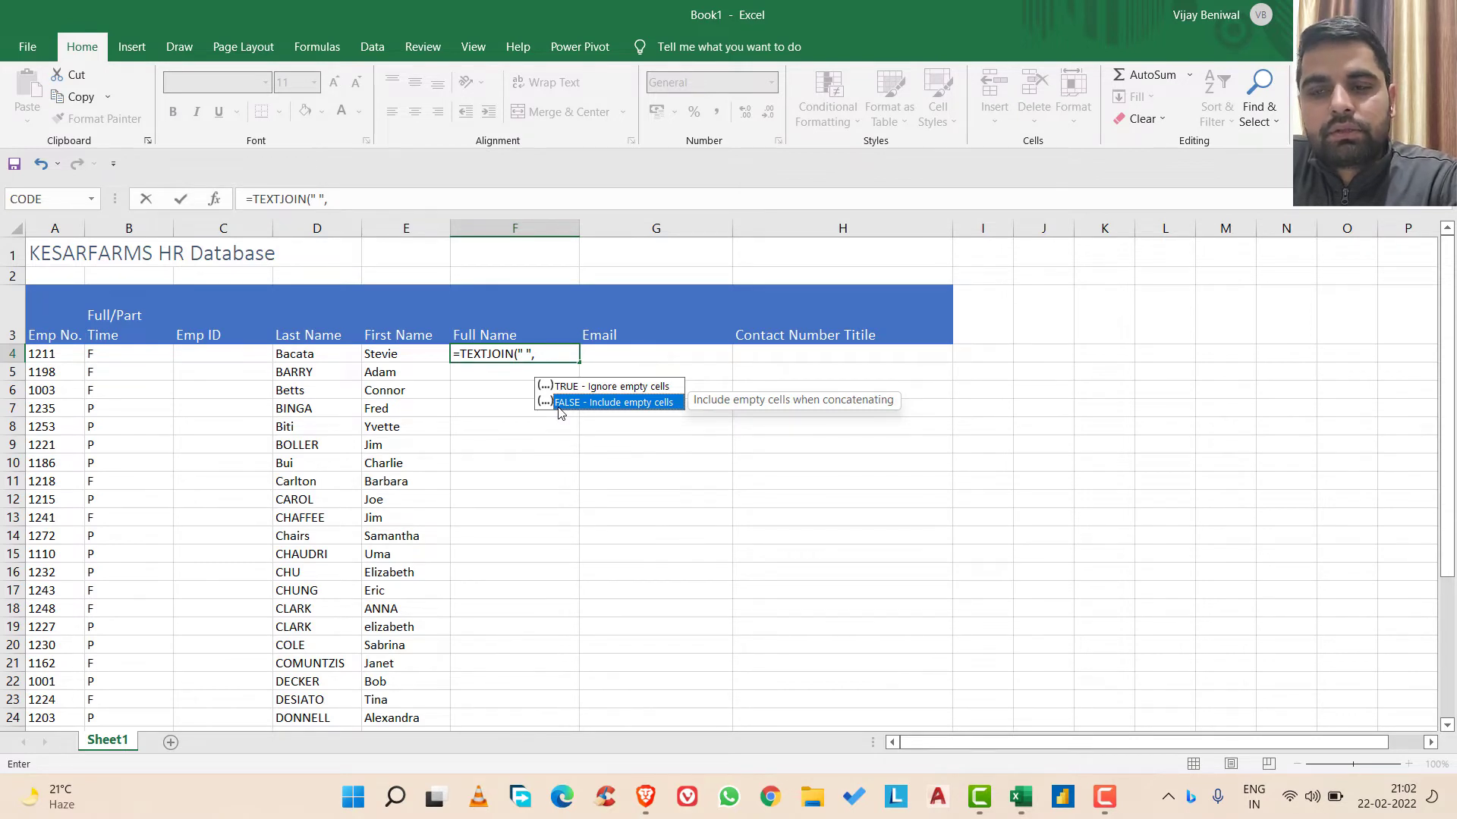
{"action": "double_click", "coordinate": [558, 403]}
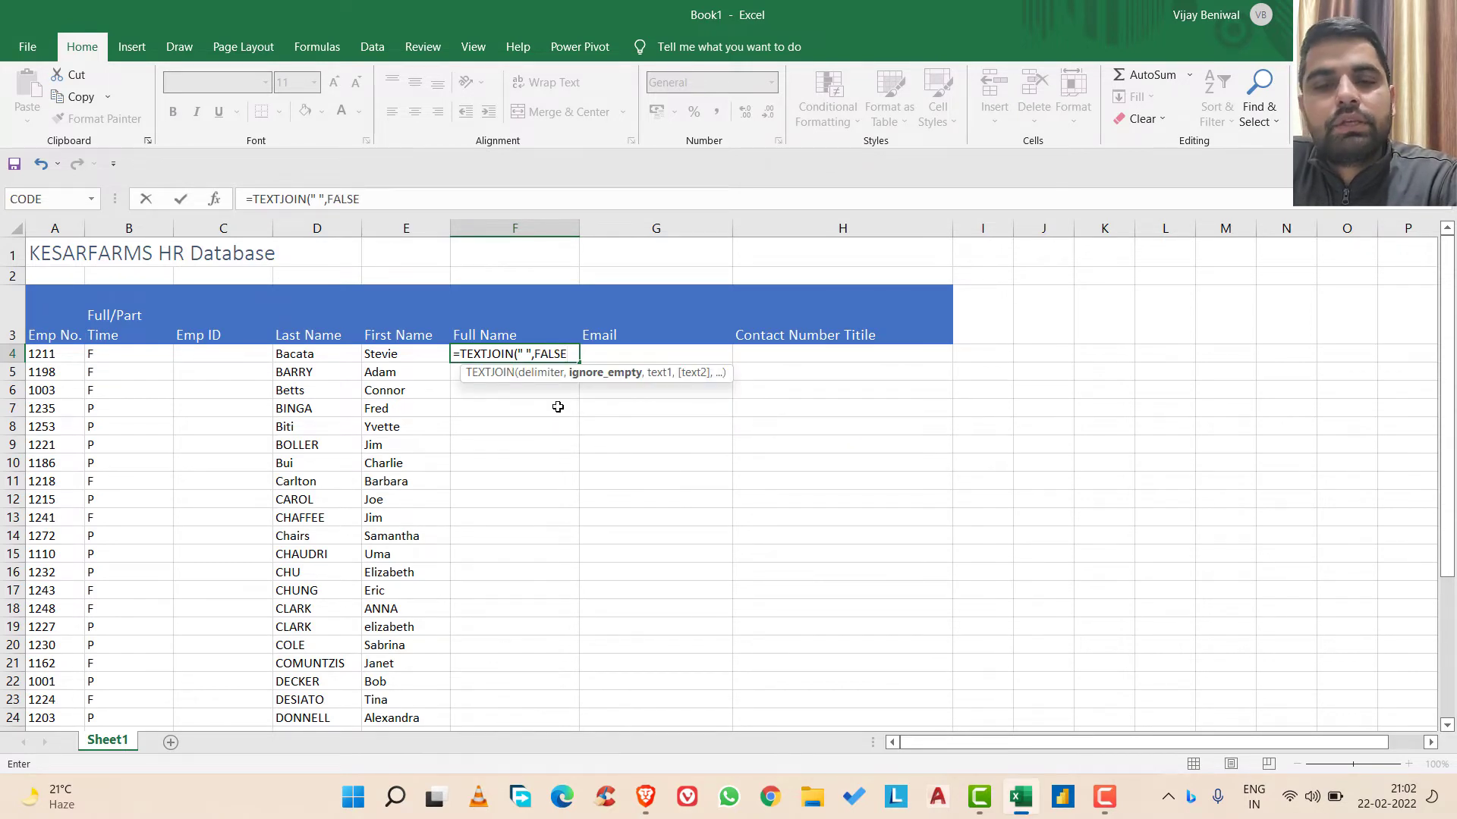
{"action": "type", "text": ","}
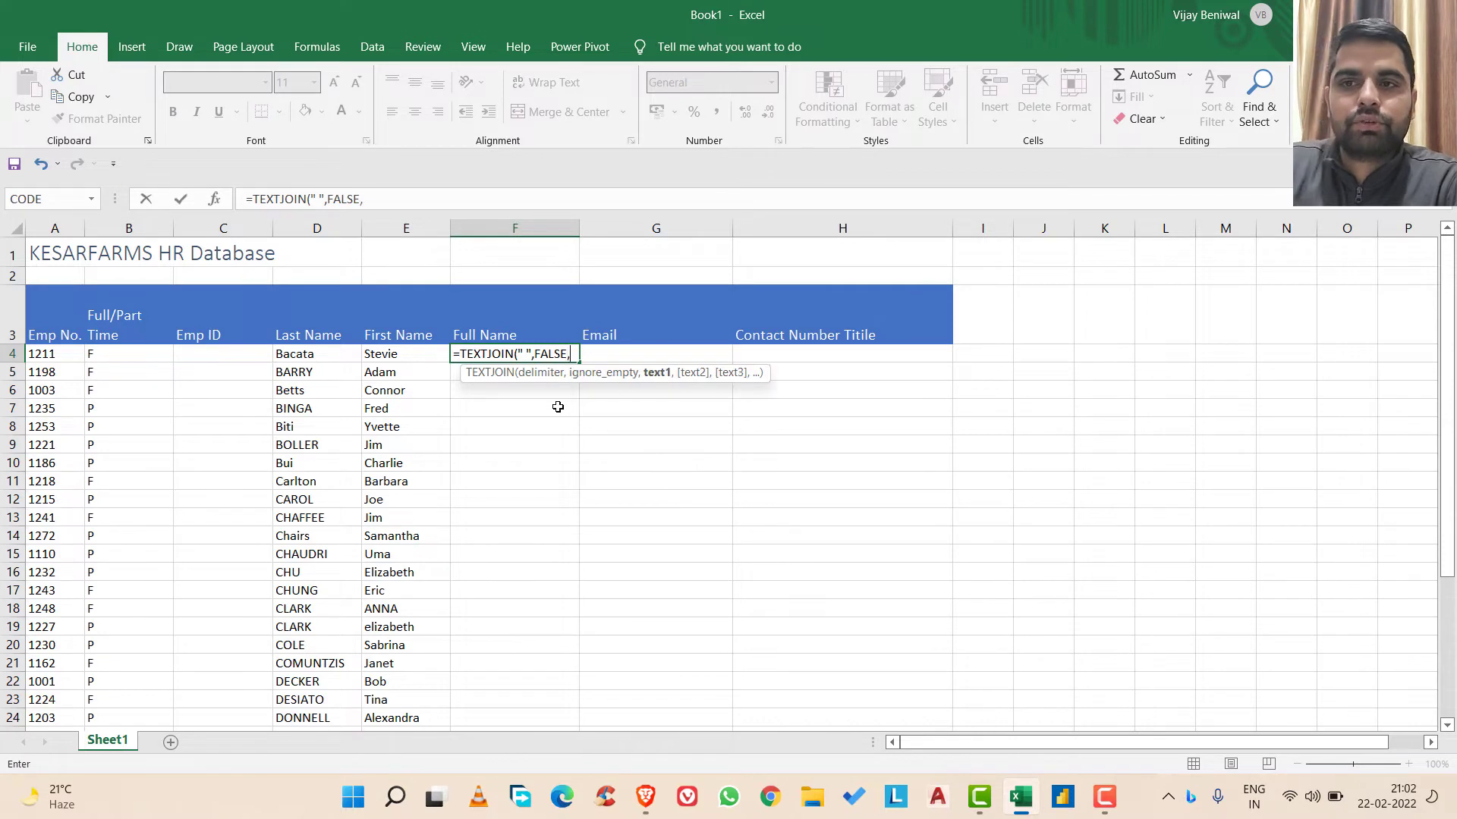
{"action": "left_click", "coordinate": [402, 357]}
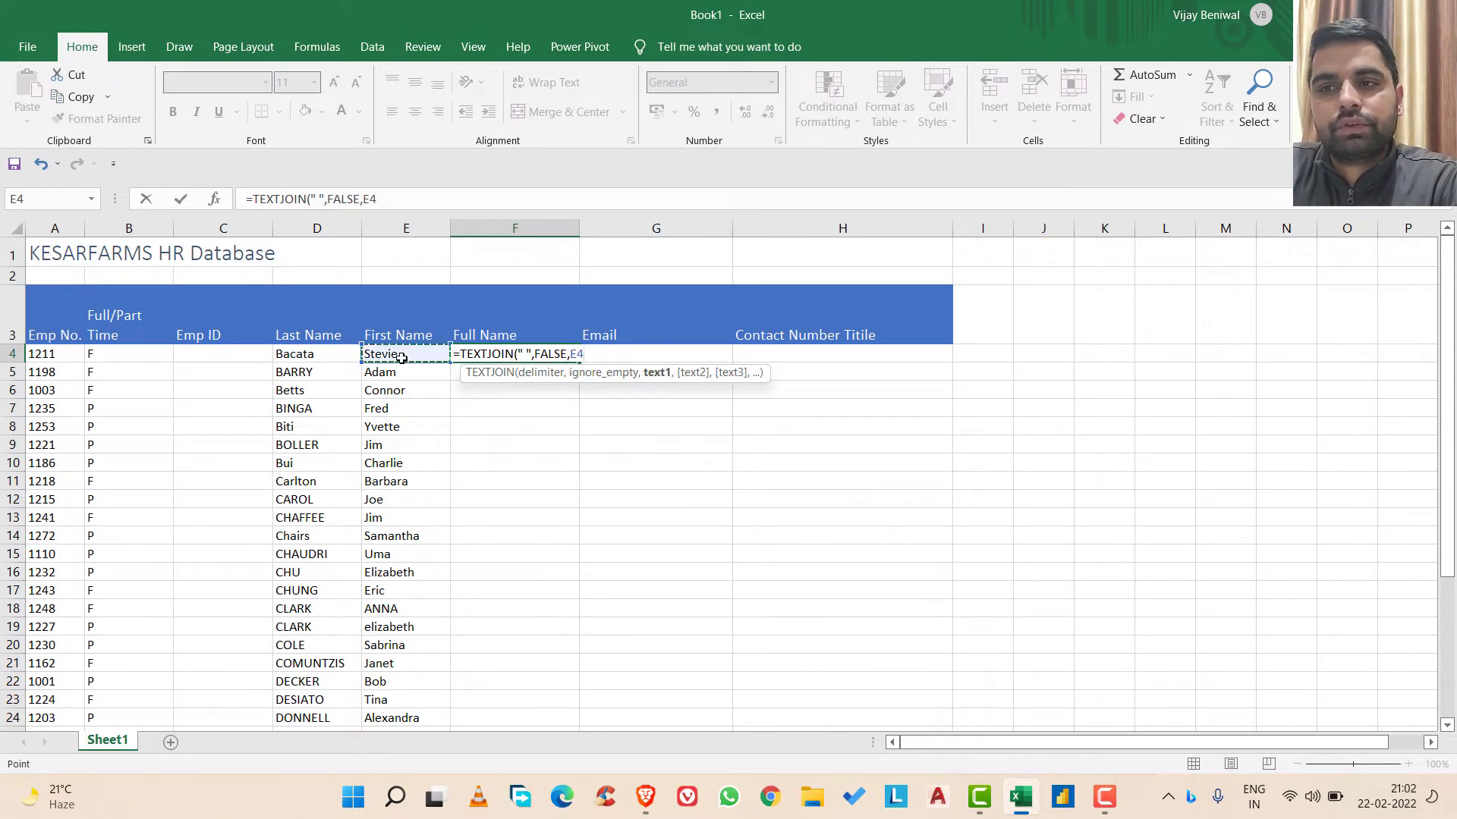
{"action": "type", "text": ","}
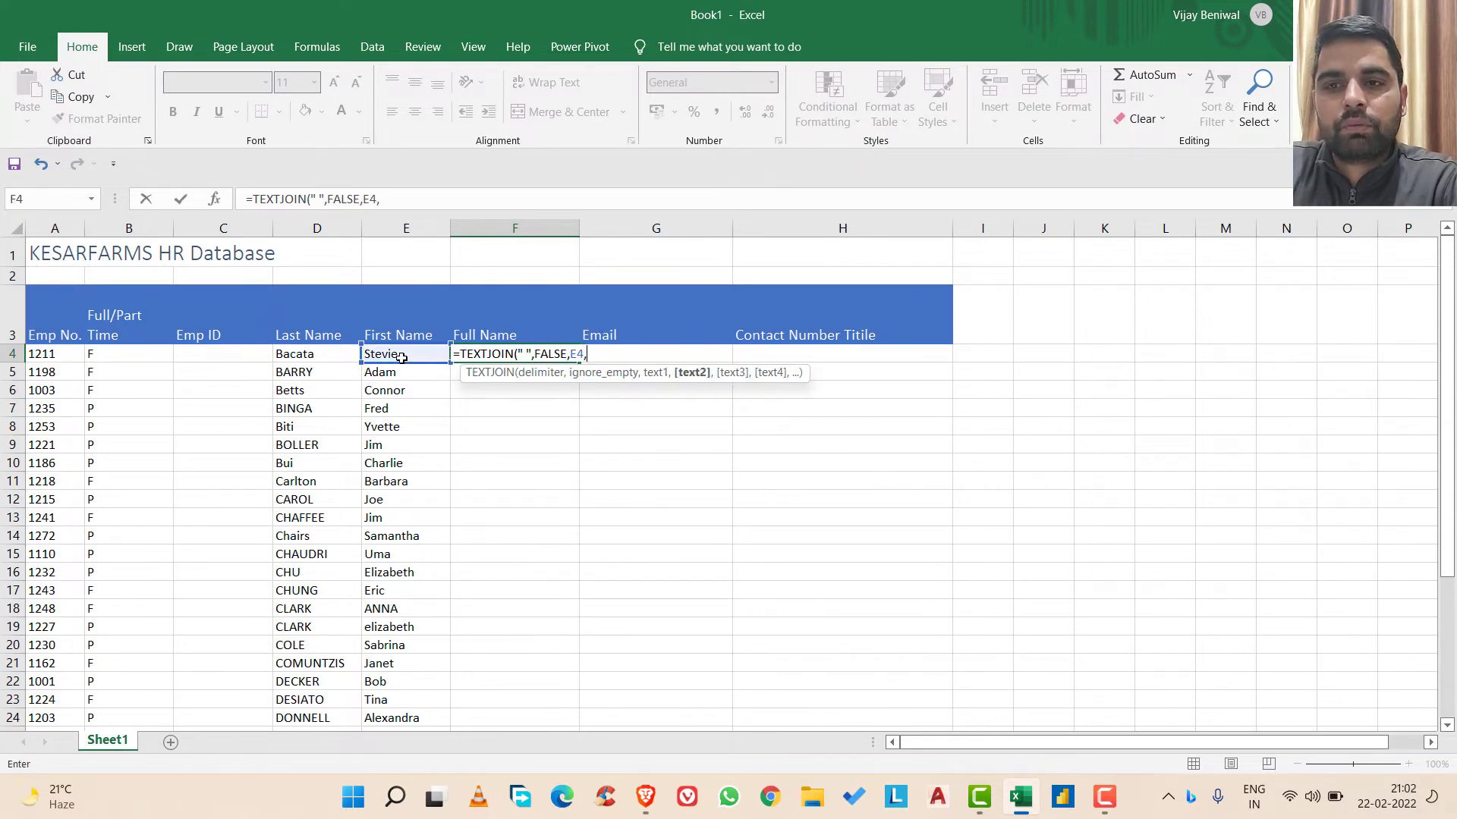
{"action": "left_click", "coordinate": [322, 356]}
{"action": "type", "text": ")"}
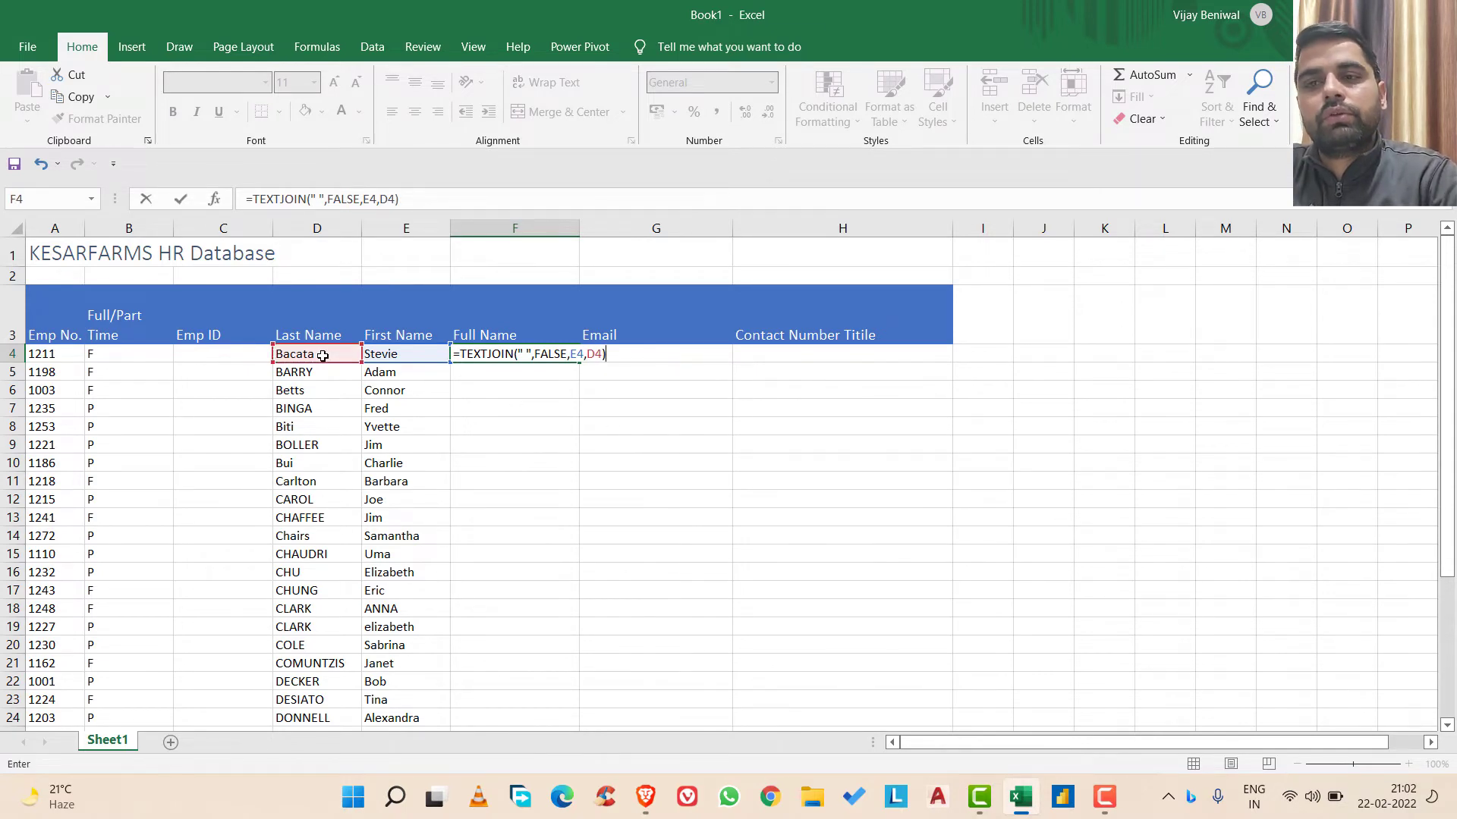
{"action": "key", "text": "Return"}
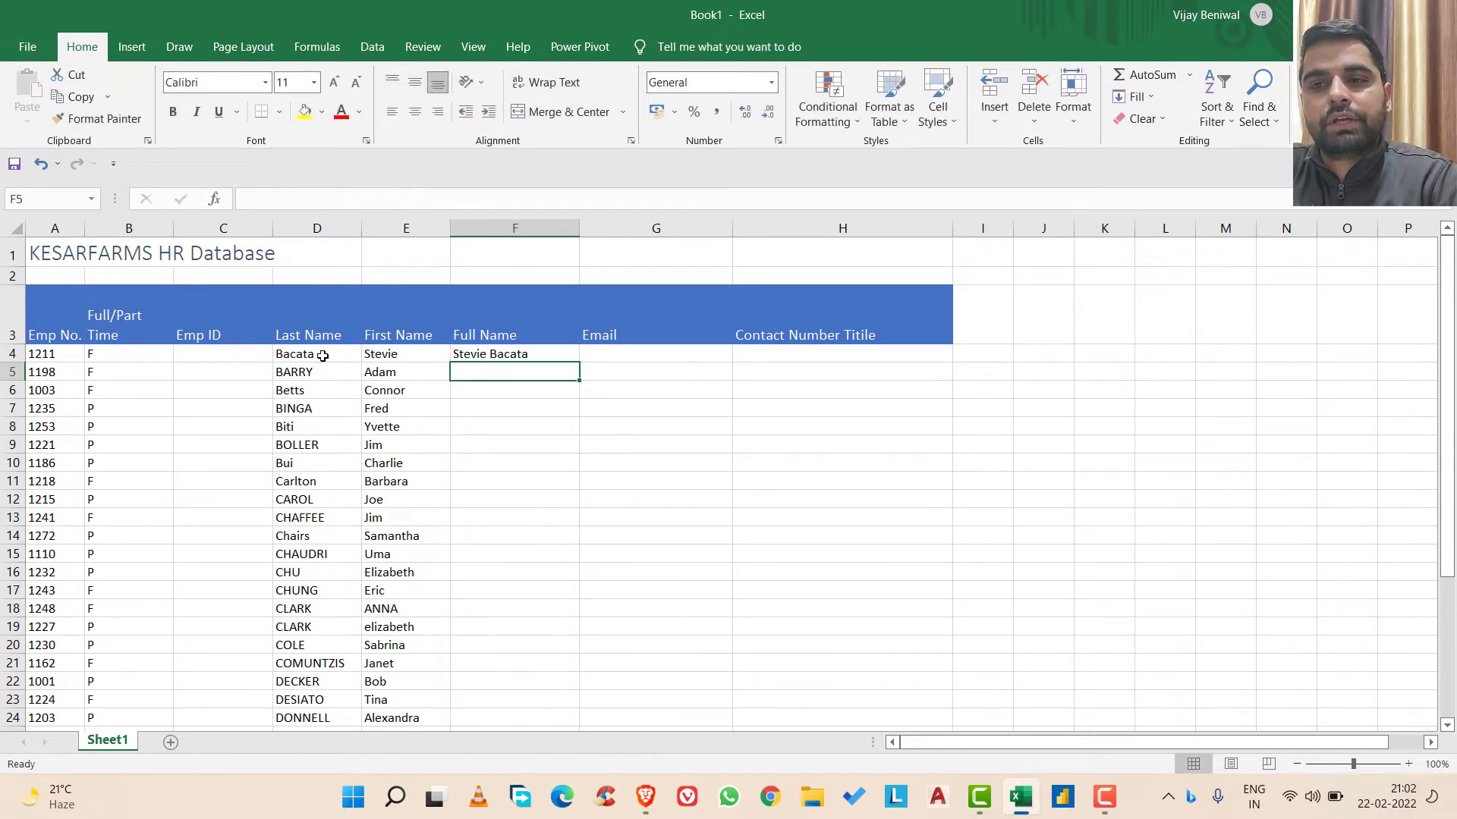
- Clear the TEXTJOIN formula from F4 and enter =E4&" "&D4 to join the names with the ampersand operator
{"action": "left_click", "coordinate": [501, 353]}
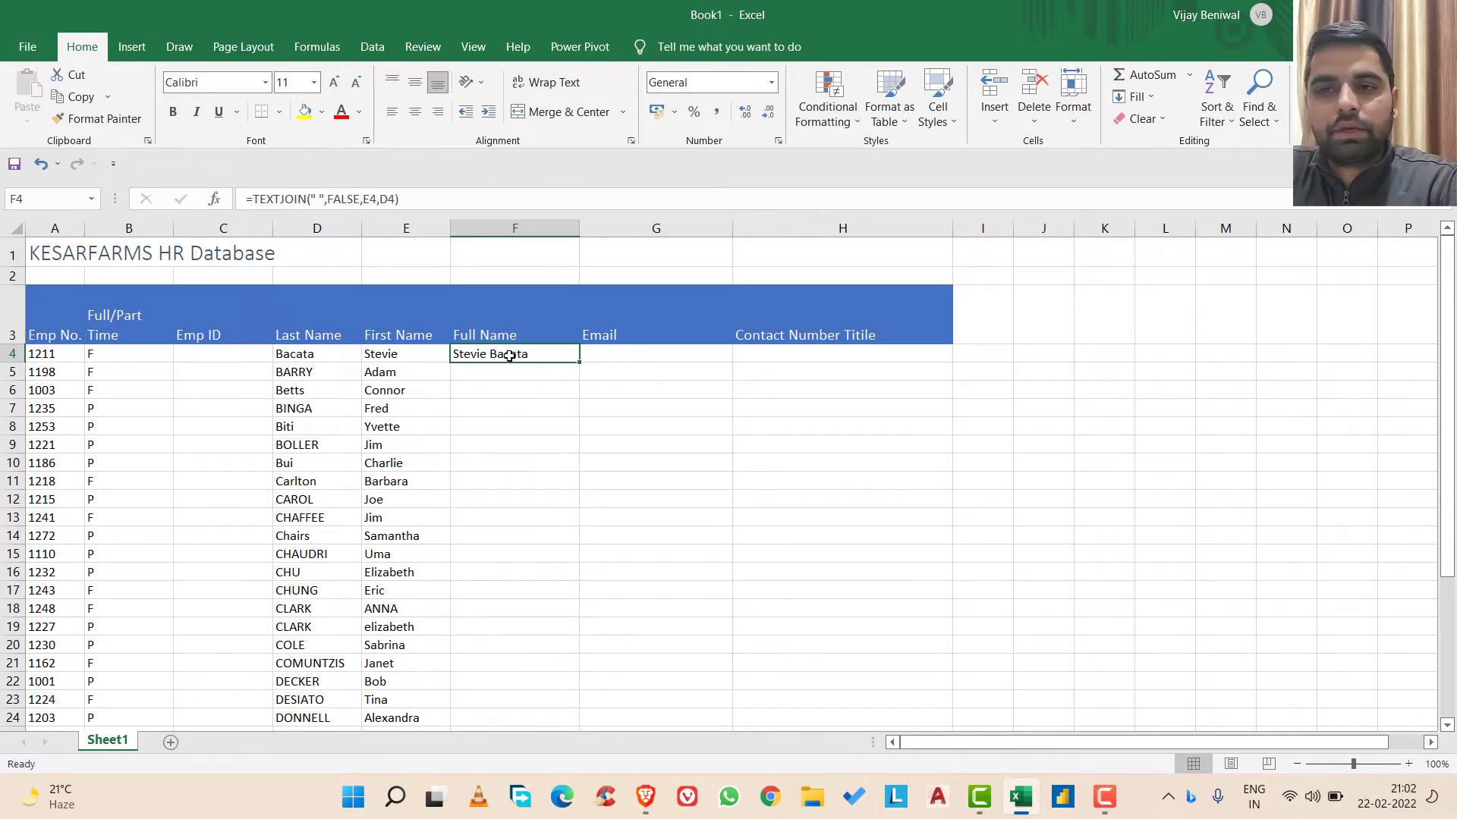
{"action": "key", "text": "Delete"}
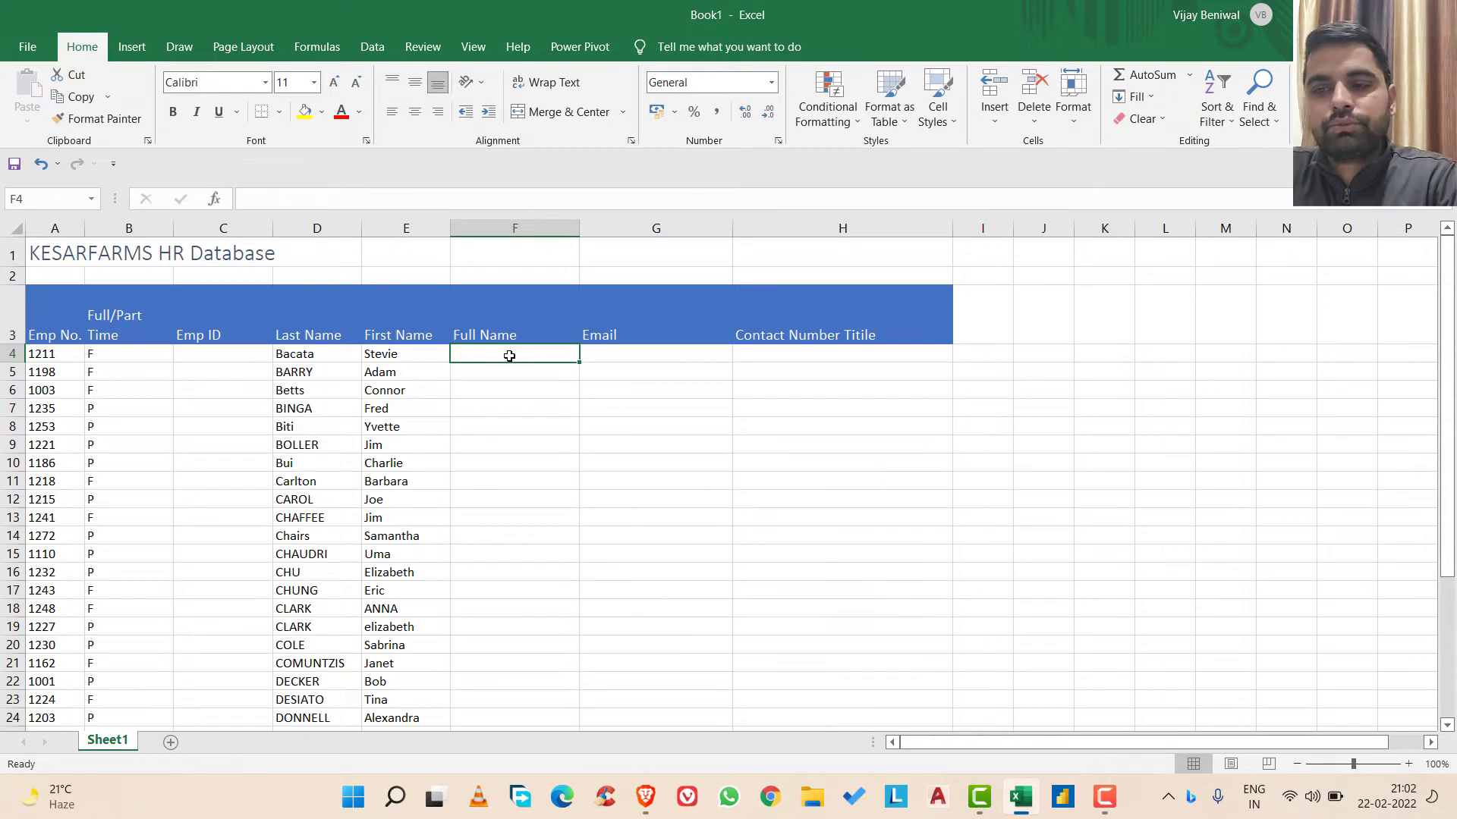
{"action": "type", "text": "="}
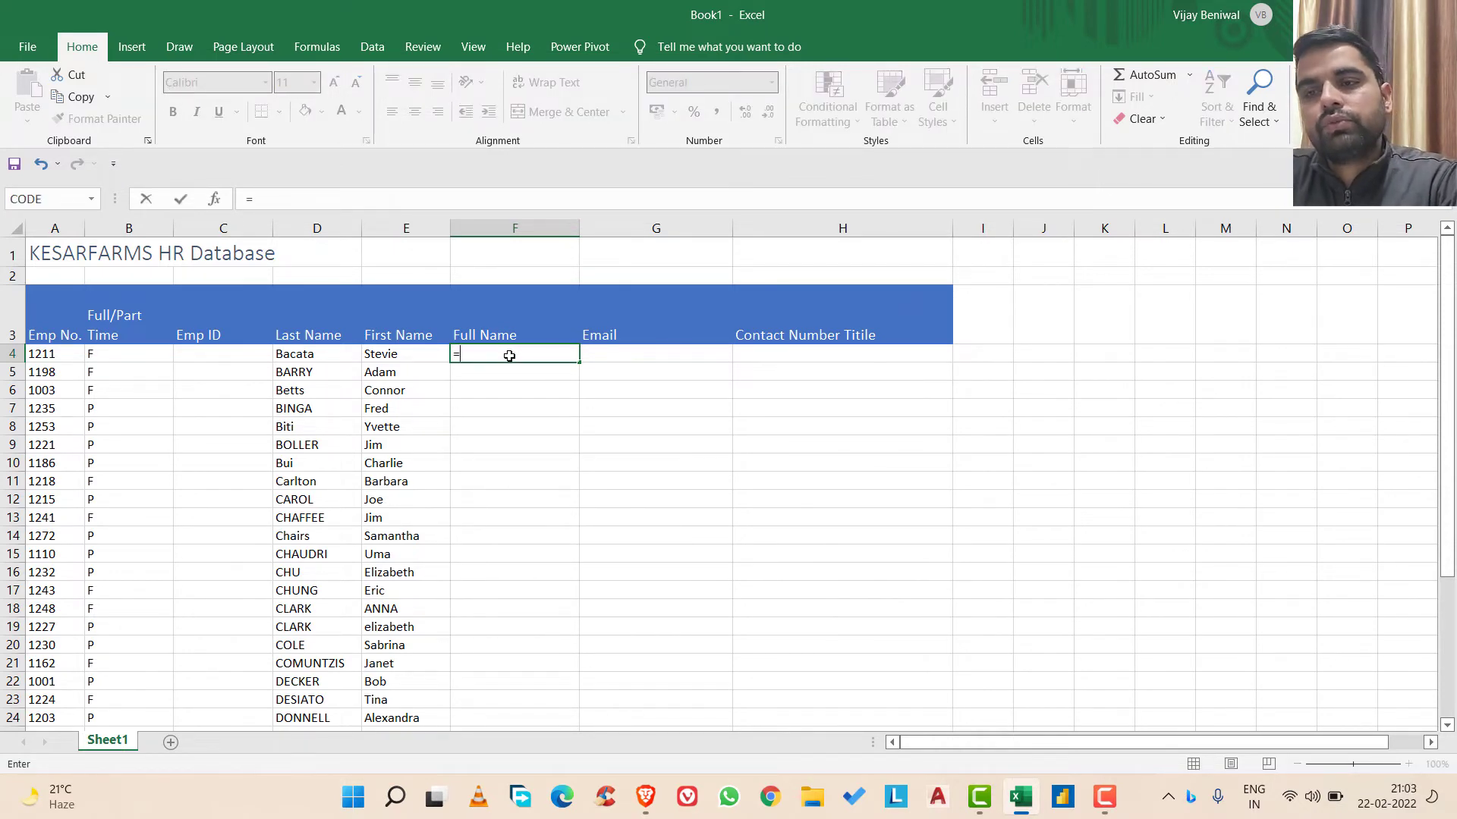
{"action": "left_click", "coordinate": [417, 357]}
{"action": "type", "text": "&"}
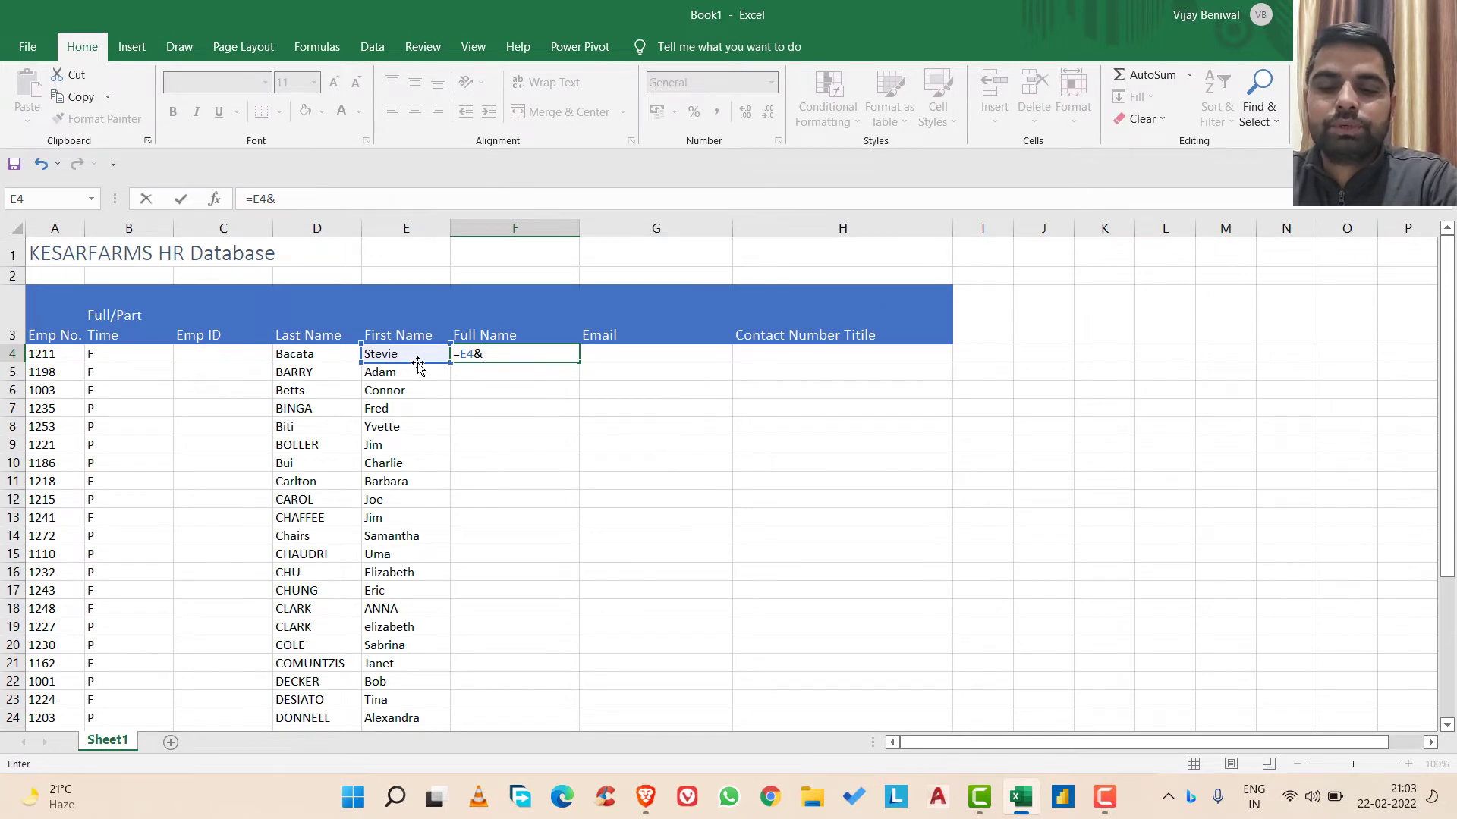
{"action": "type", "text": "\" "}
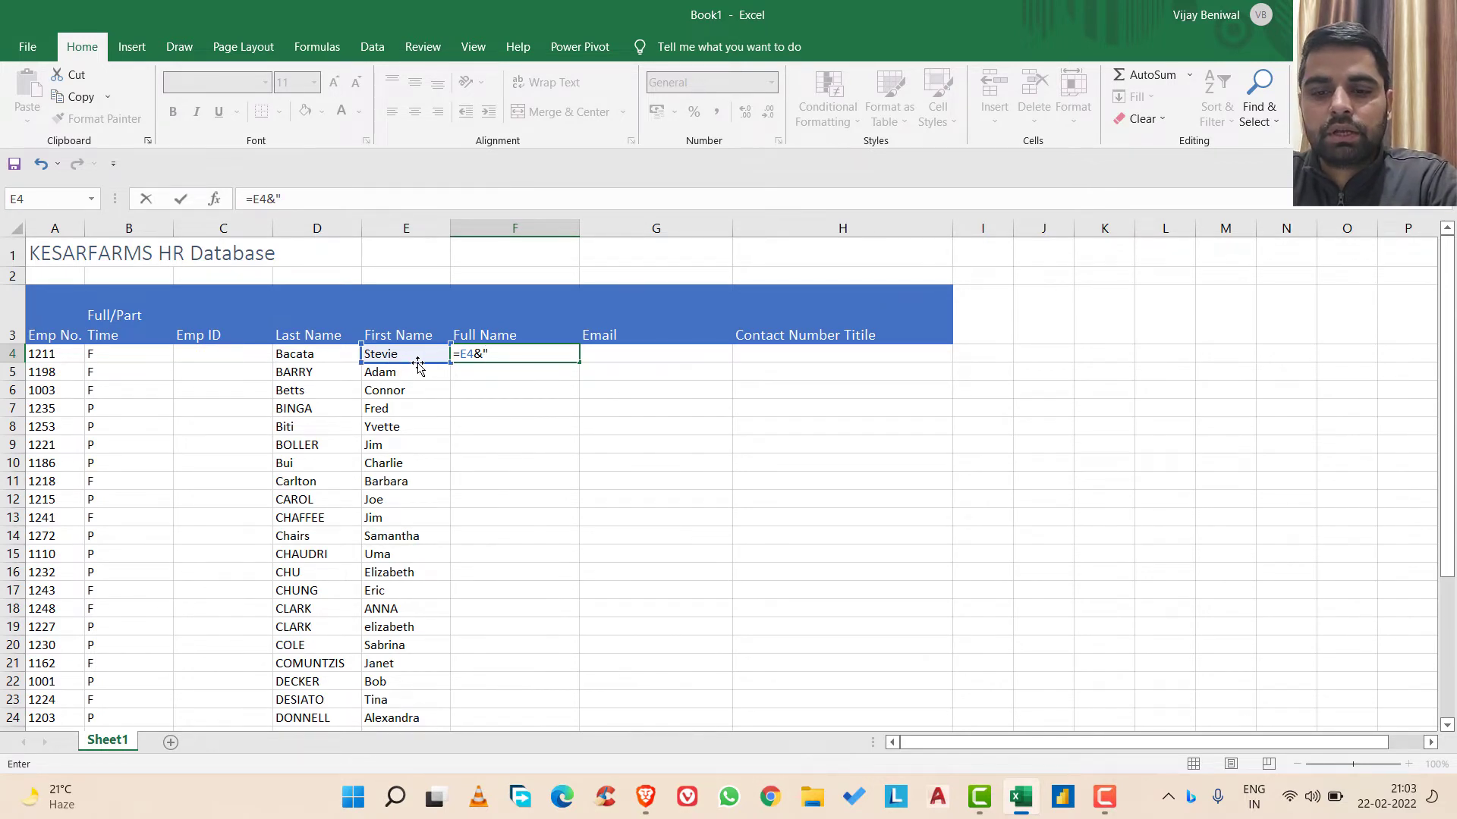
{"action": "type", "text": "\""}
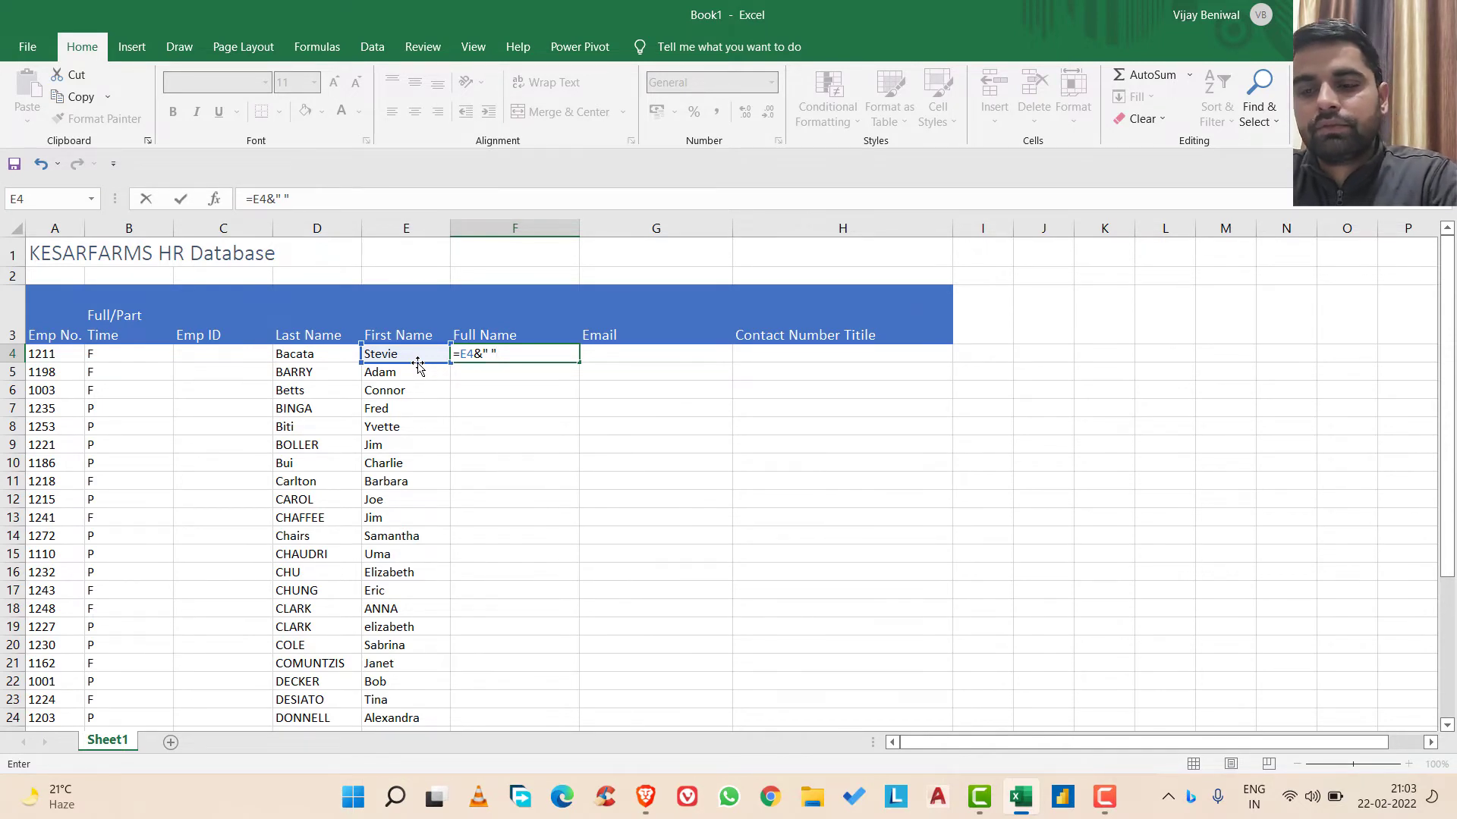
{"action": "type", "text": "&"}
{"action": "left_click", "coordinate": [287, 354]}
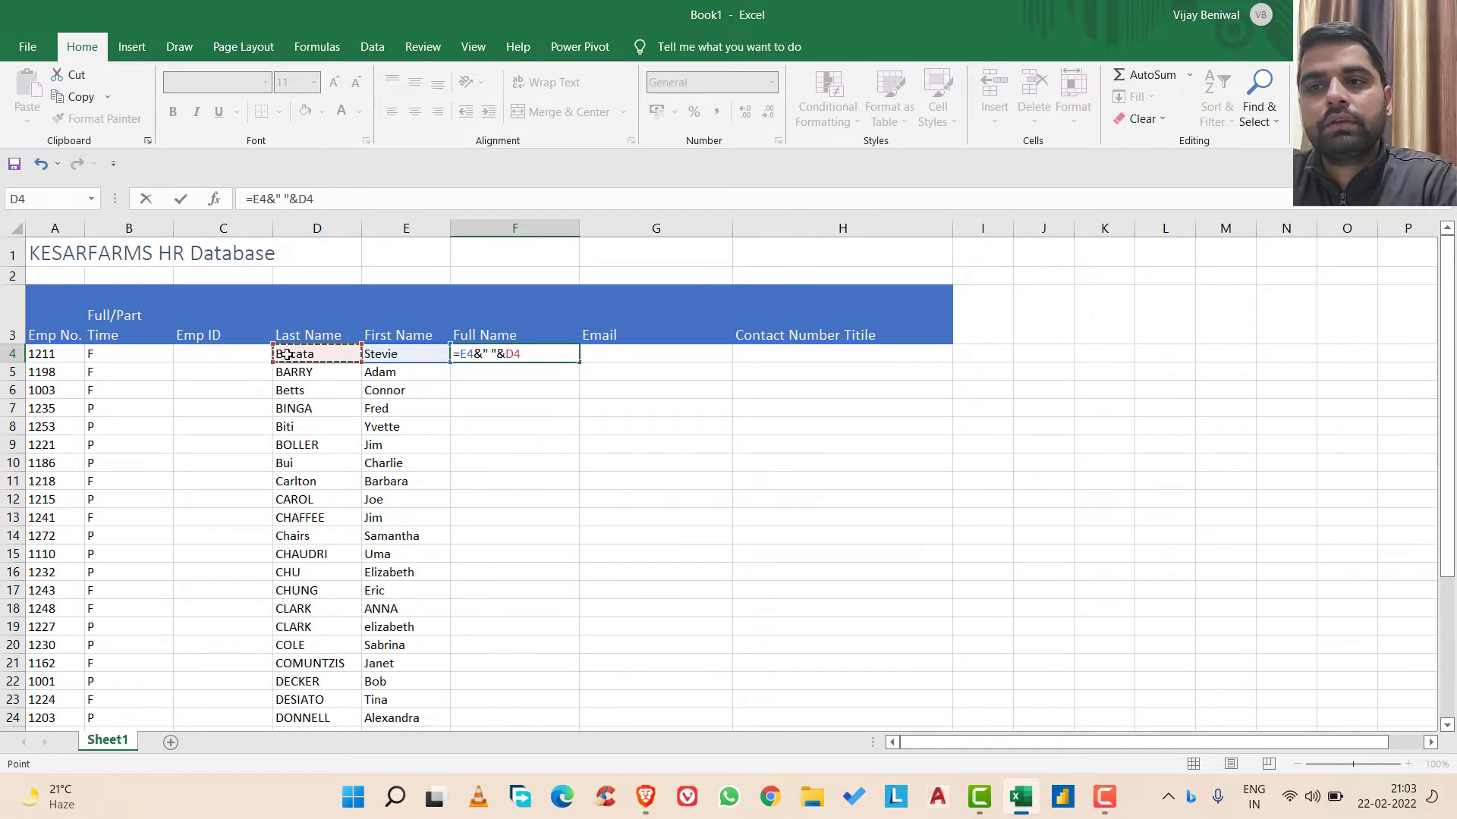
{"action": "key", "text": "Return"}
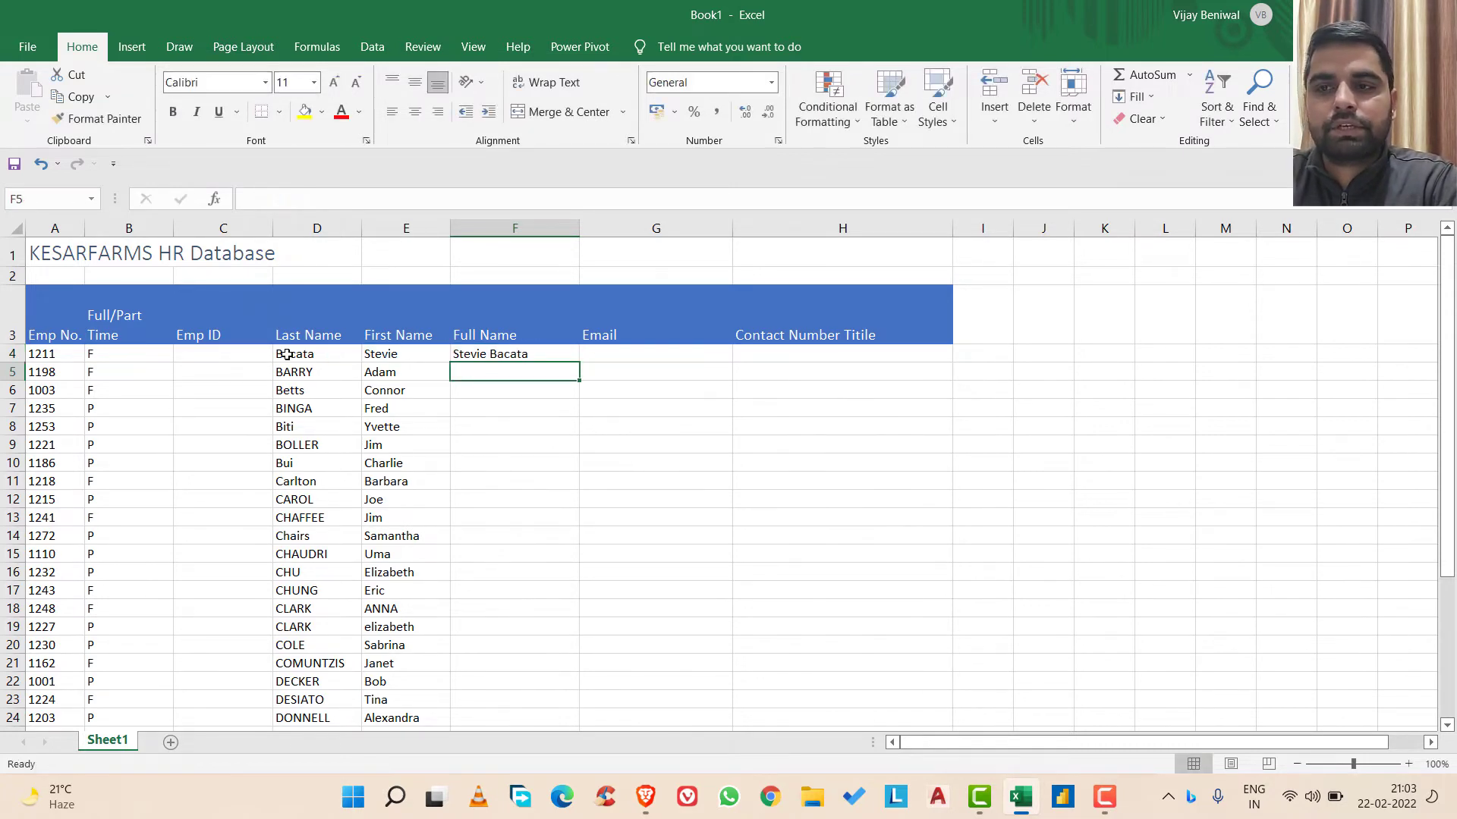
{"action": "left_click", "coordinate": [489, 353]}
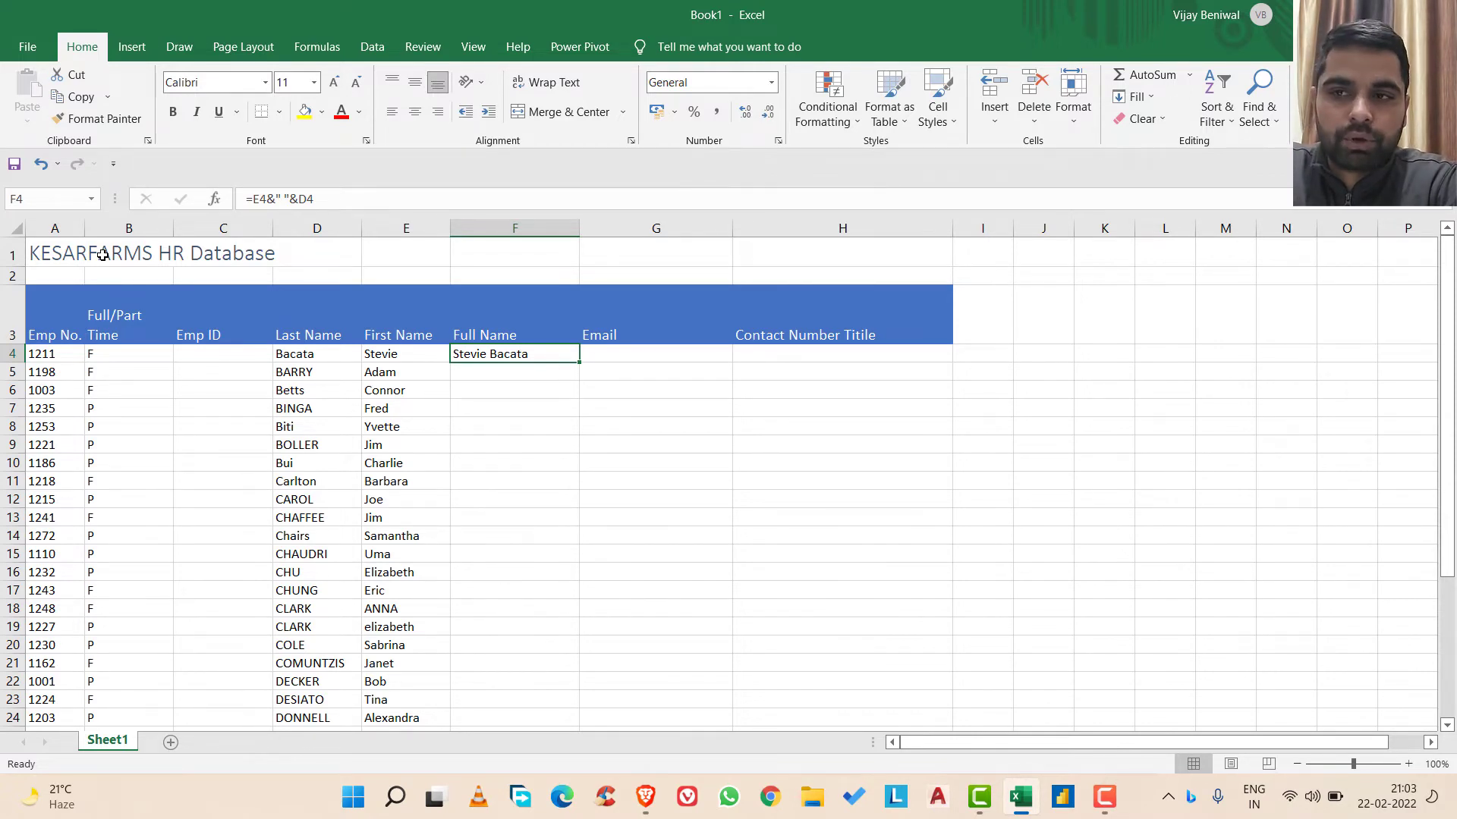
- Start a formula in cell G4 under the Email heading
{"action": "left_click", "coordinate": [613, 351]}
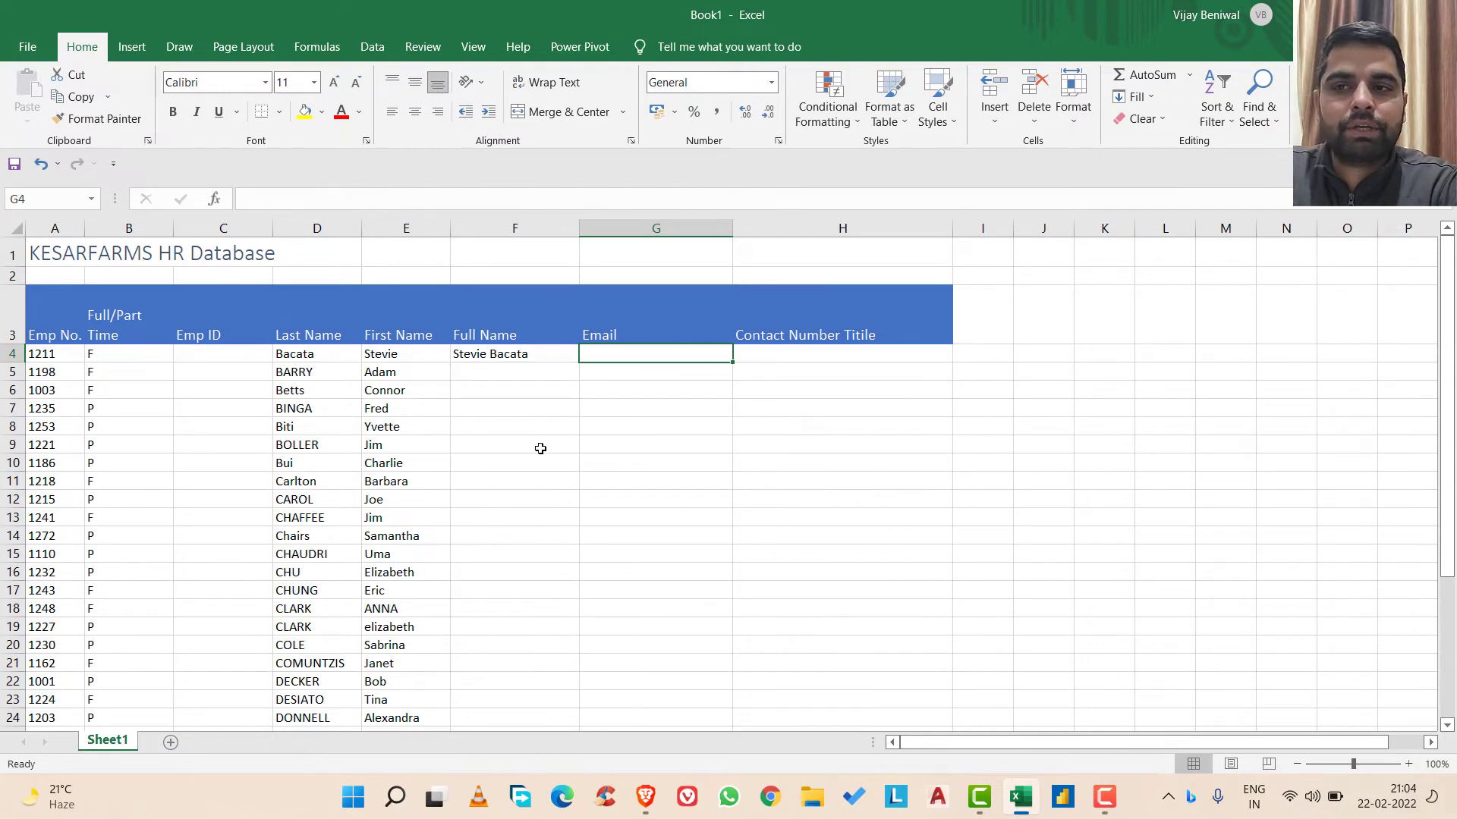
{"action": "type", "text": "="}
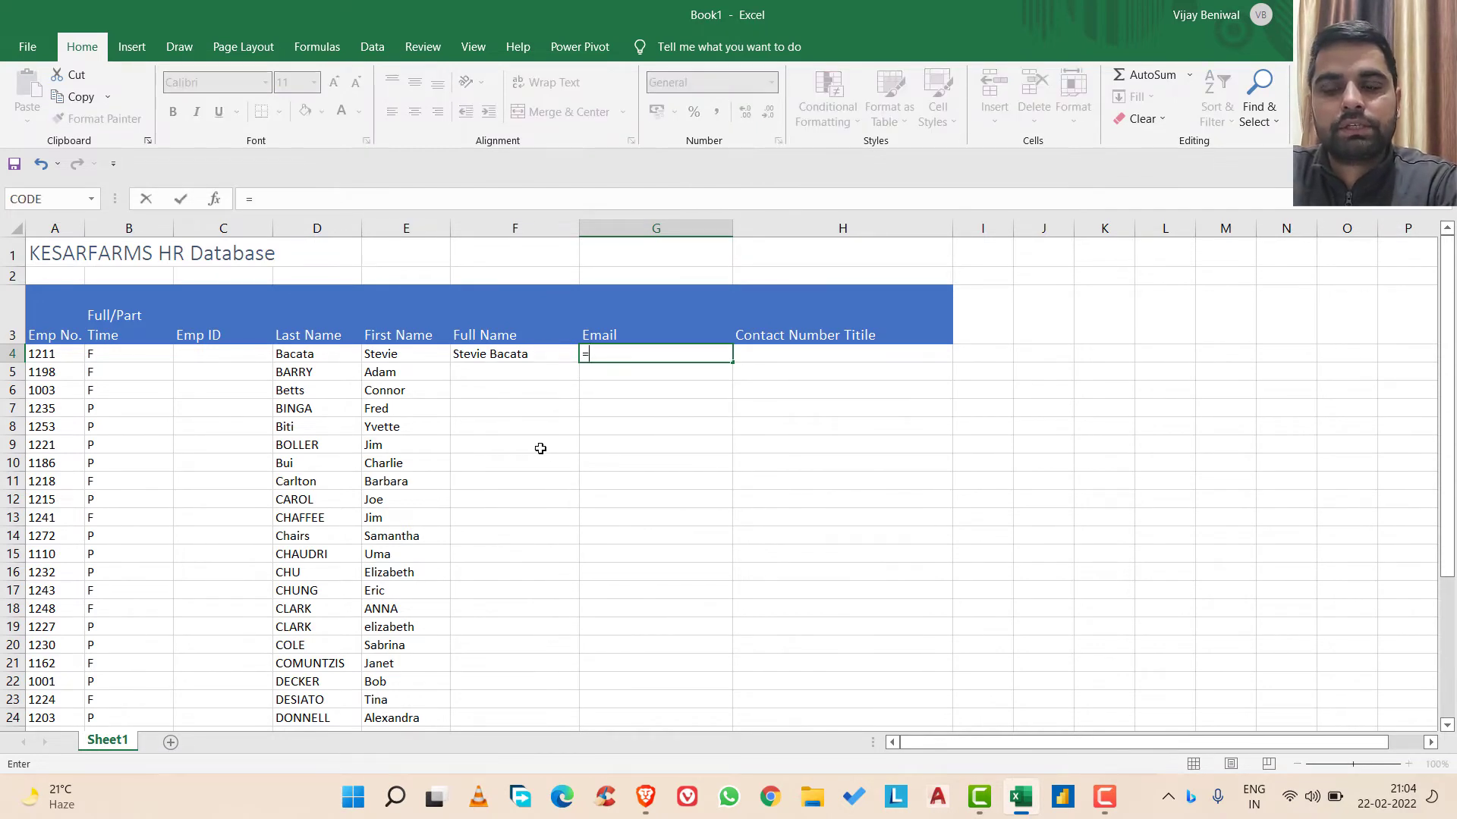
{"action": "type", "text": "tes"}
{"action": "type", "text": "text"}
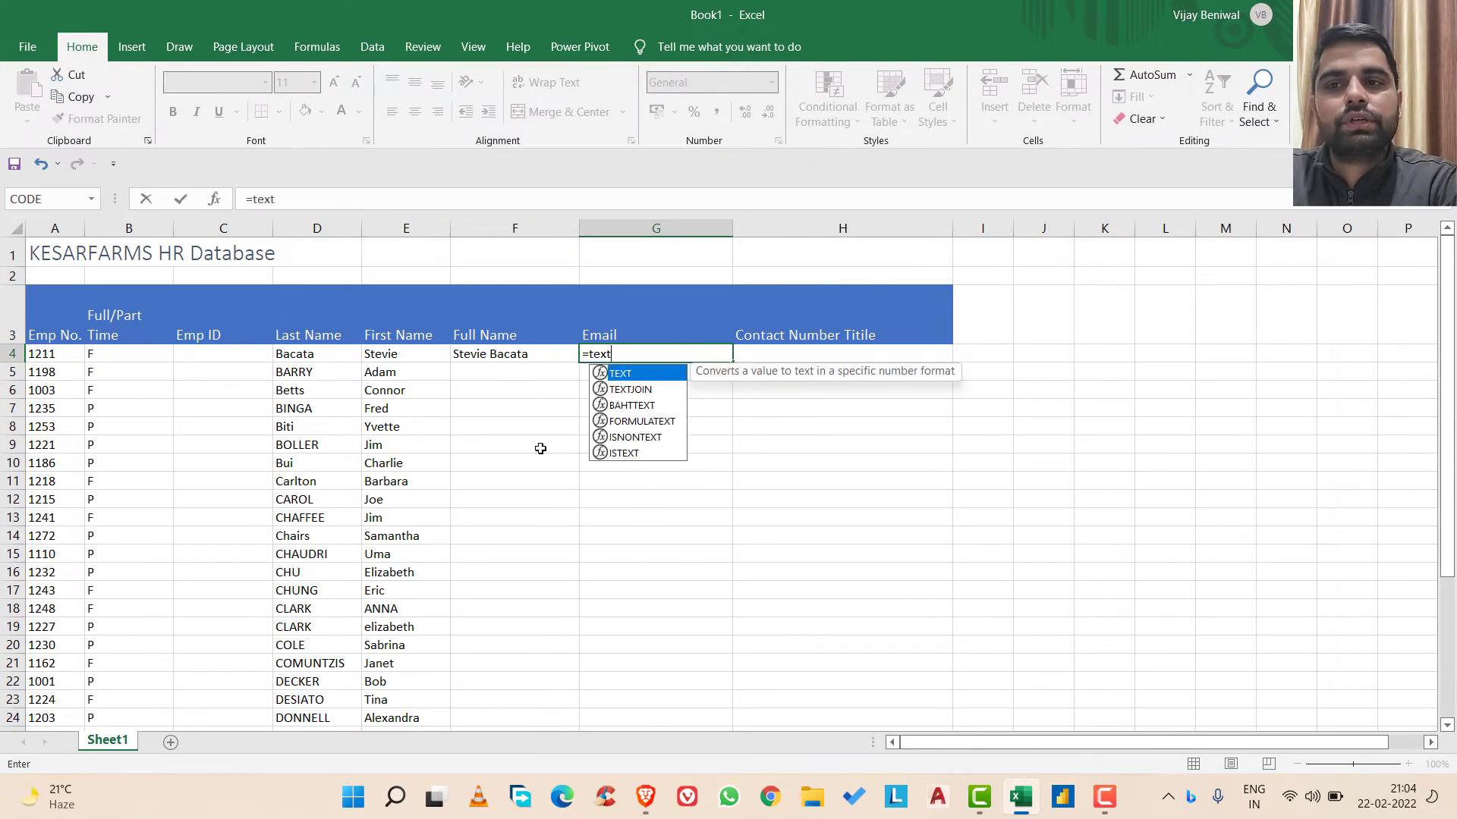
{"action": "type", "text": "join"}
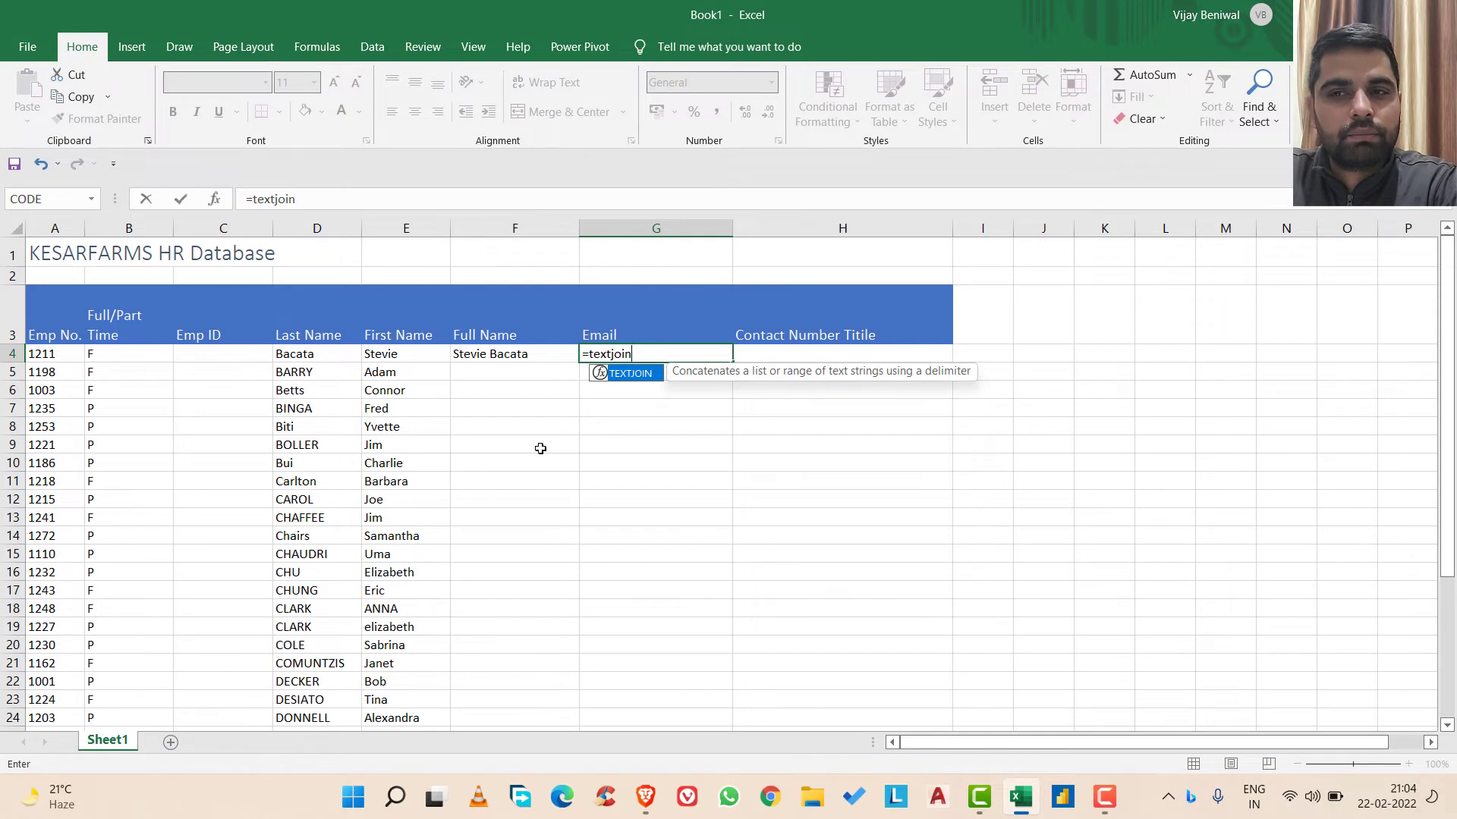
{"action": "key", "text": "BackSpace"}
{"action": "key", "text": "BackSpace"}
{"action": "key", "text": "BackSpace"}
{"action": "key", "text": "BackSpace"}
{"action": "key", "text": "BackSpace"}
{"action": "key", "text": "BackSpace"}
{"action": "key", "text": "BackSpace"}
{"action": "key", "text": "BackSpace"}
- Build a CONCAT formula in G4 that joins the first name in E4, an underscore "_" and the last name in D4
{"action": "type", "text": "con"}
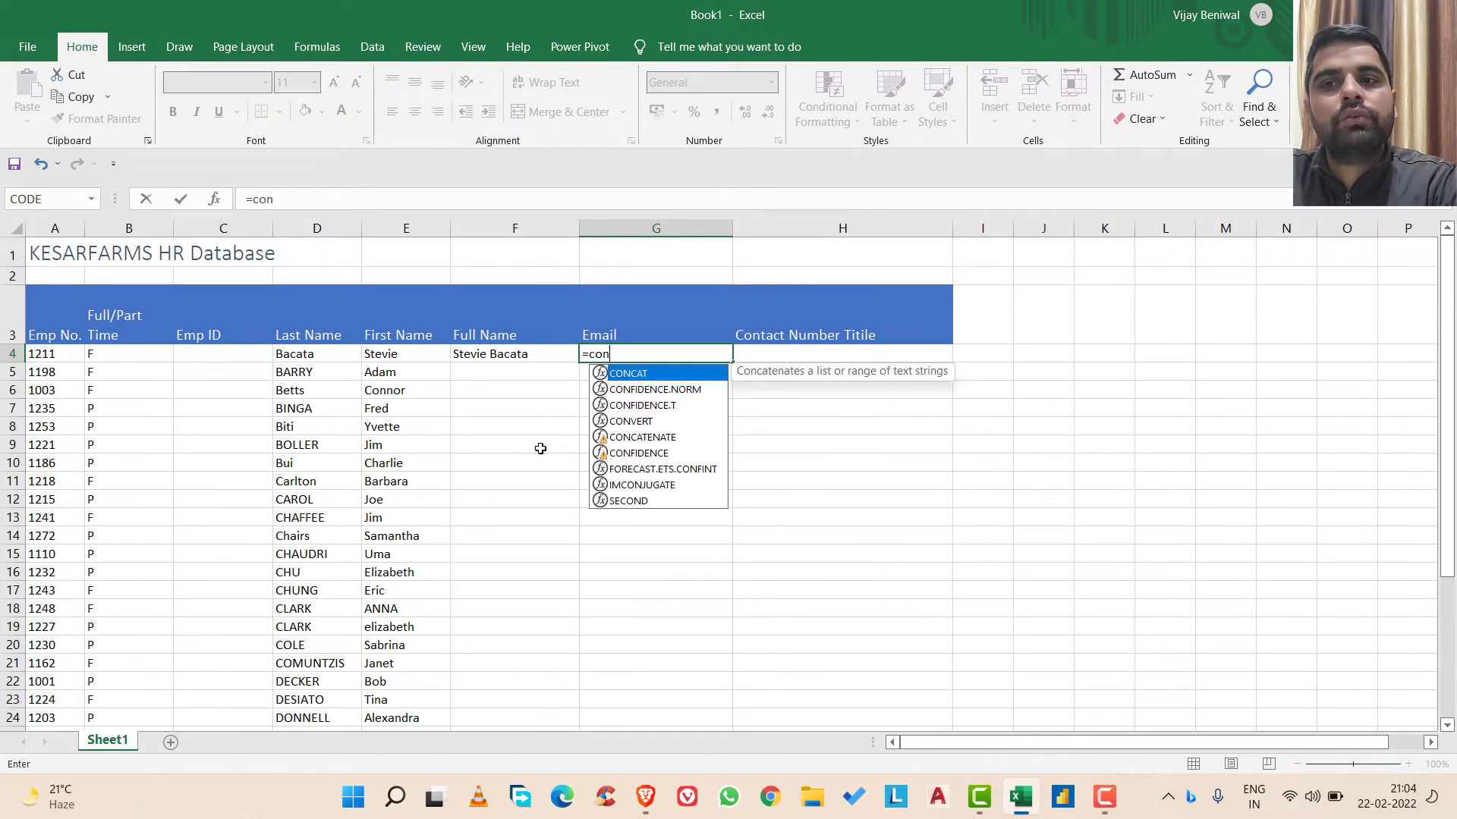
{"action": "type", "text": "cate"}
{"action": "key", "text": "BackSpace"}
{"action": "type", "text": "e"}
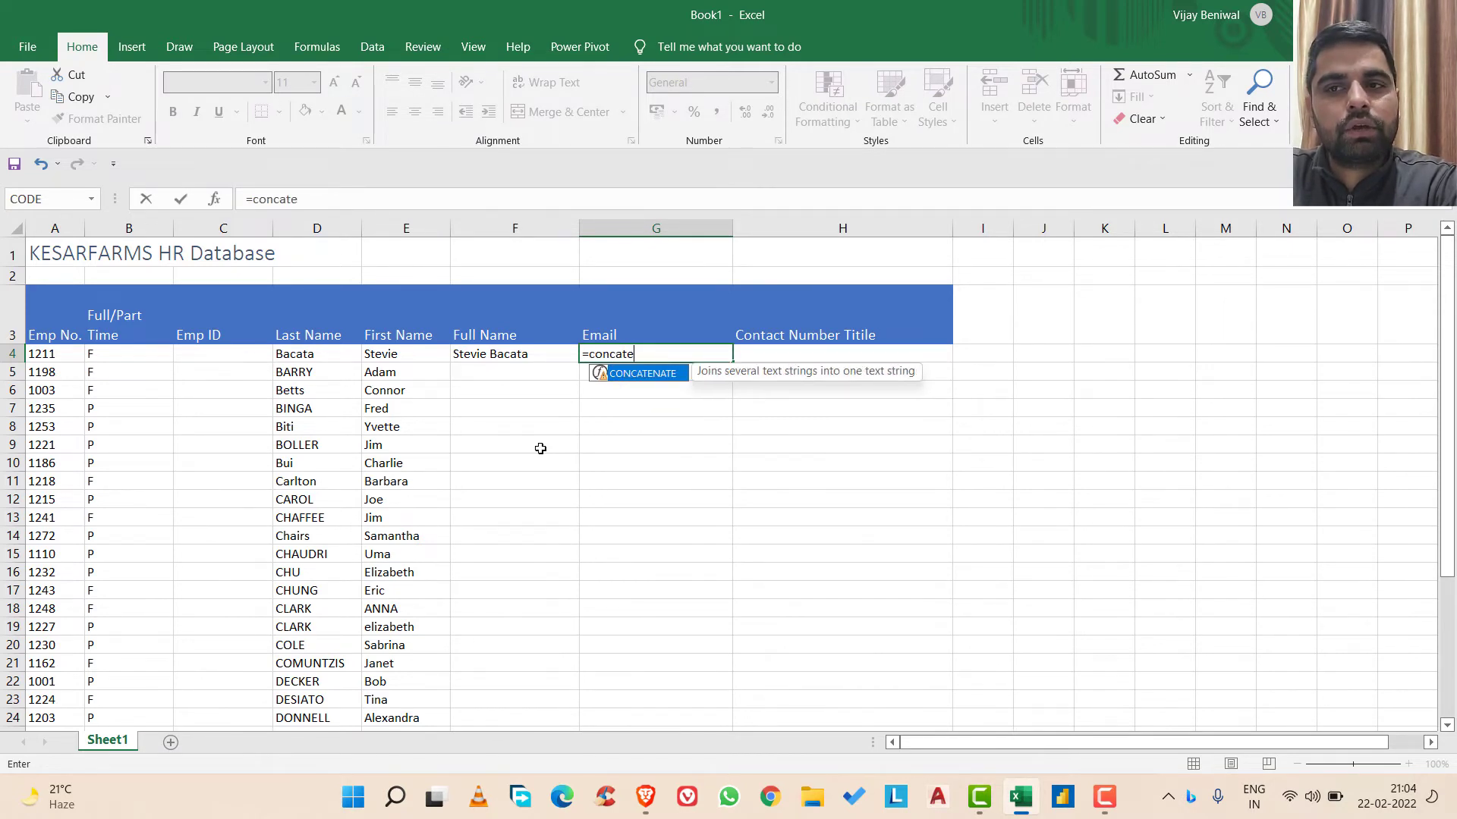
{"action": "key", "text": "BackSpace"}
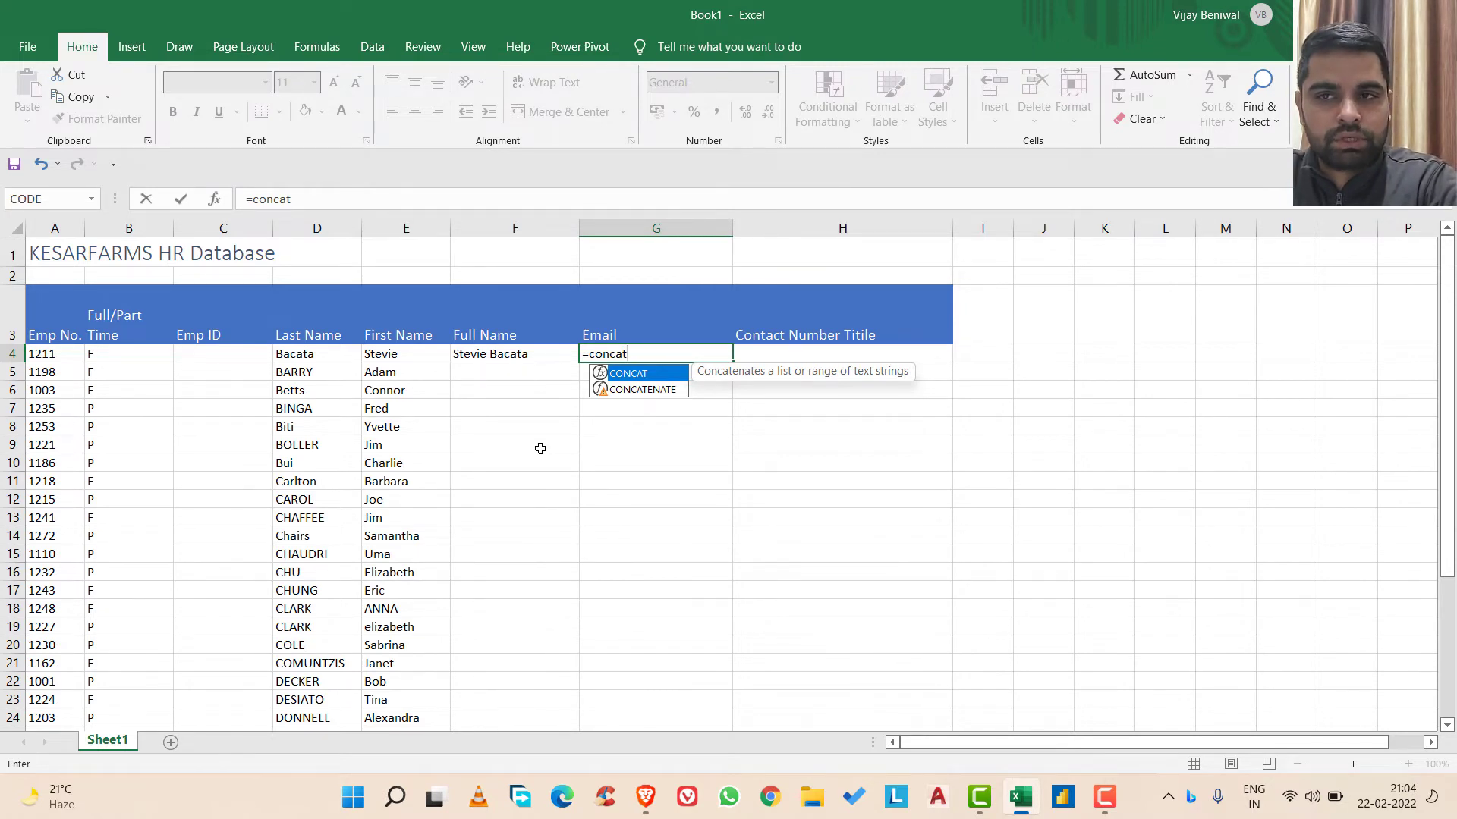
{"action": "type", "text": "("}
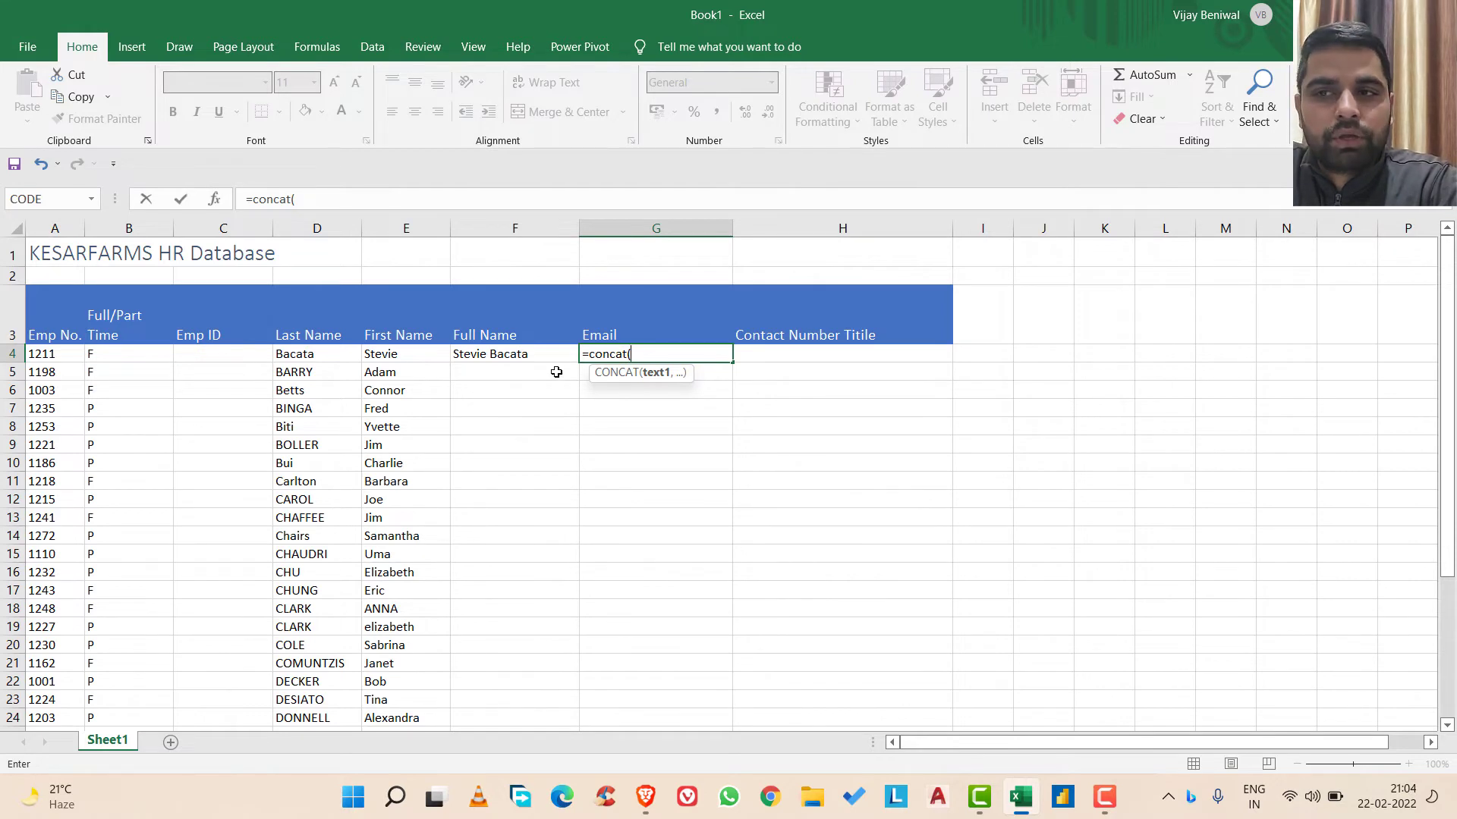
{"action": "left_click", "coordinate": [389, 354]}
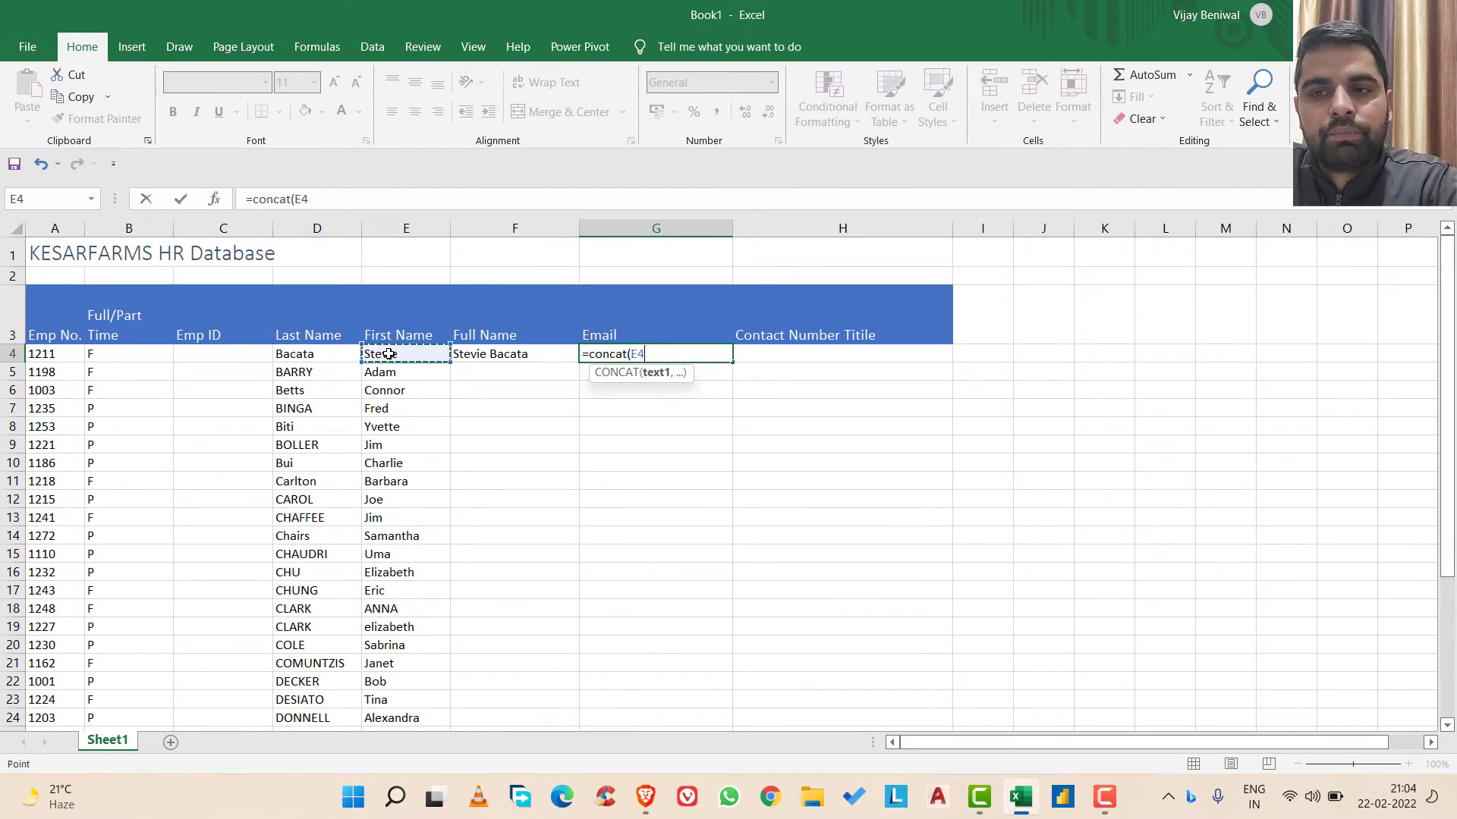
{"action": "type", "text": "\""}
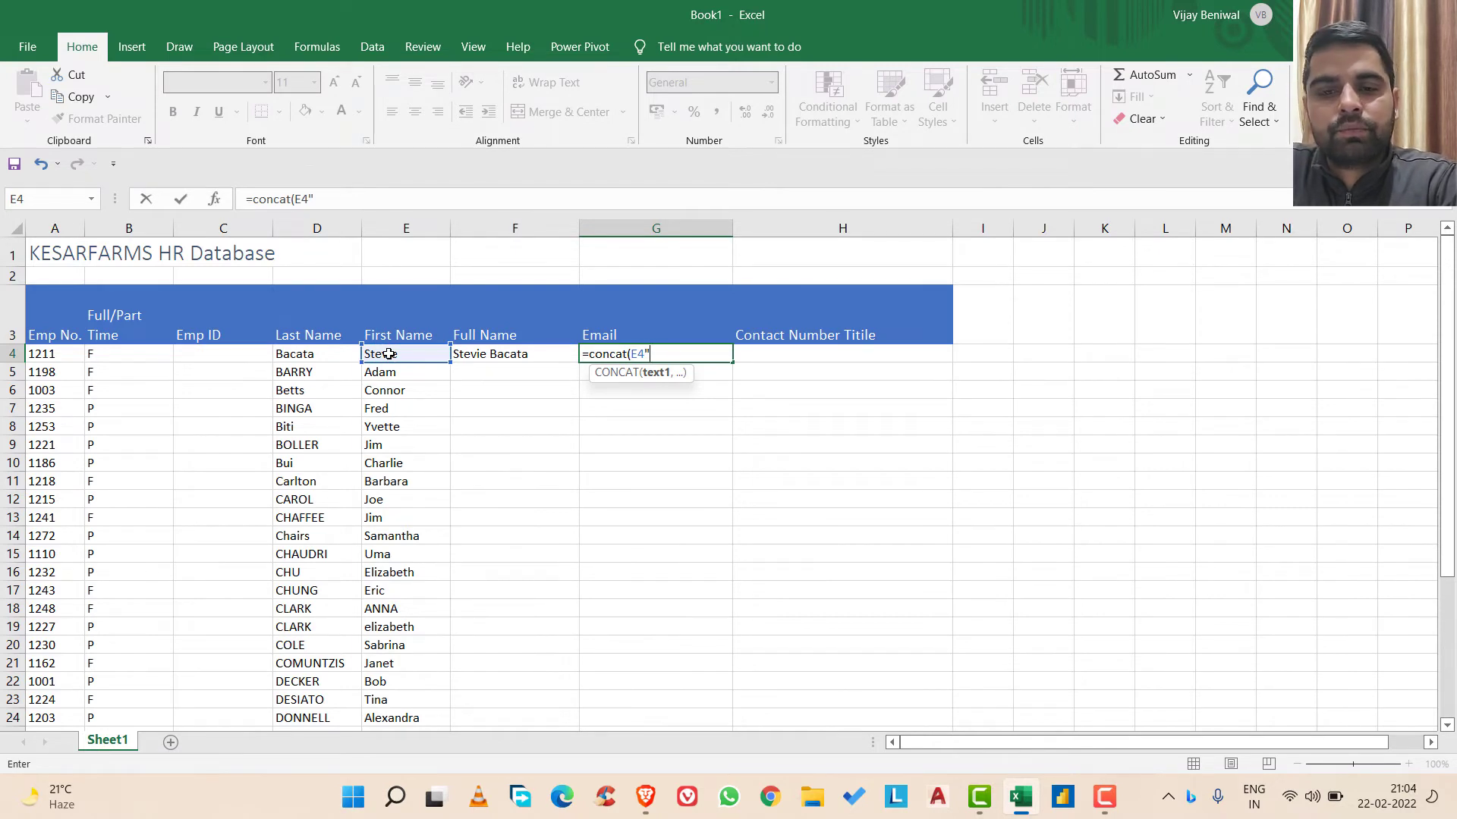
{"action": "key", "text": "BackSpace"}
{"action": "type", "text": ","}
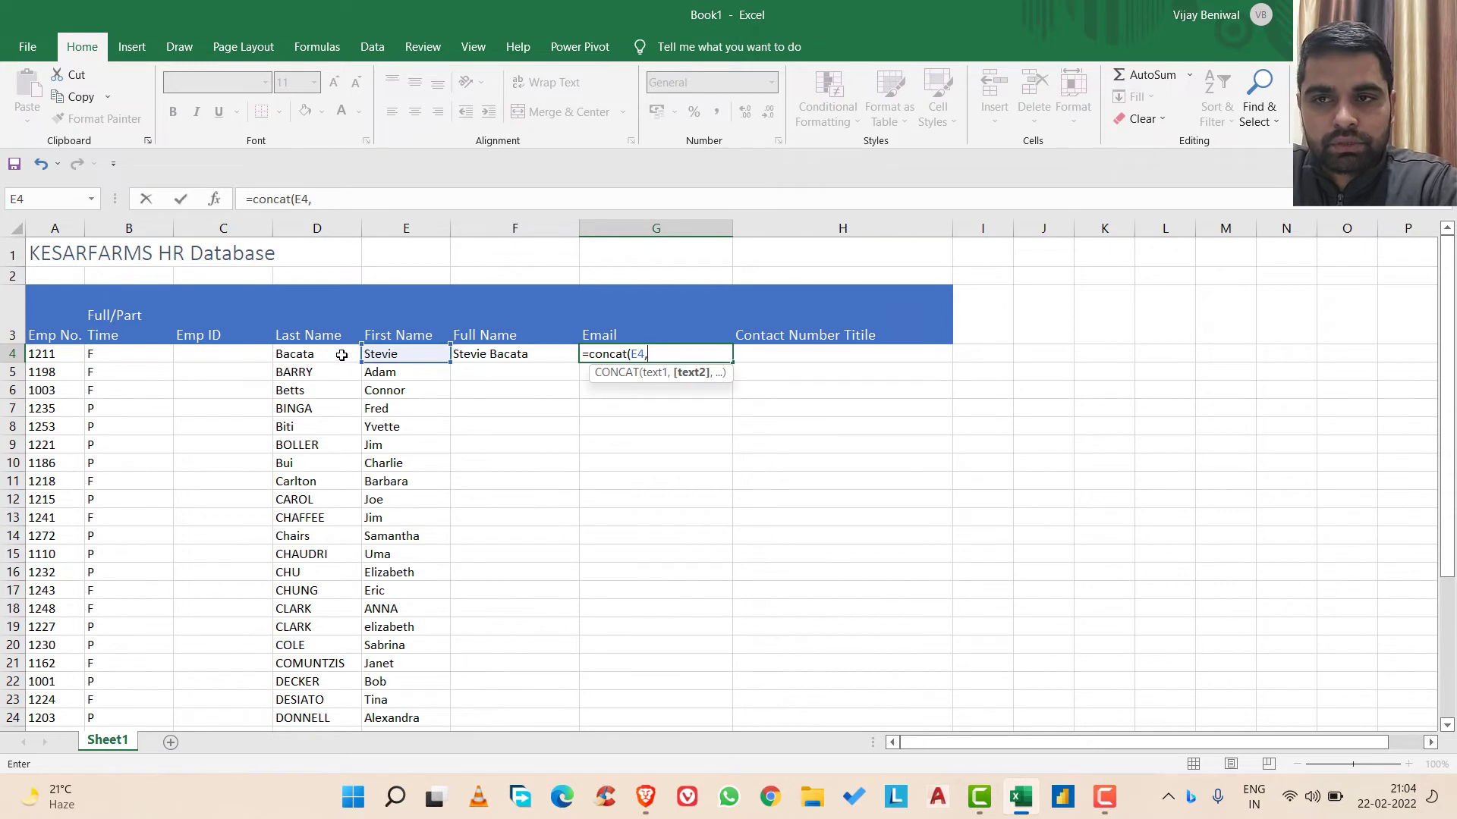
{"action": "type", "text": "\"_\""}
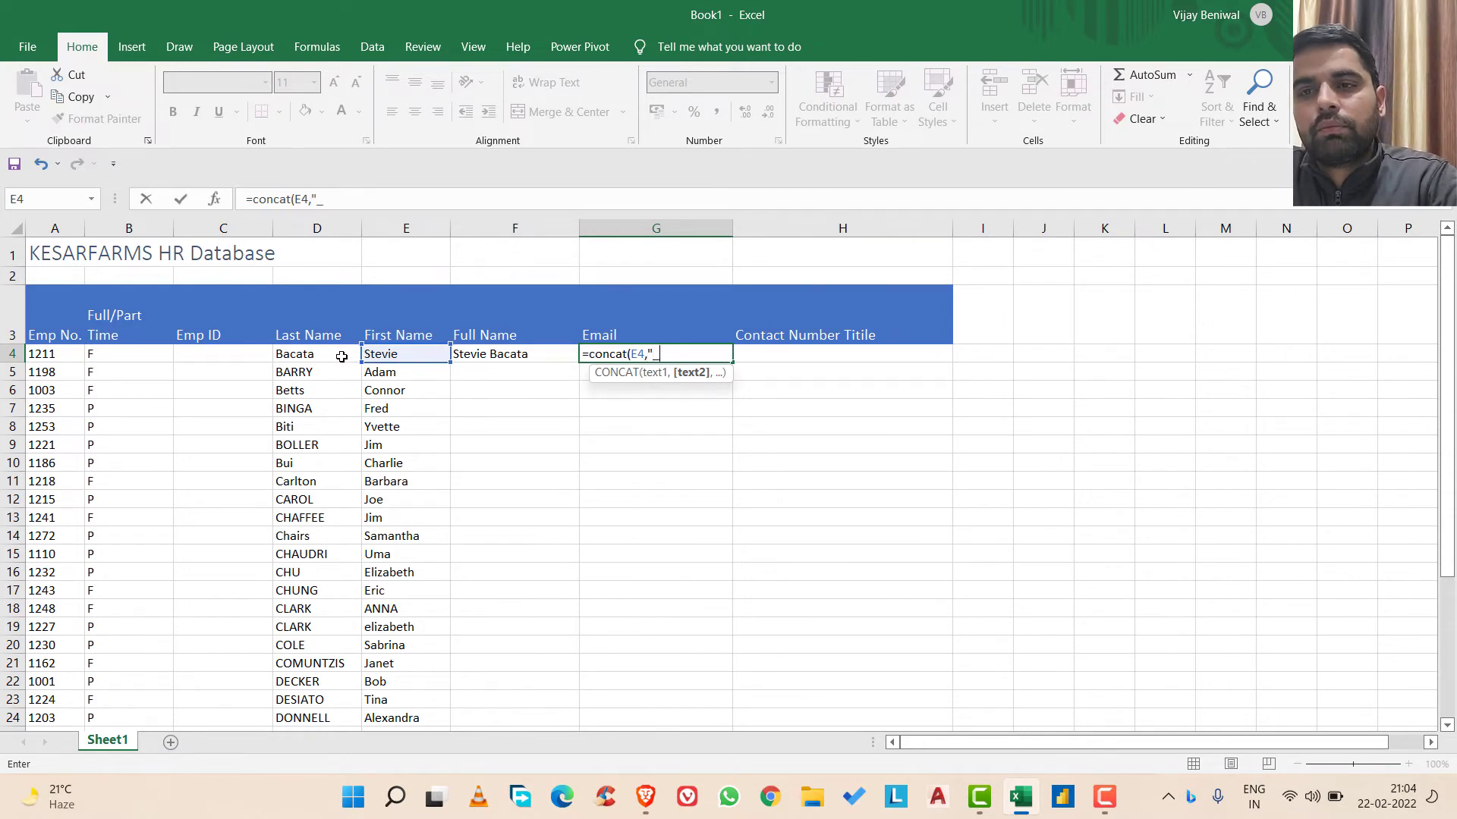
{"action": "type", "text": ","}
{"action": "left_click", "coordinate": [302, 357]}
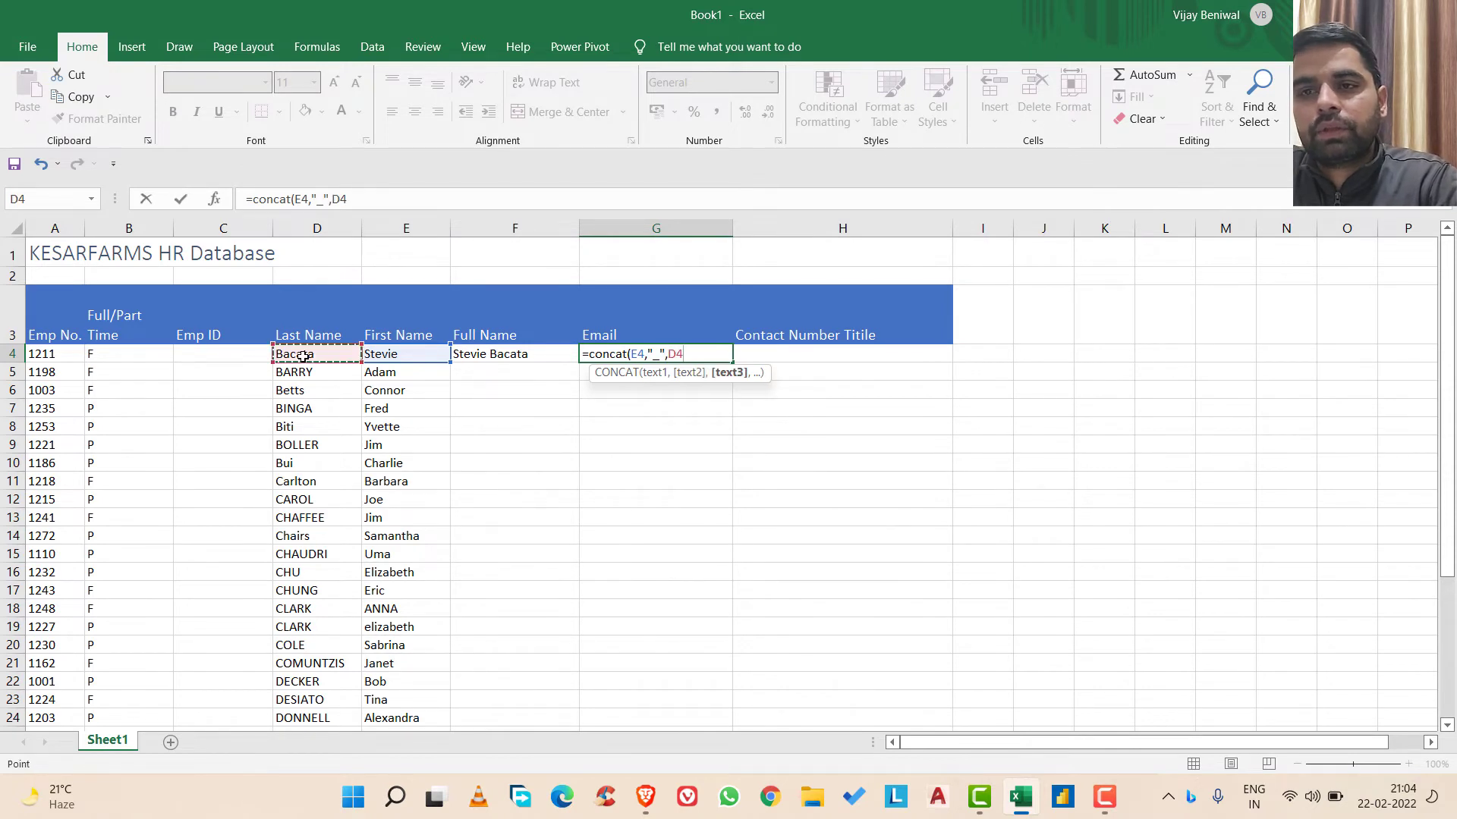
{"action": "type", "text": ","}
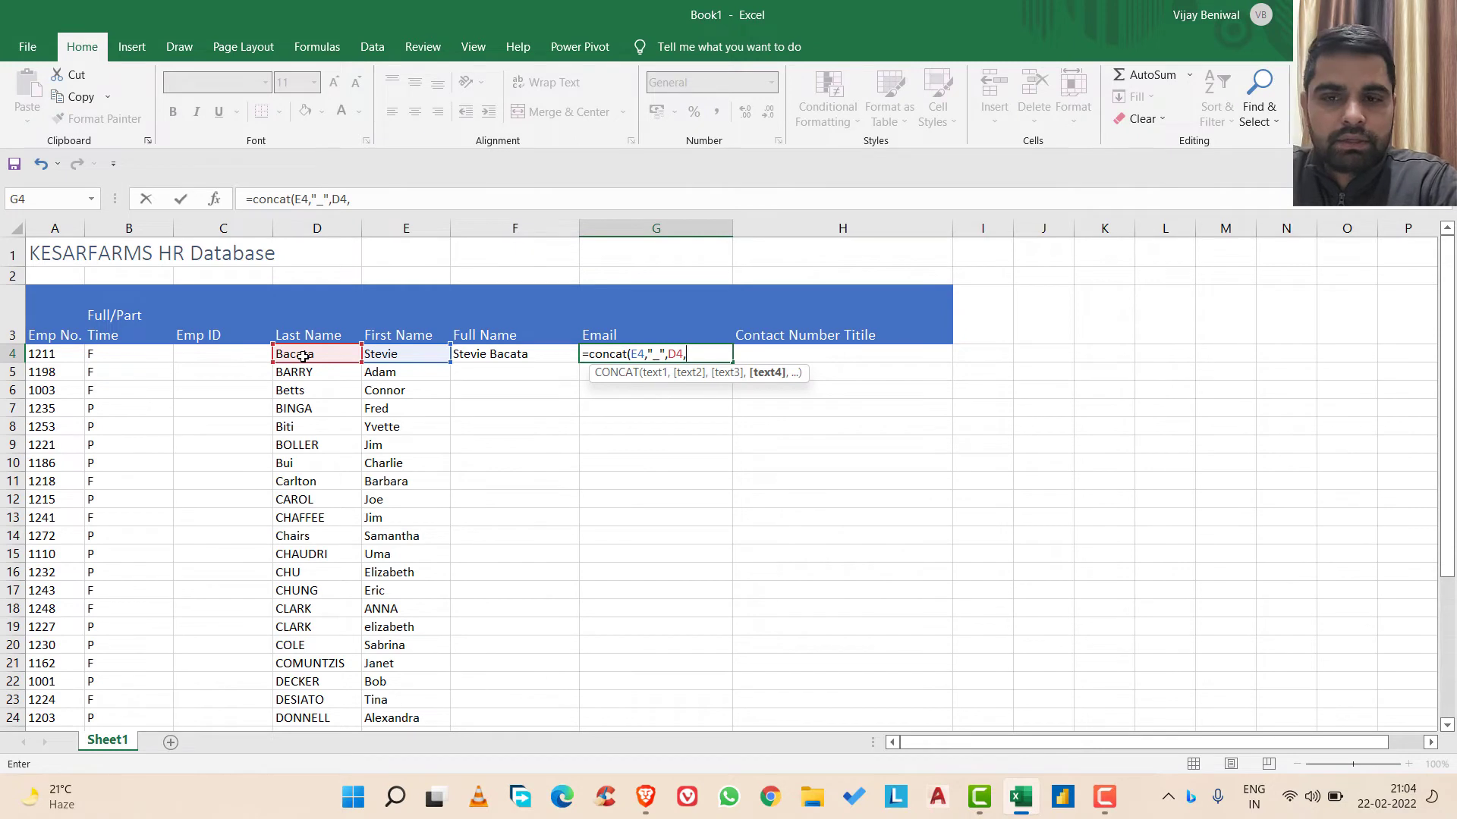
{"action": "type", "text": "\""}
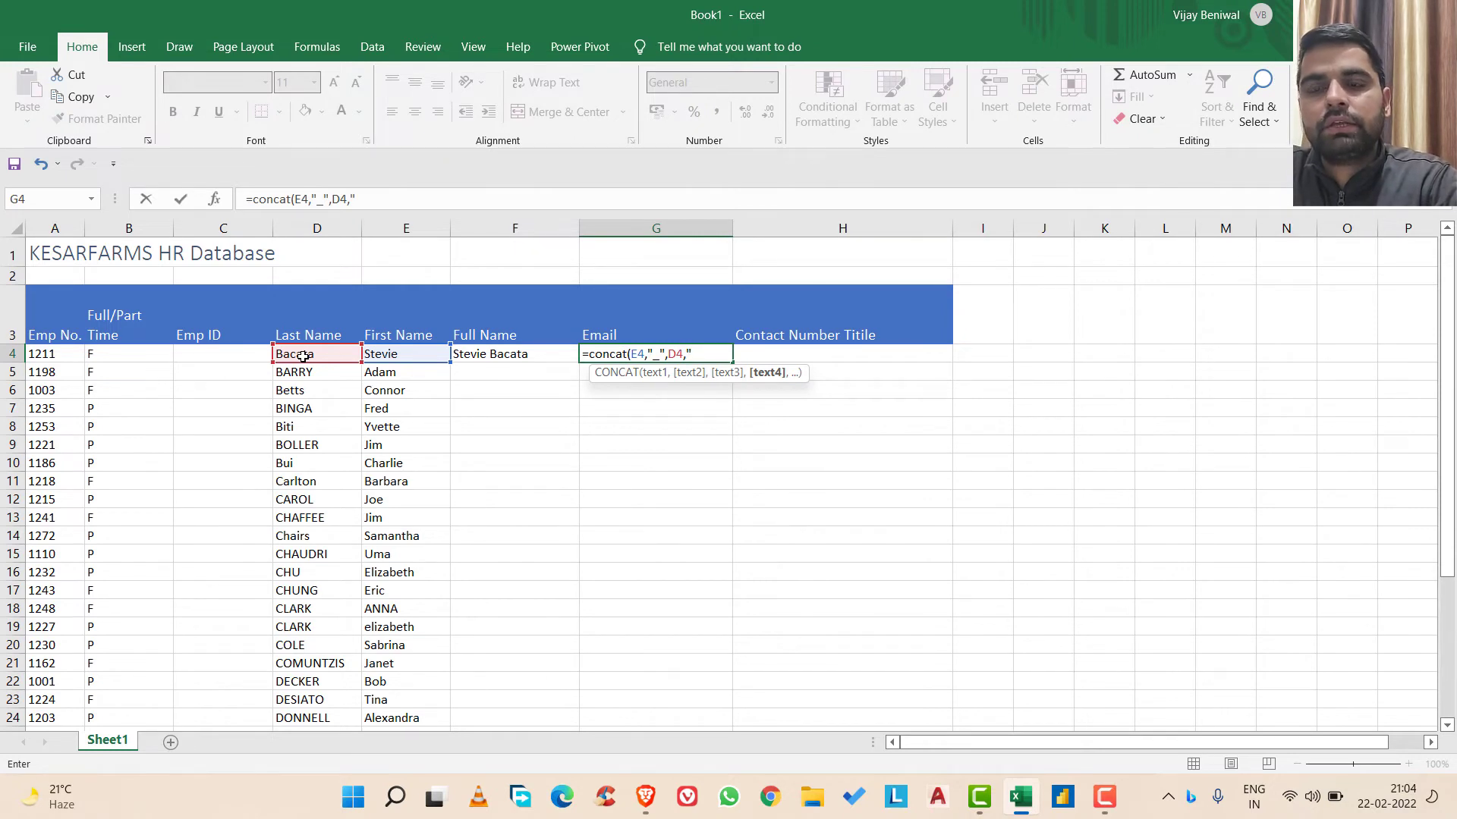
{"action": "type", "text": "@"}
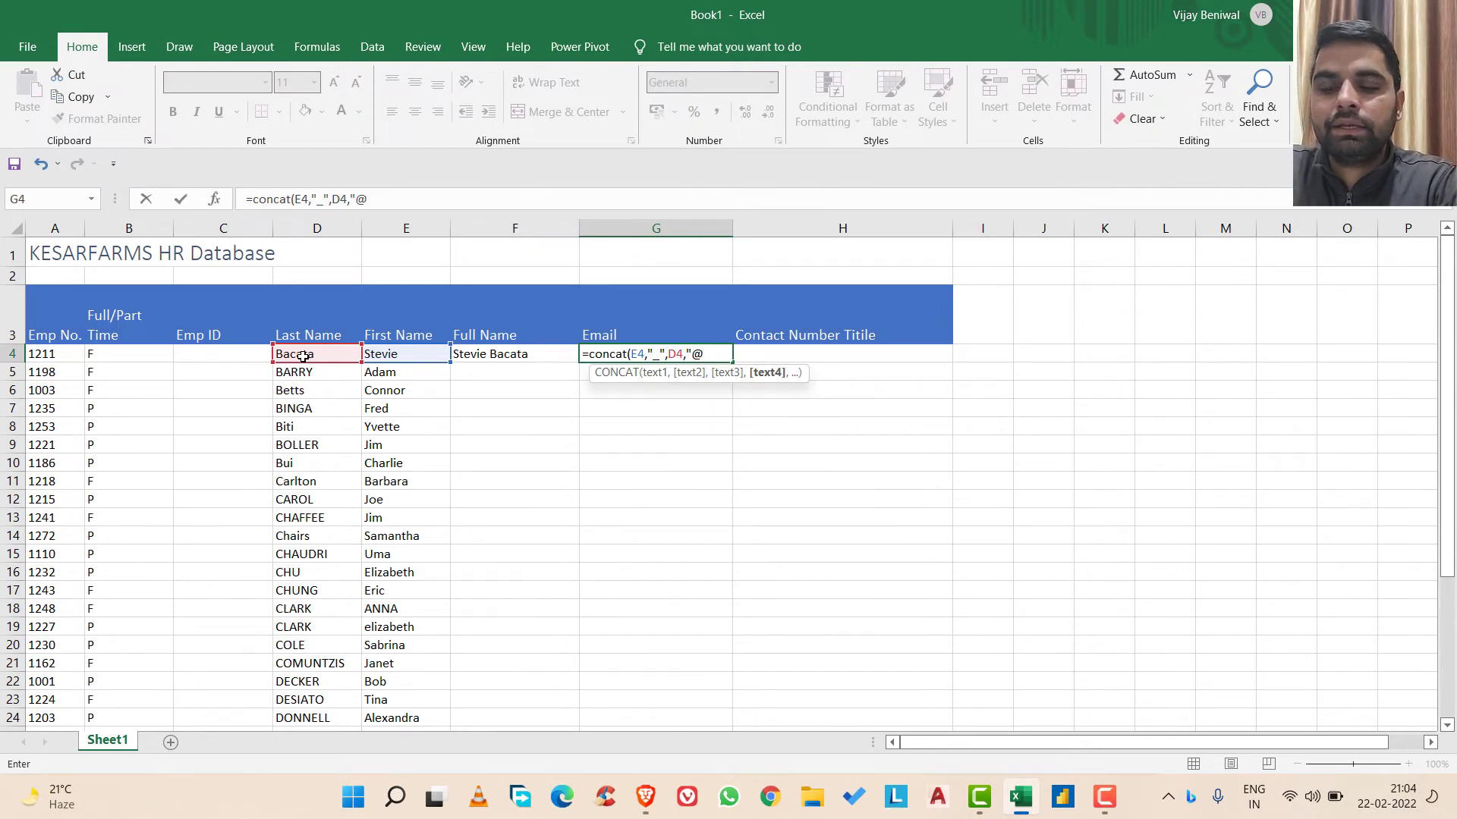
{"action": "type", "text": "kesarfar"}
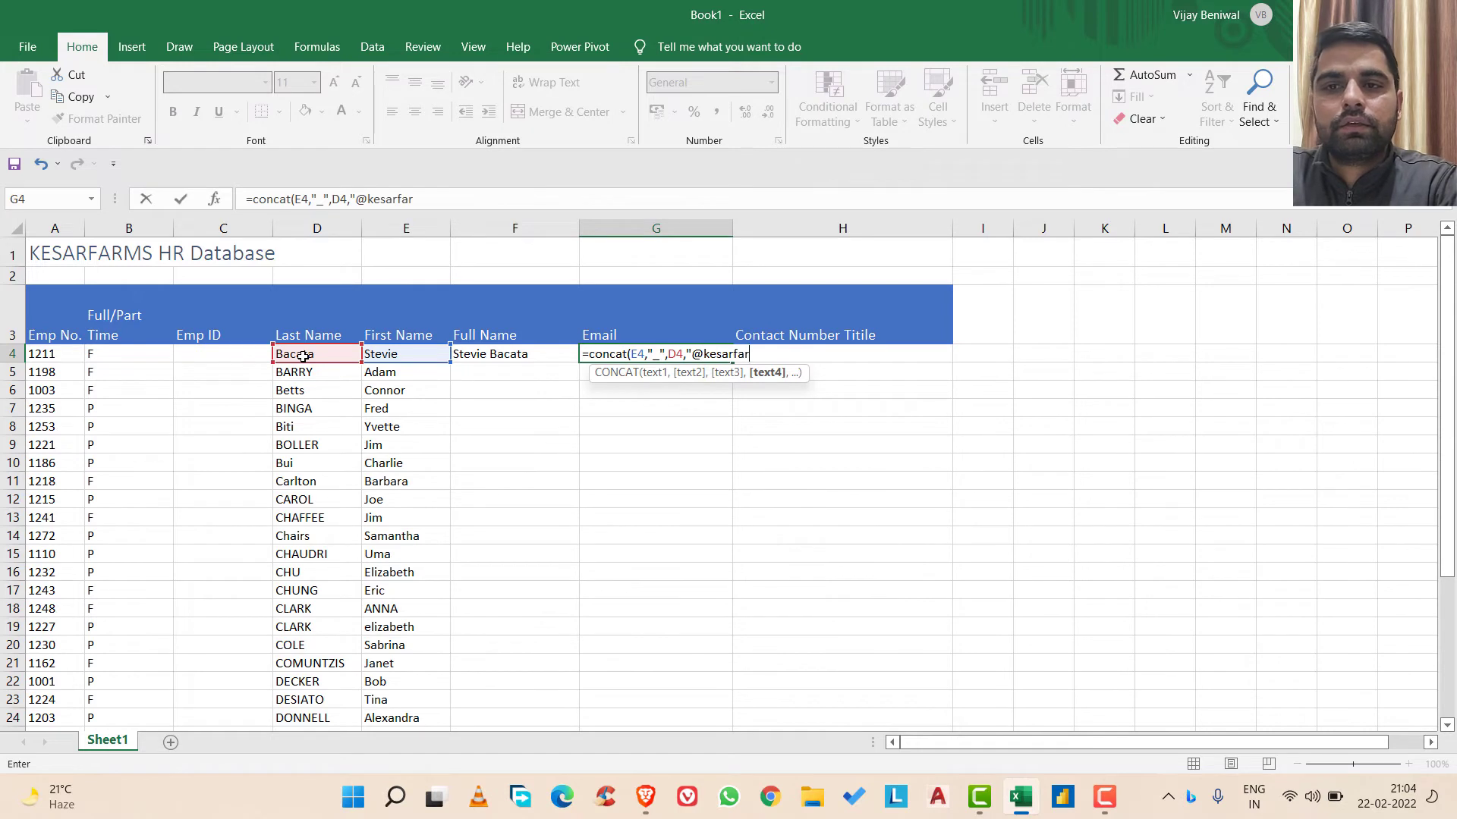
{"action": "type", "text": "ms.co"}
{"action": "key", "text": "BackSpace"}
{"action": "key", "text": "BackSpace"}
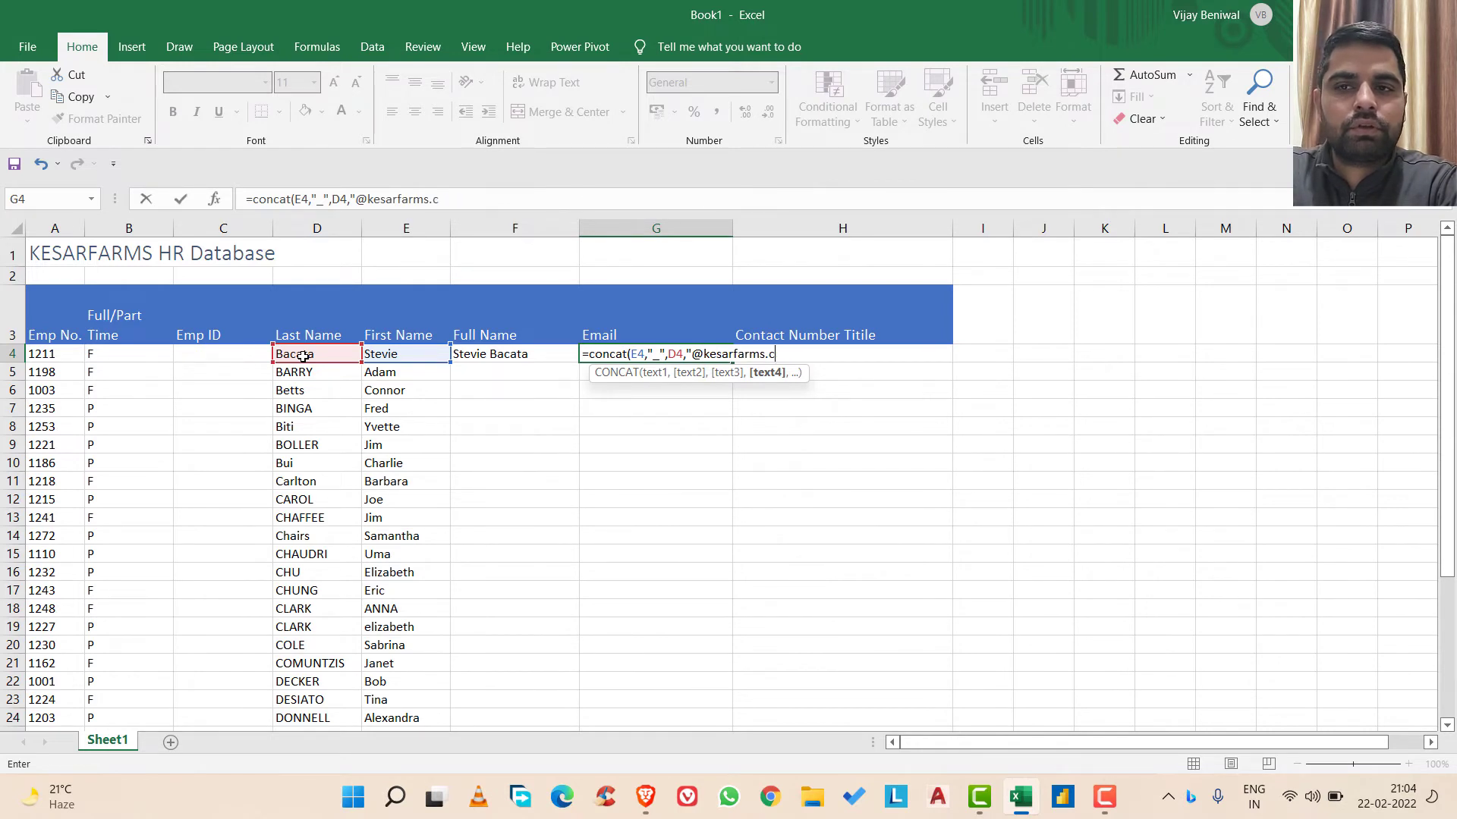
{"action": "type", "text": "in"}
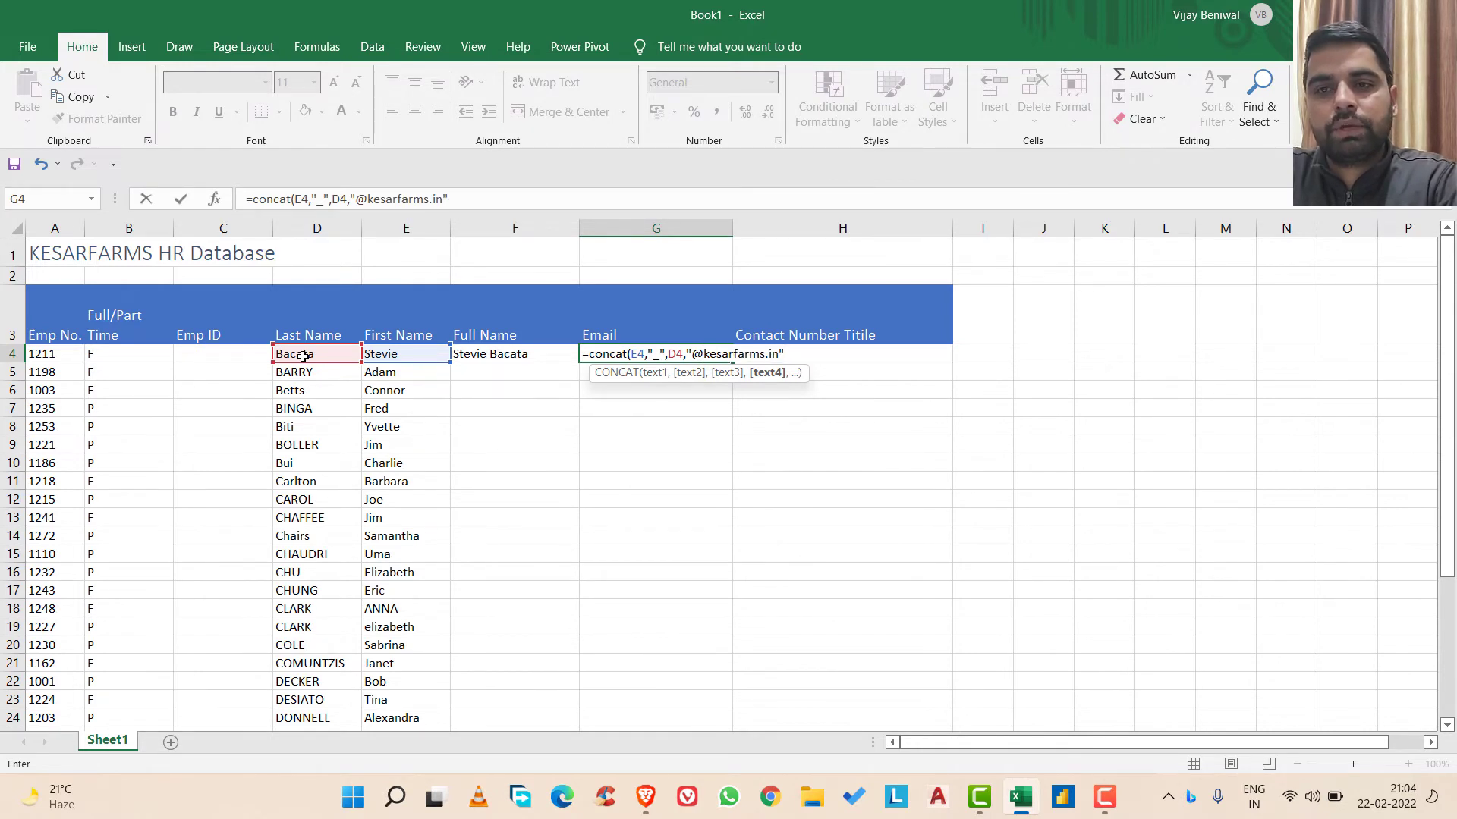
{"action": "type", "text": "\")"}
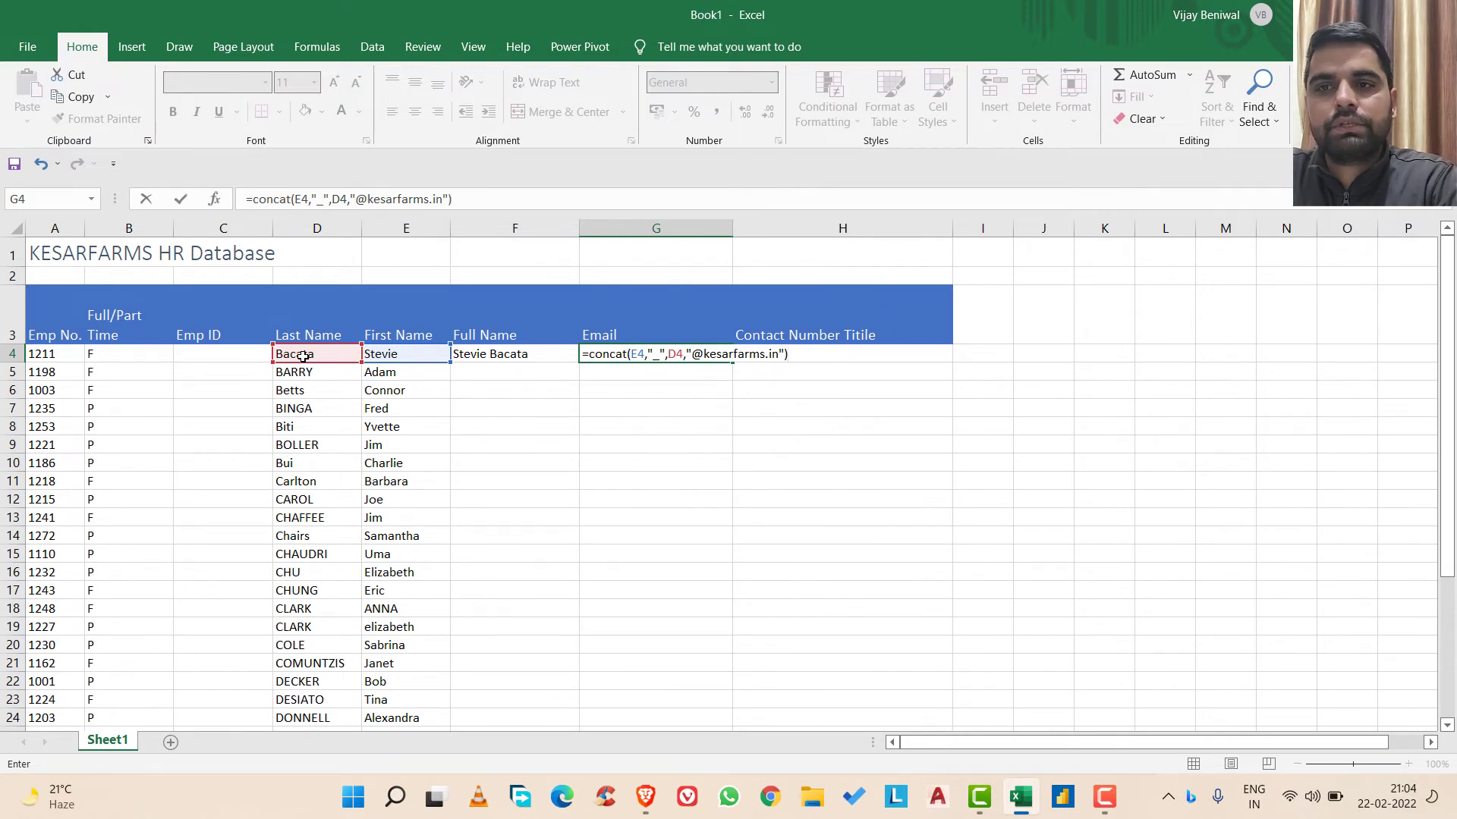
{"action": "key", "text": "Return"}
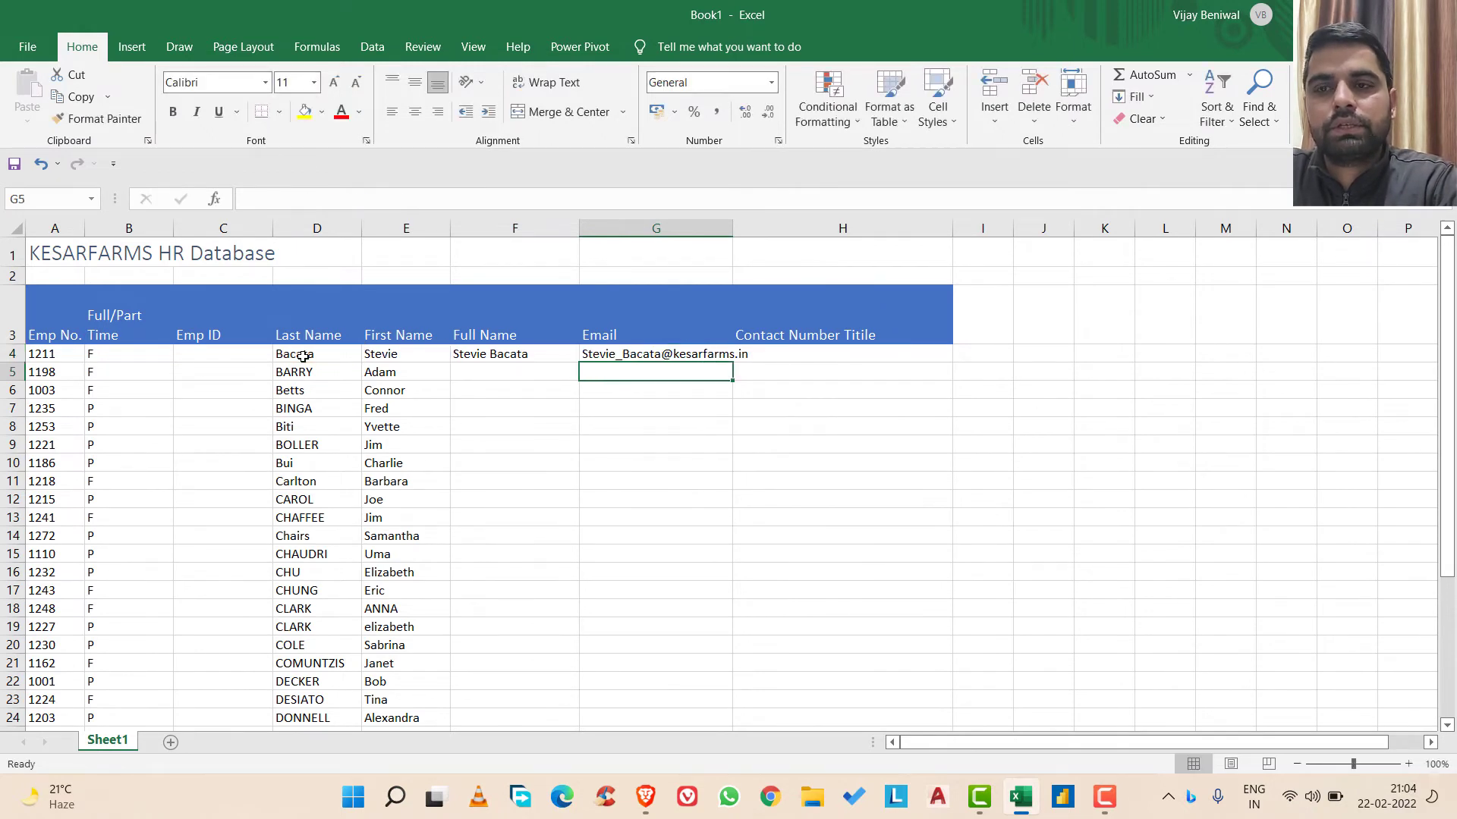
- Fill the =E4&" "&D4 formula from F4 down the Full Name column for all employees
{"action": "left_click", "coordinate": [663, 355]}
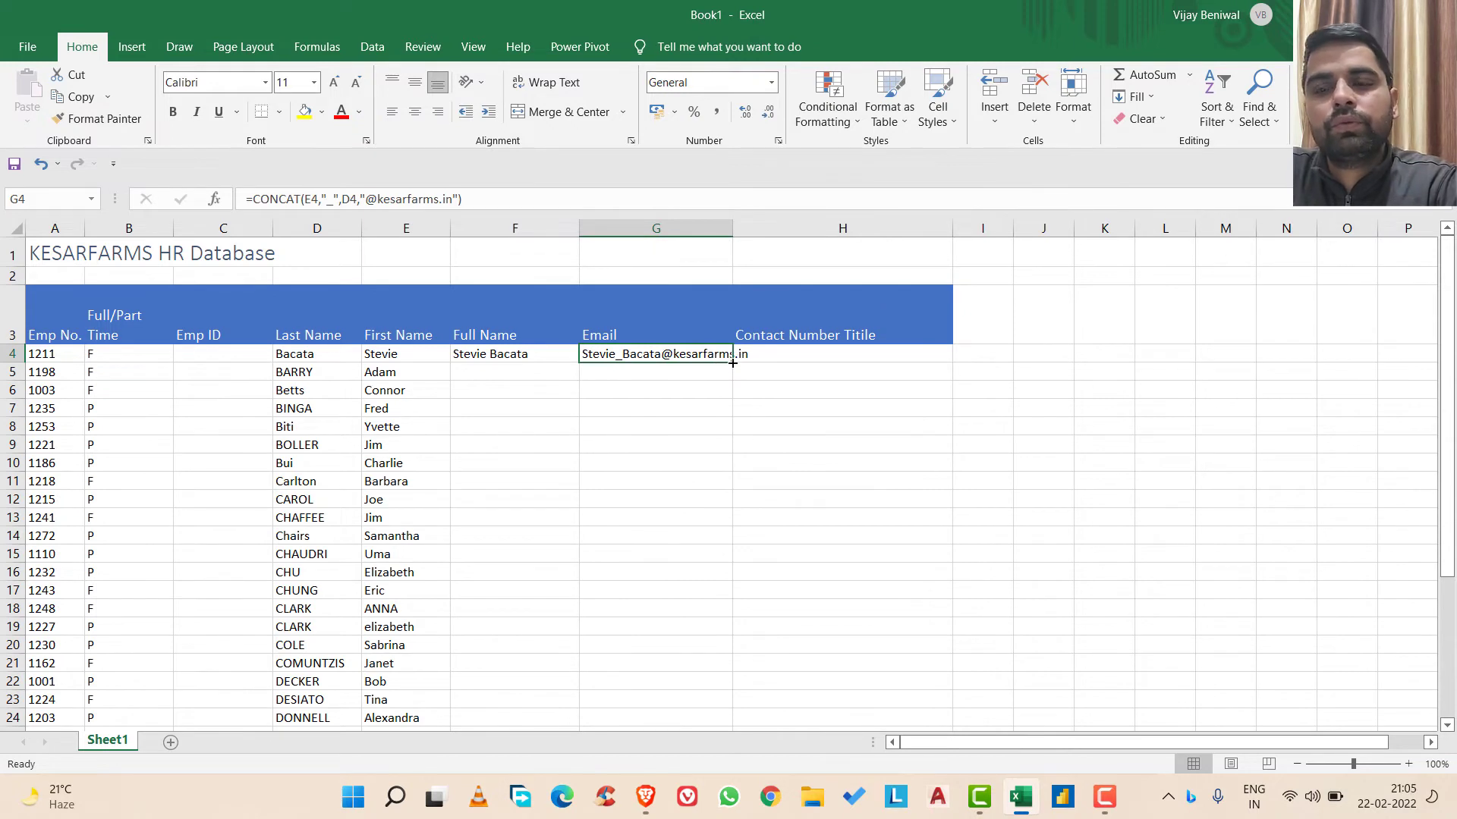
{"action": "left_click", "coordinate": [546, 355]}
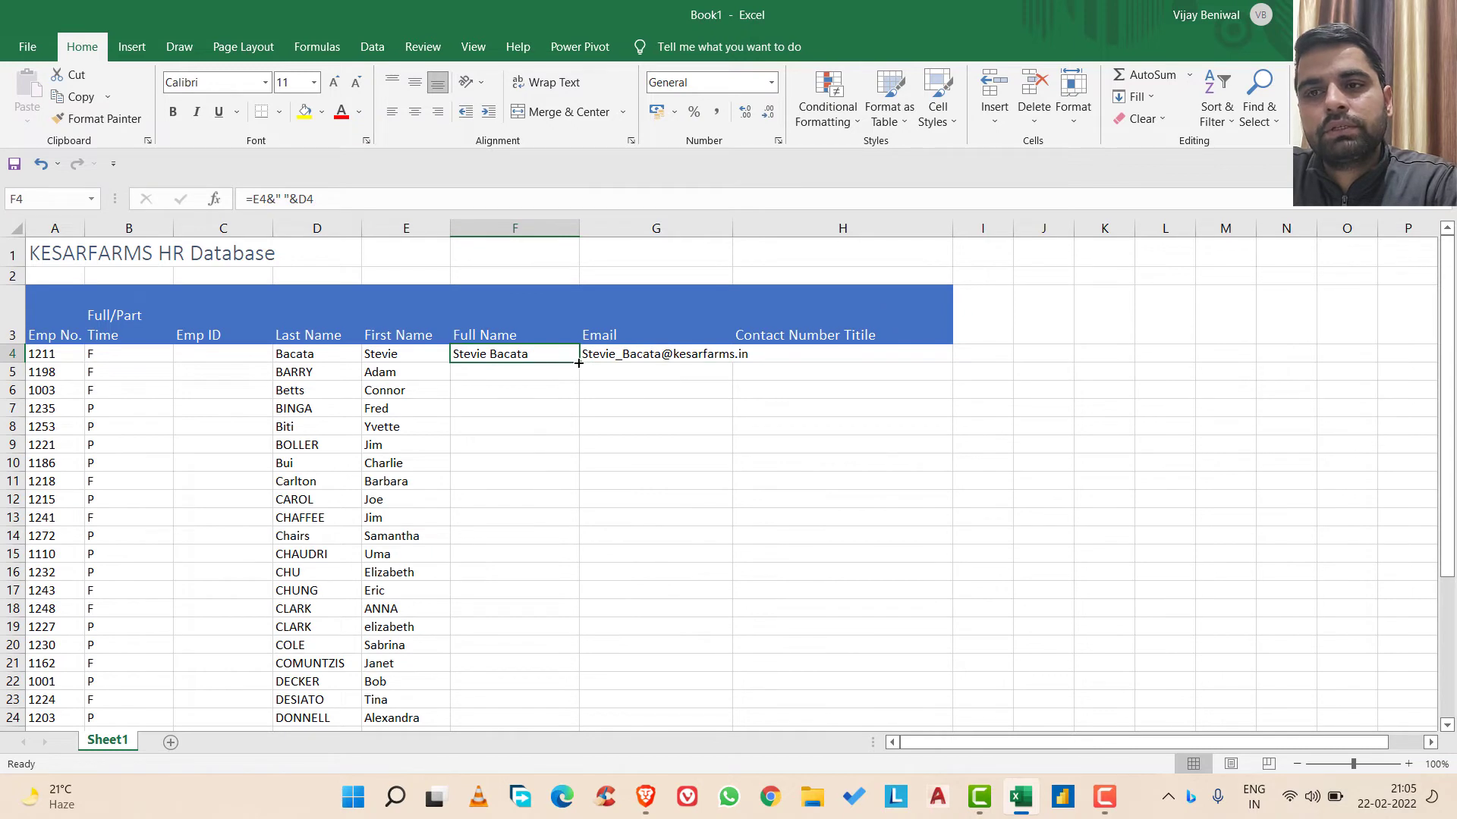
{"action": "double_click", "coordinate": [579, 362]}
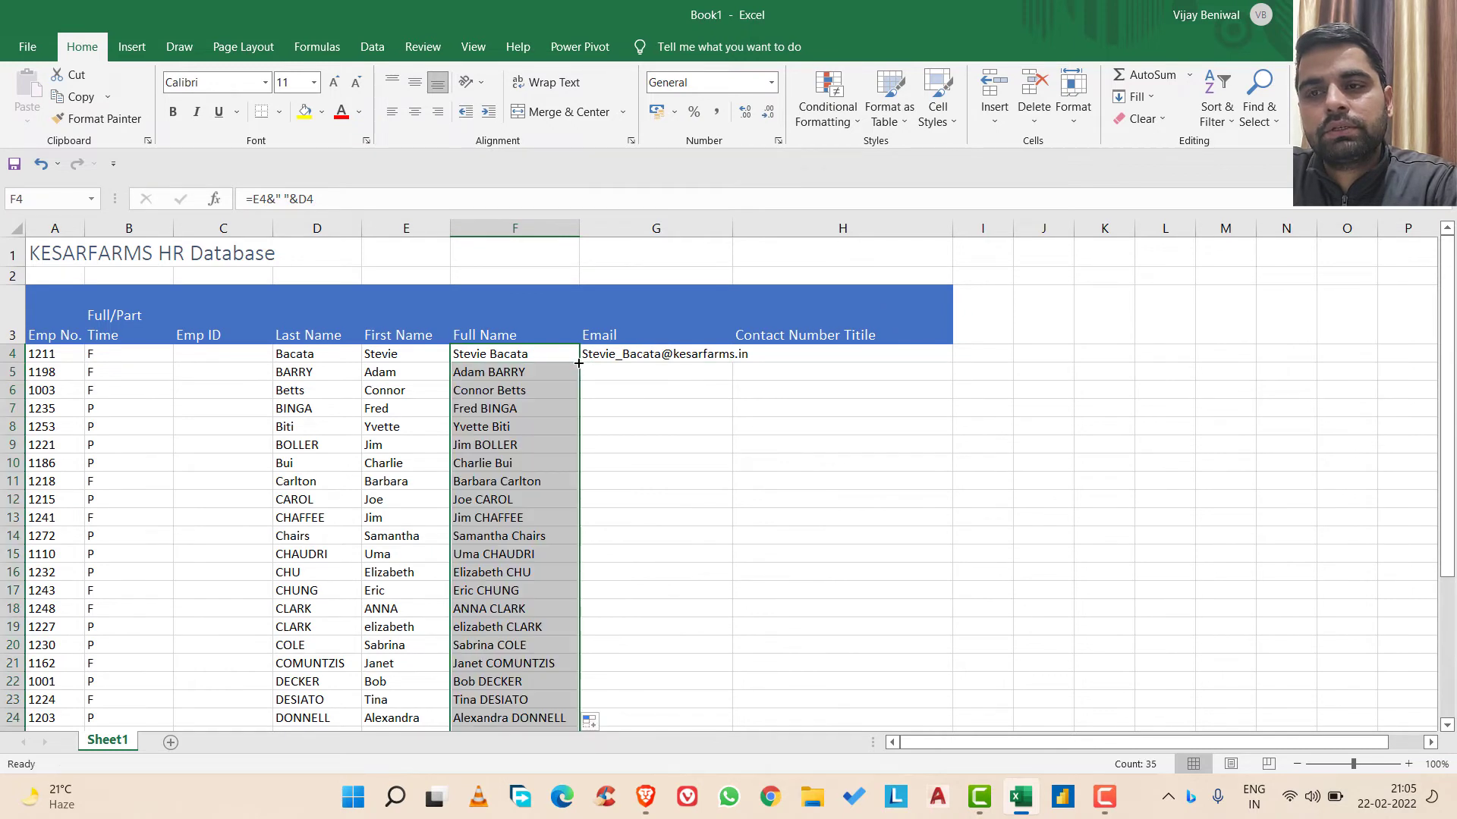
- Fill the CONCAT formula from G4 down the Email column and widen column G to fit the addresses
{"action": "left_click", "coordinate": [670, 357]}
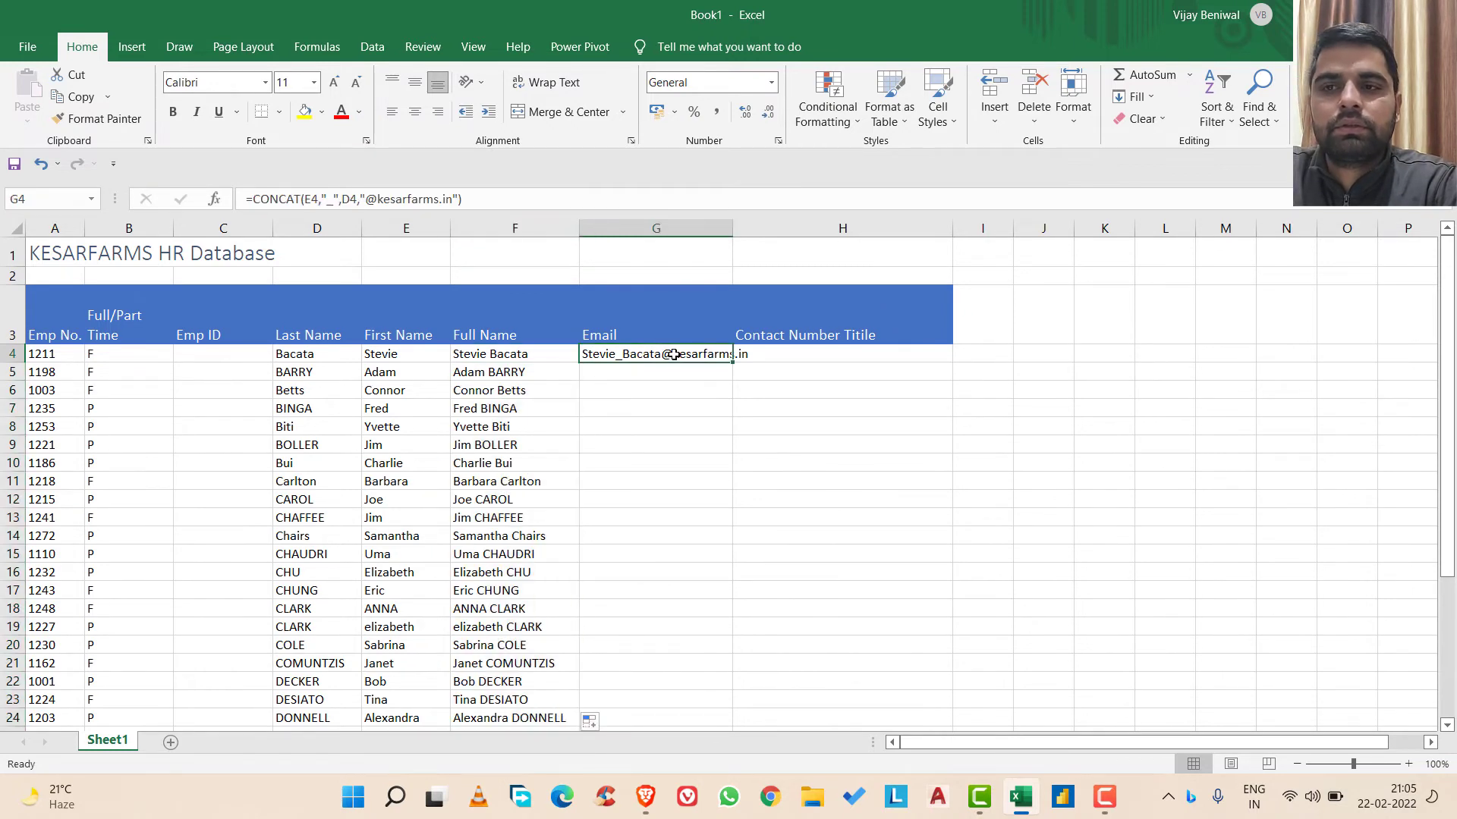
{"action": "double_click", "coordinate": [731, 362]}
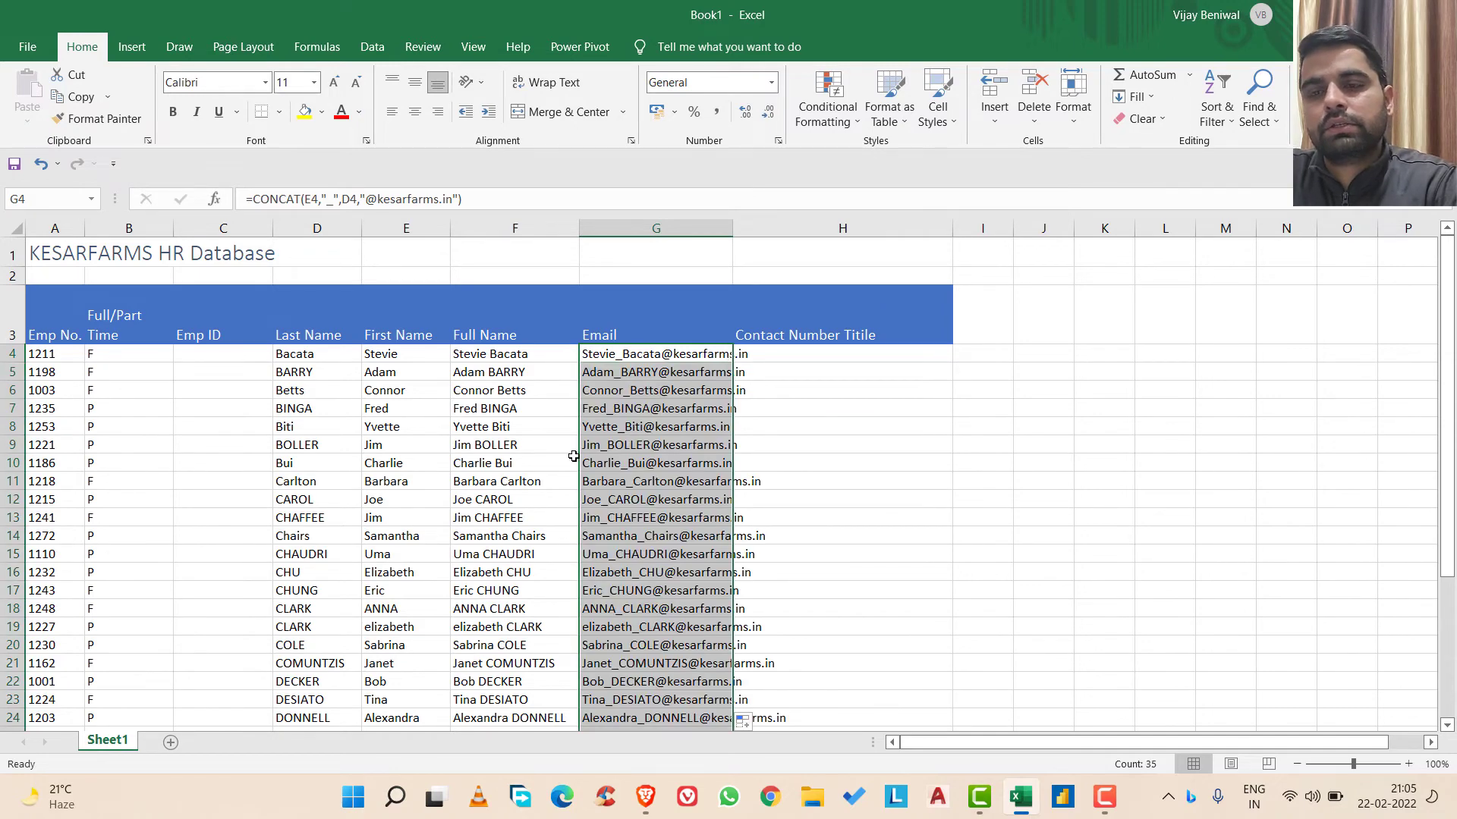
{"action": "left_click_drag", "start_coordinate": [730, 227], "coordinate": [773, 233]}
{"action": "left_click_drag", "start_coordinate": [796, 230], "coordinate": [800, 229]}
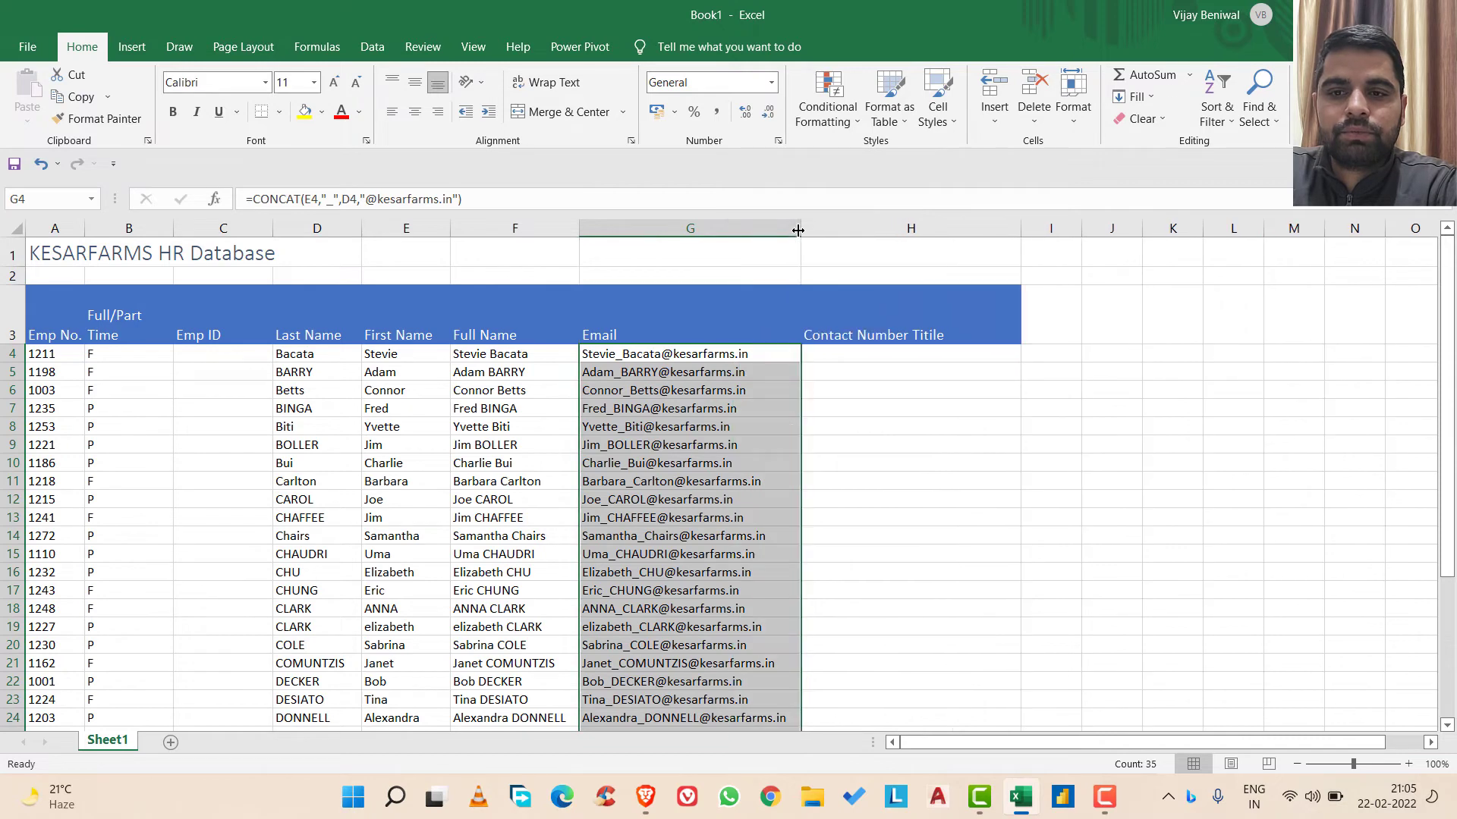
{"action": "left_click", "coordinate": [512, 364]}
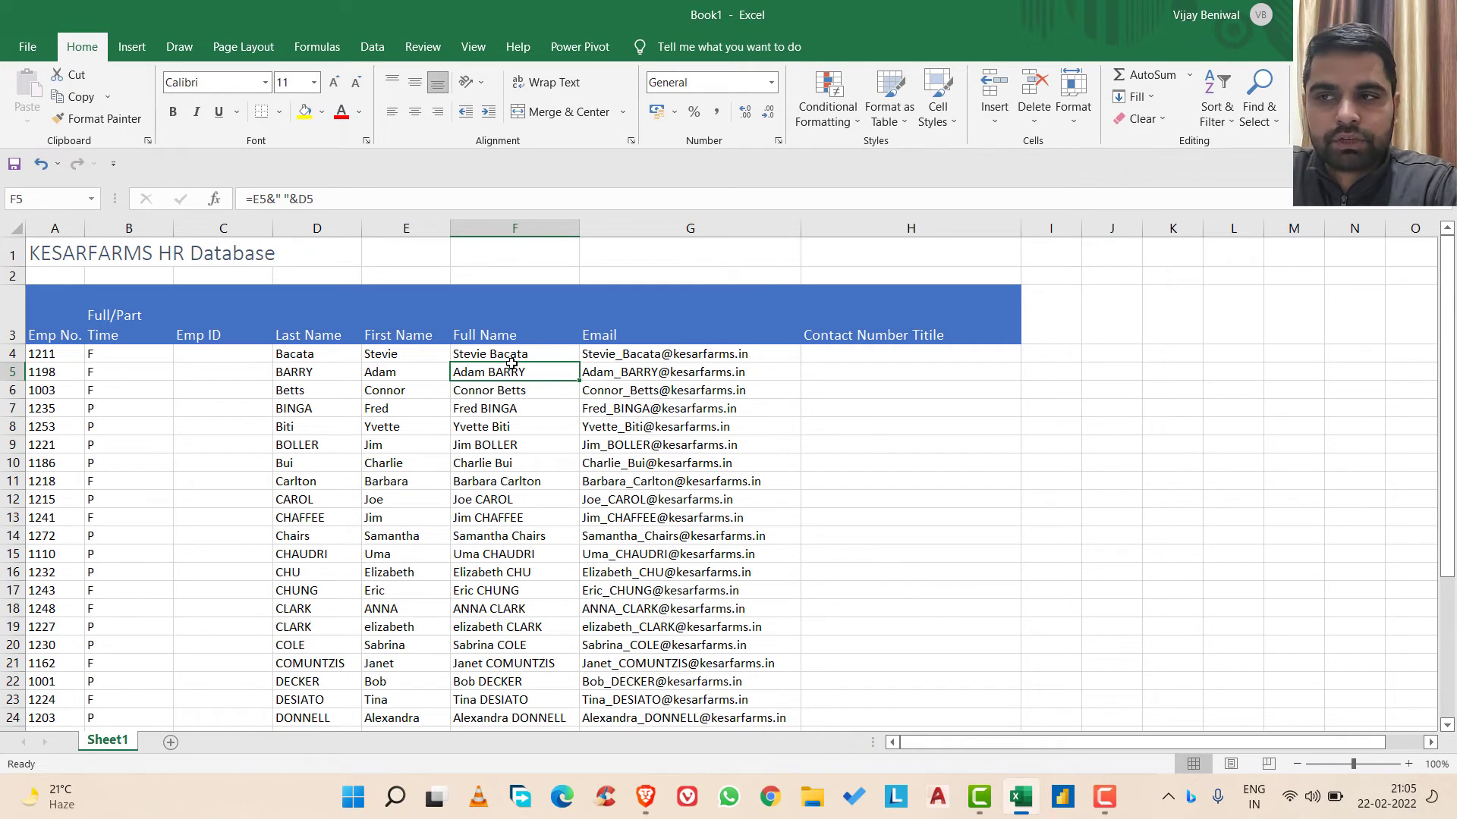
- Enter =CONCAT(B4,"-",A4) in cell C4 and fill it down the Emp ID column for all employees
{"action": "left_click", "coordinate": [222, 360]}
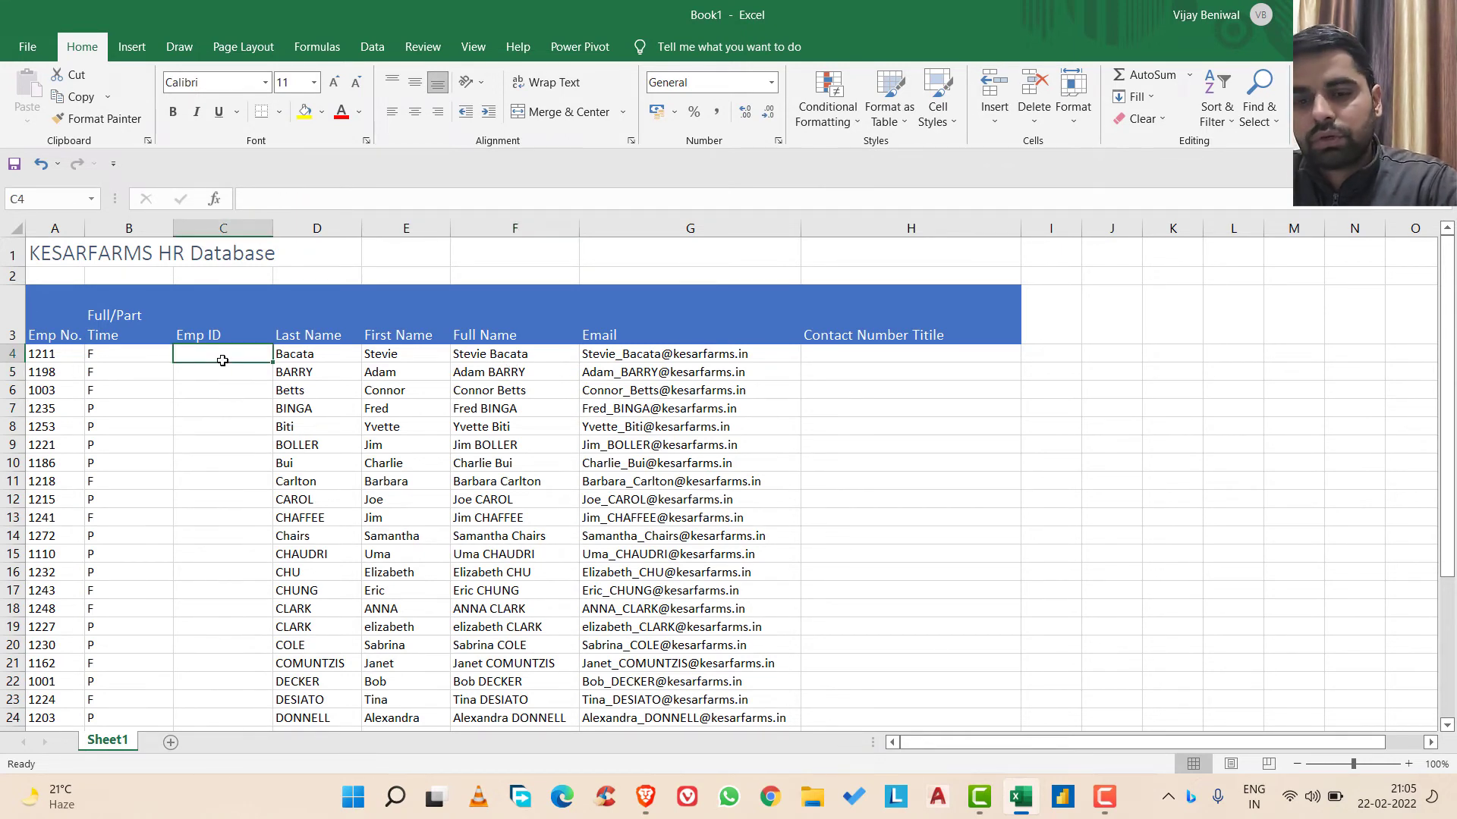
{"action": "type", "text": "=concat"}
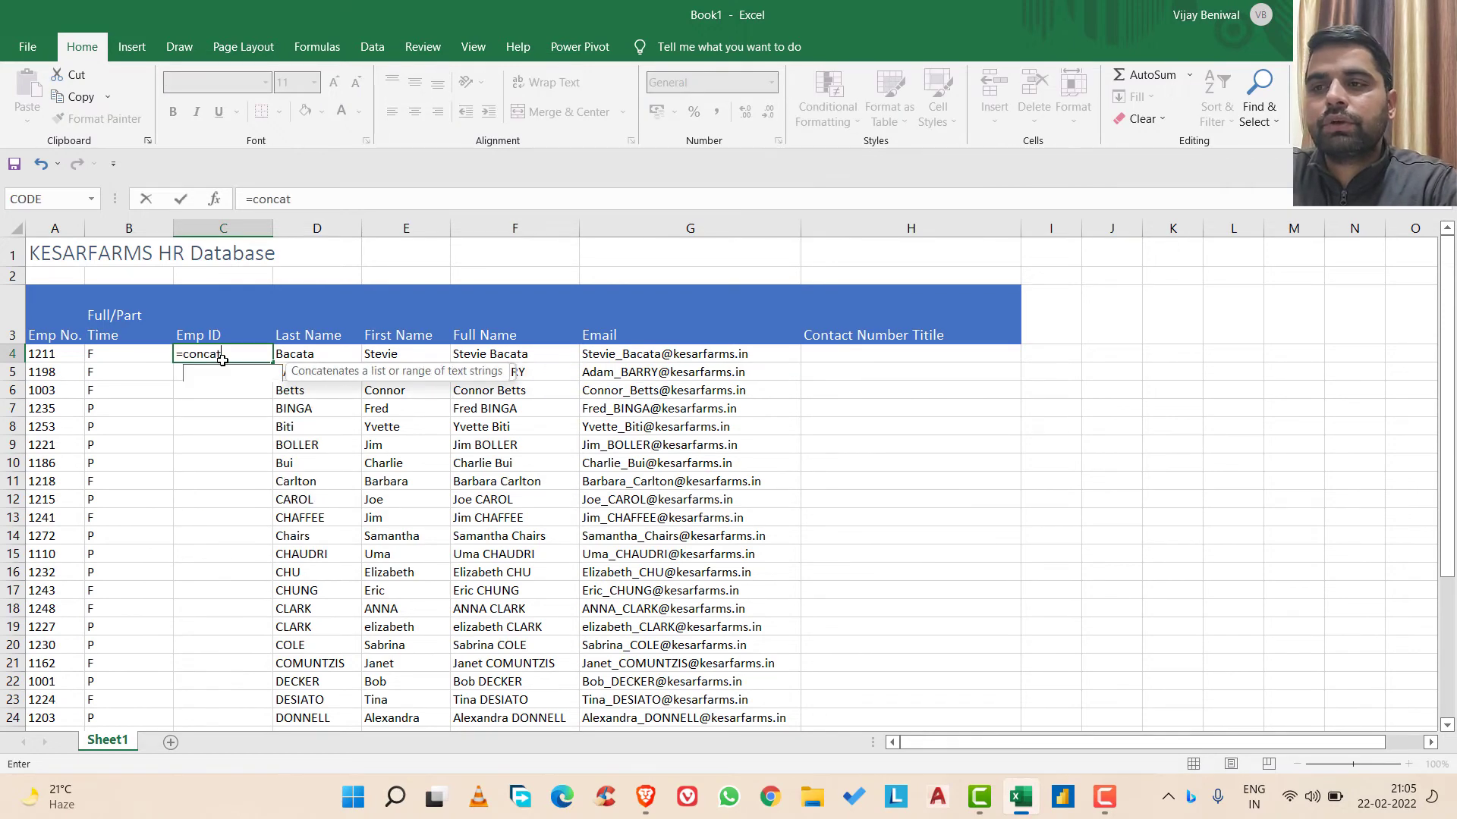
{"action": "key", "text": "Tab"}
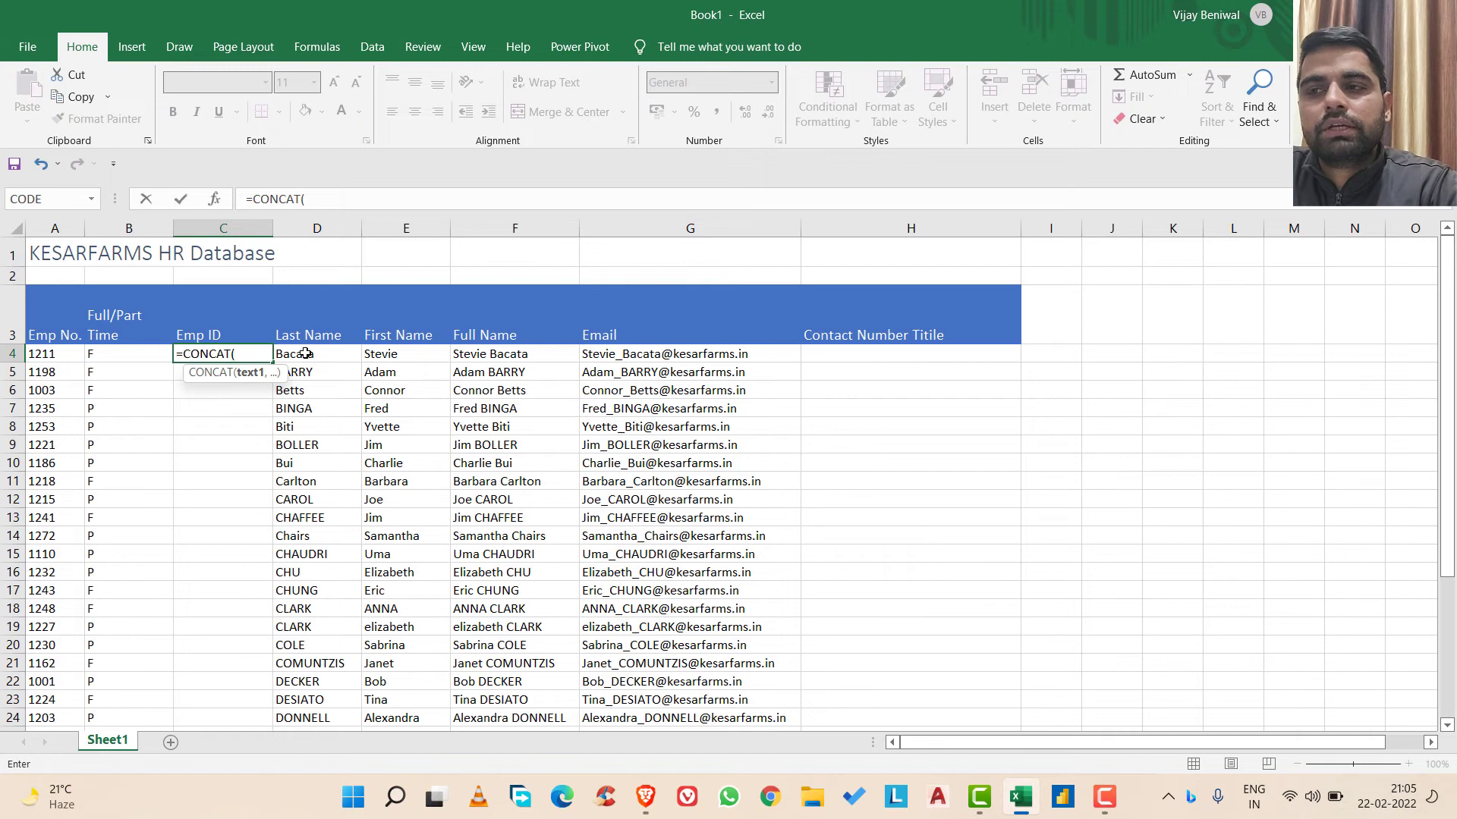
{"action": "left_click", "coordinate": [133, 358]}
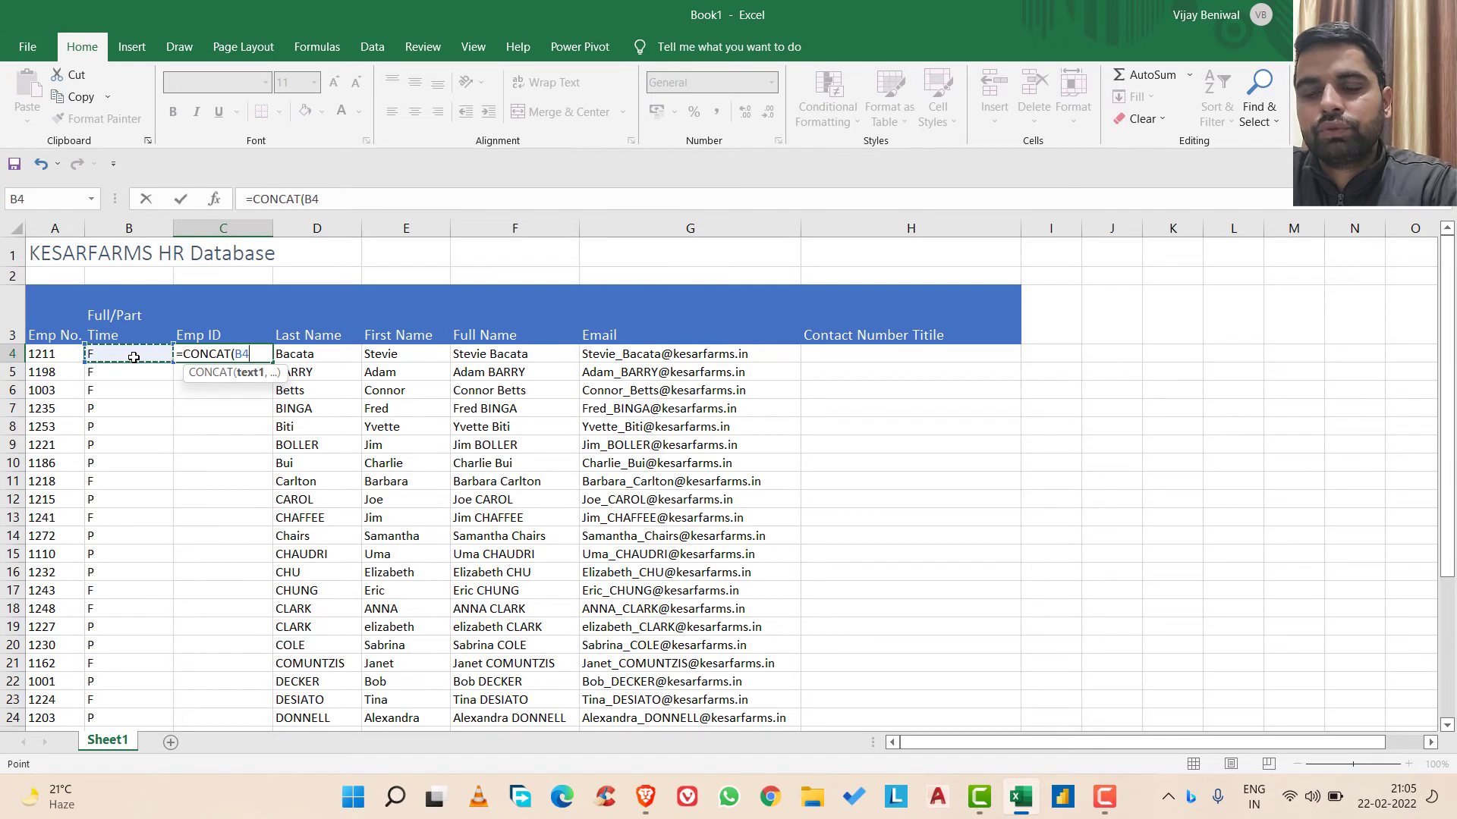
{"action": "type", "text": ","}
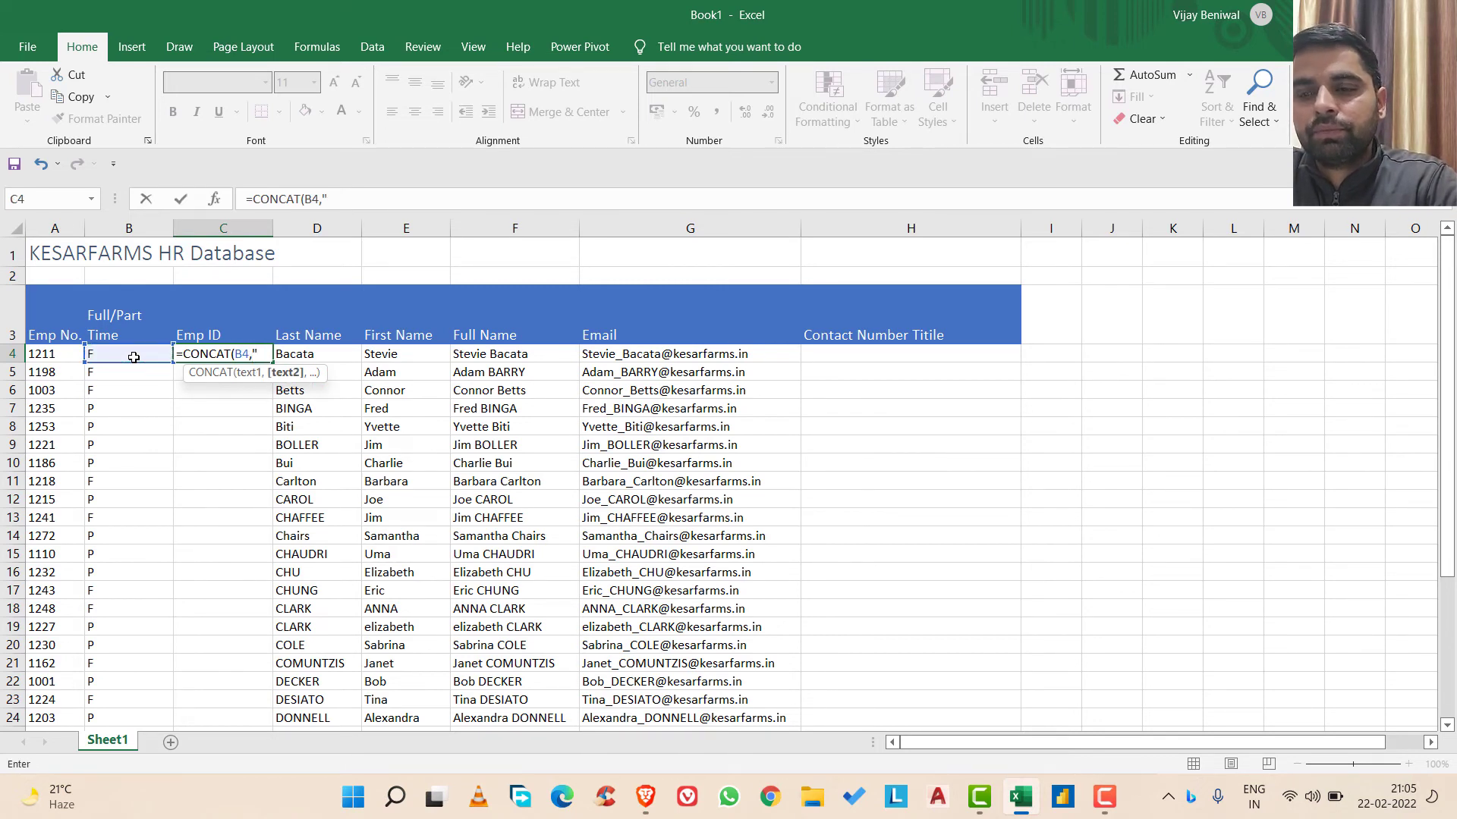
{"action": "type", "text": "\"-"}
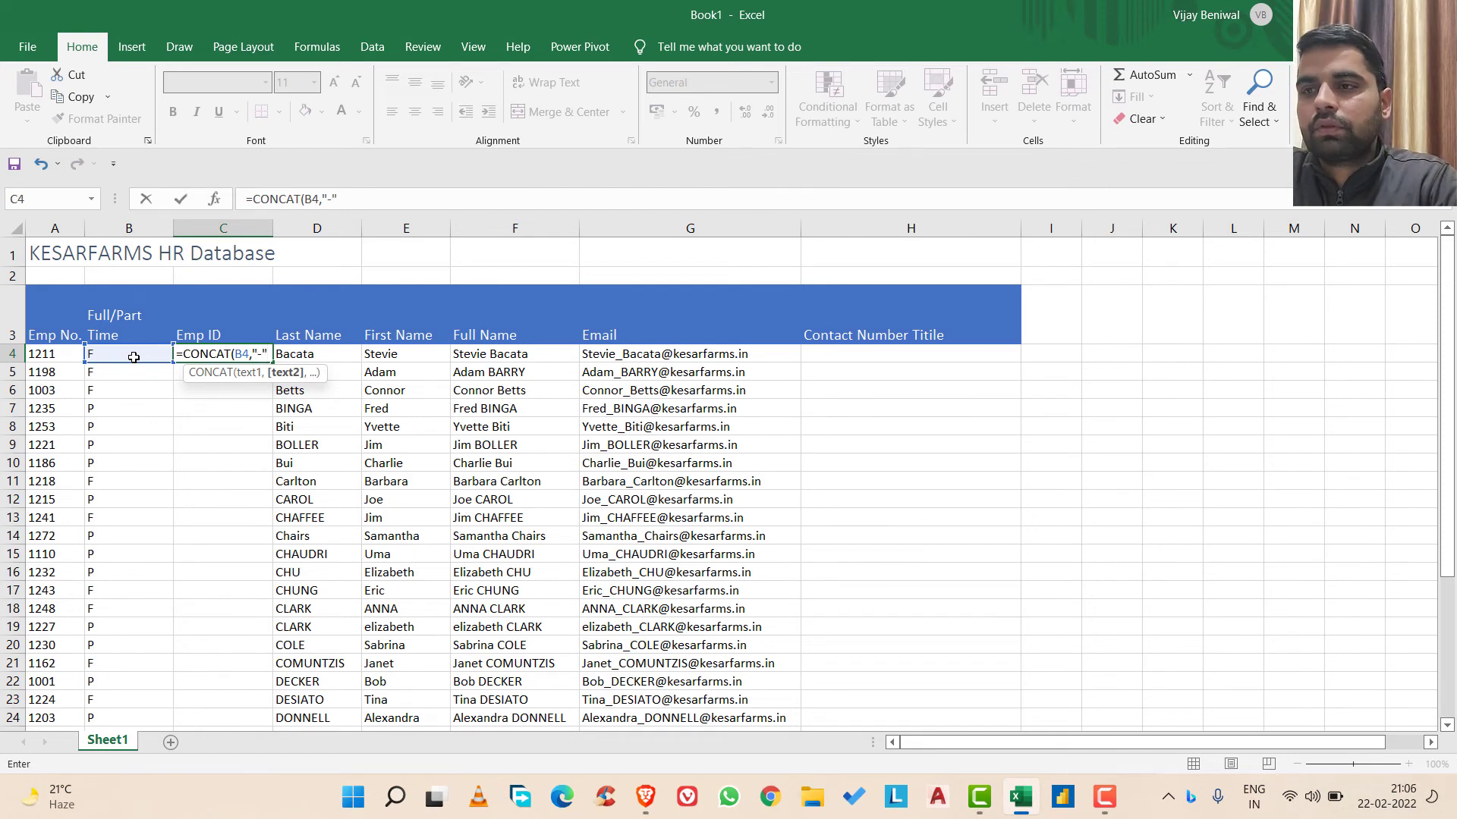
{"action": "type", "text": "\","}
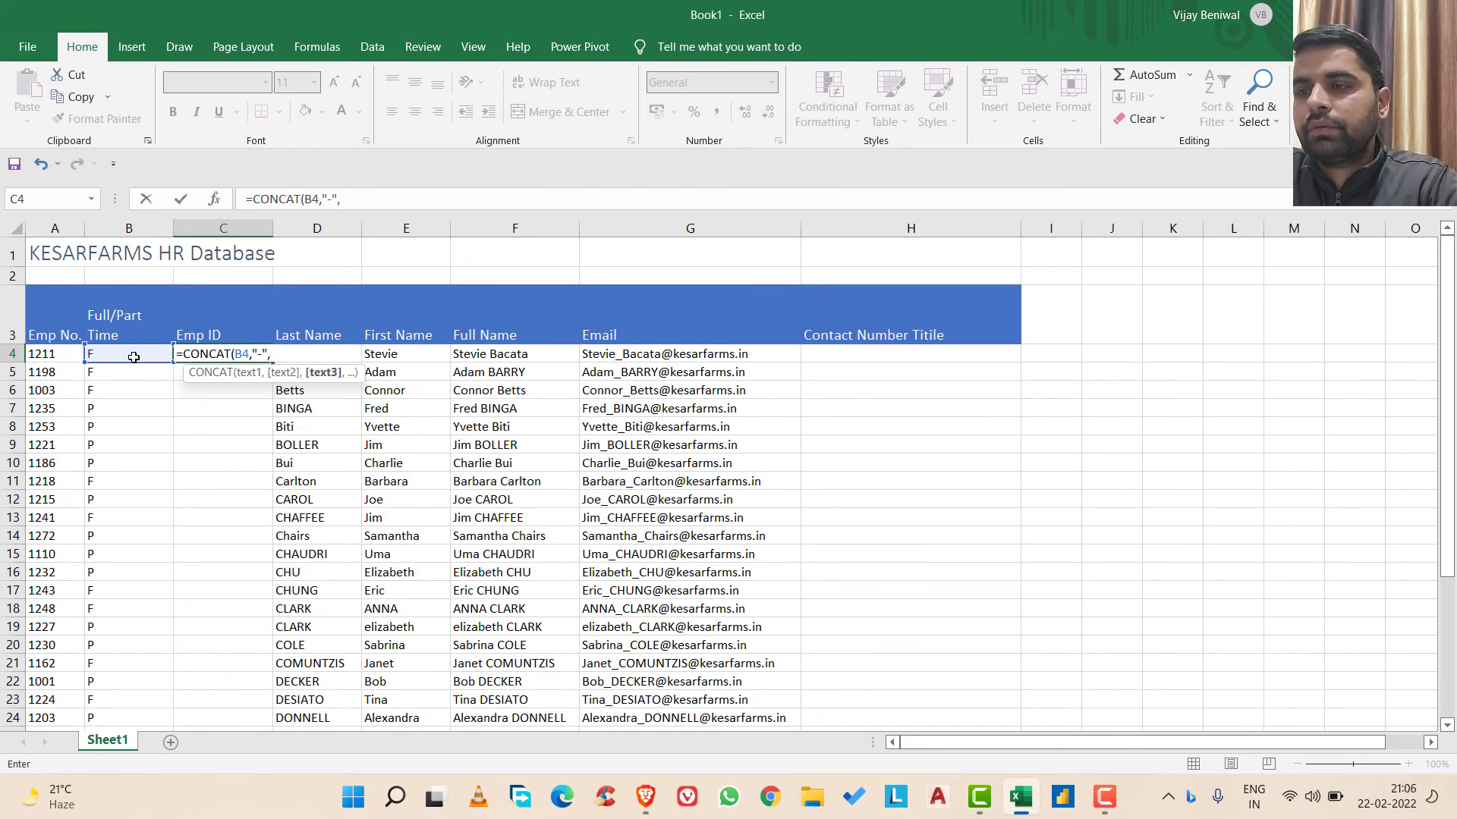
{"action": "left_click", "coordinate": [50, 355]}
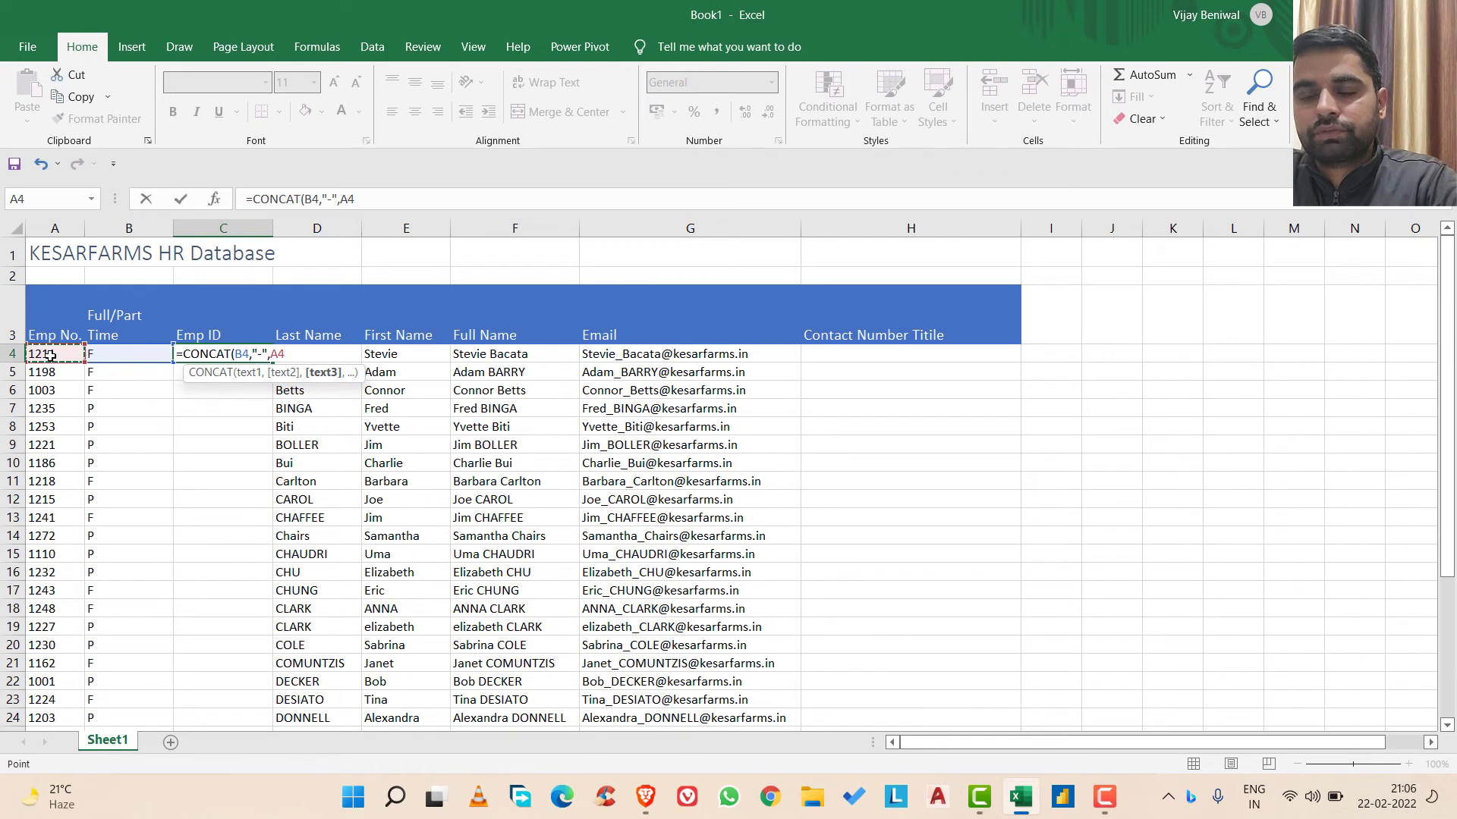
{"action": "type", "text": ")"}
{"action": "key", "text": "Return"}
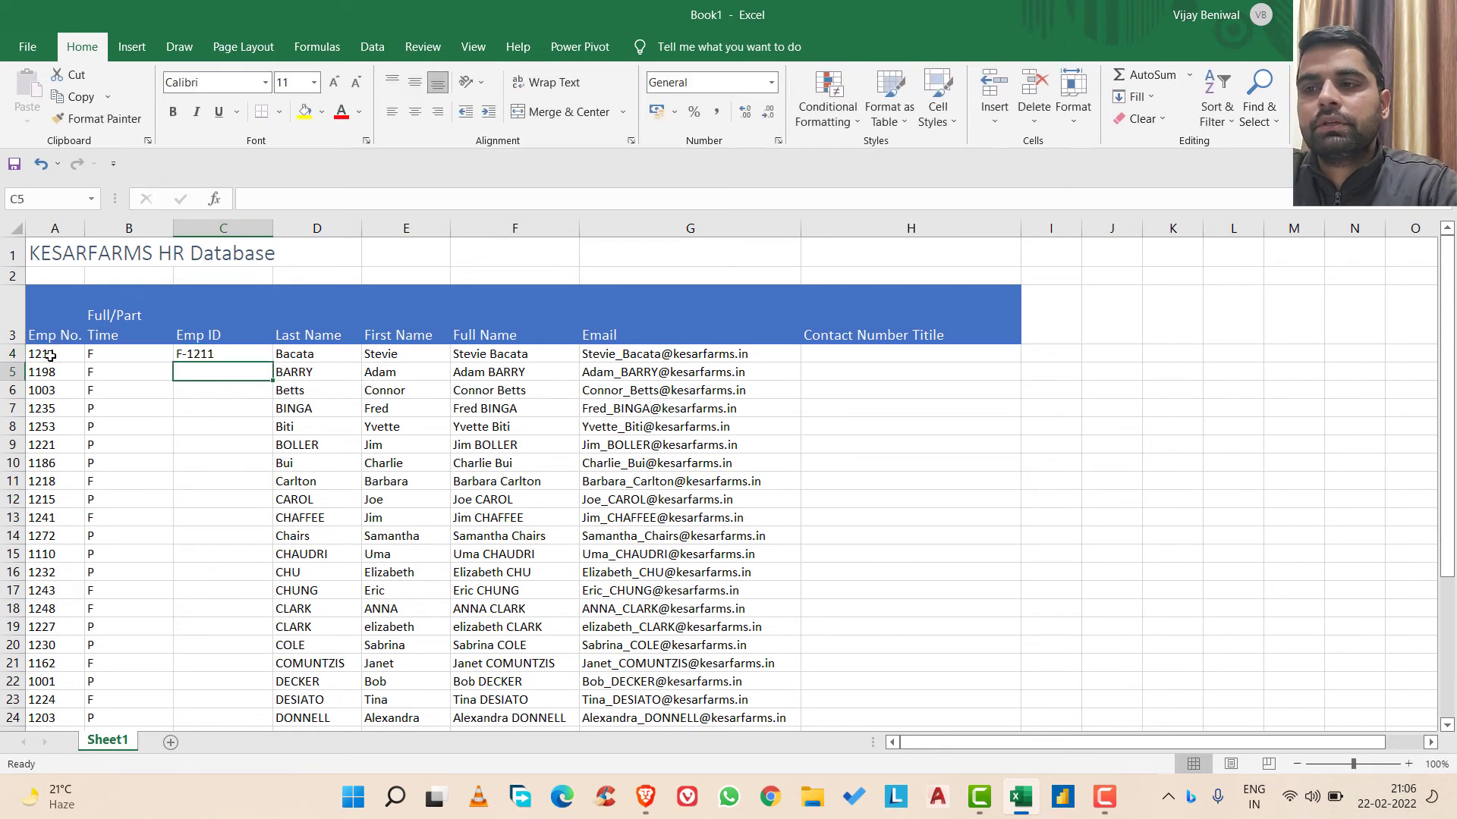
{"action": "left_click", "coordinate": [231, 353]}
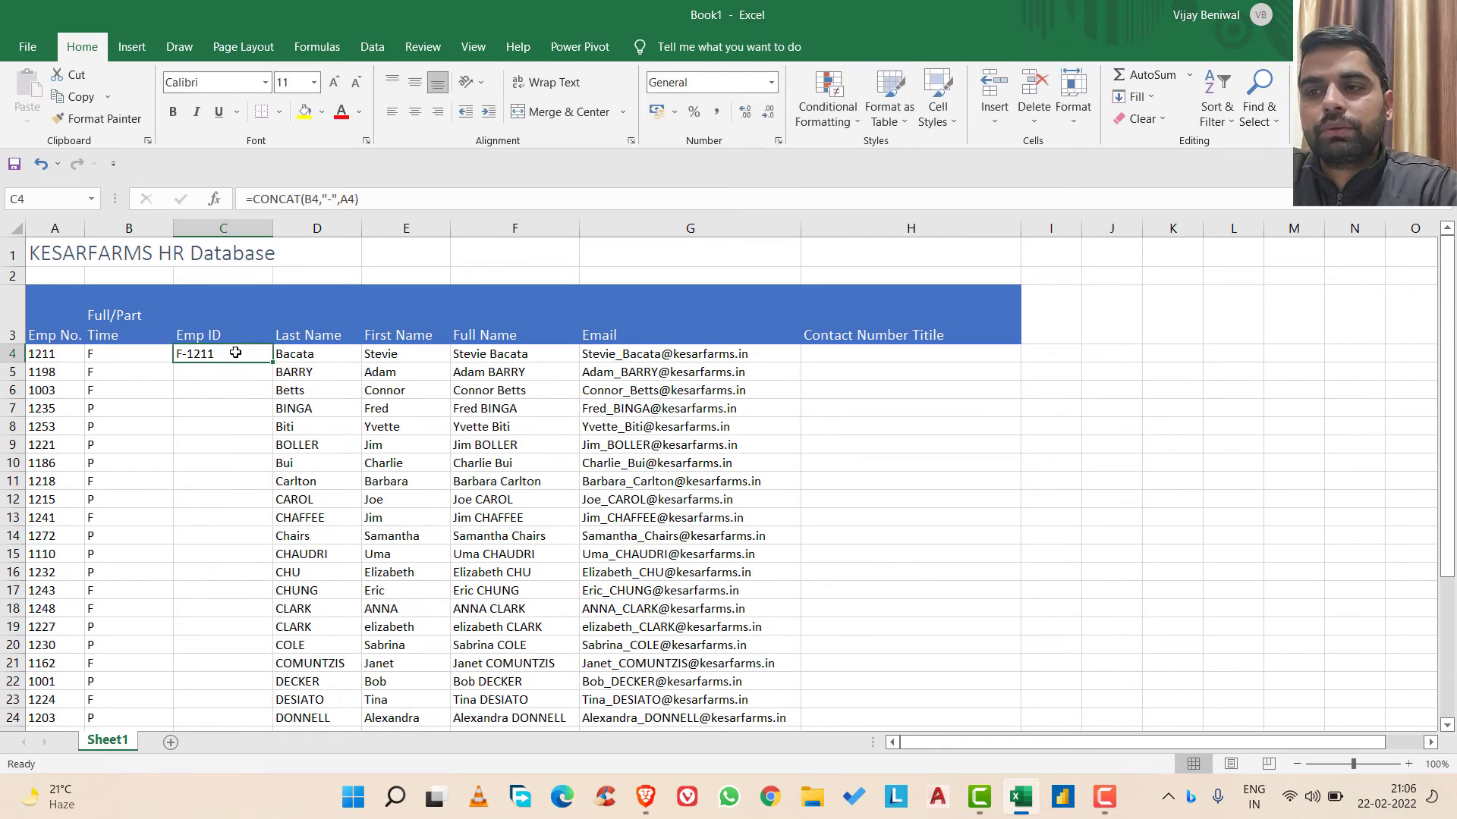
{"action": "double_click", "coordinate": [271, 364]}
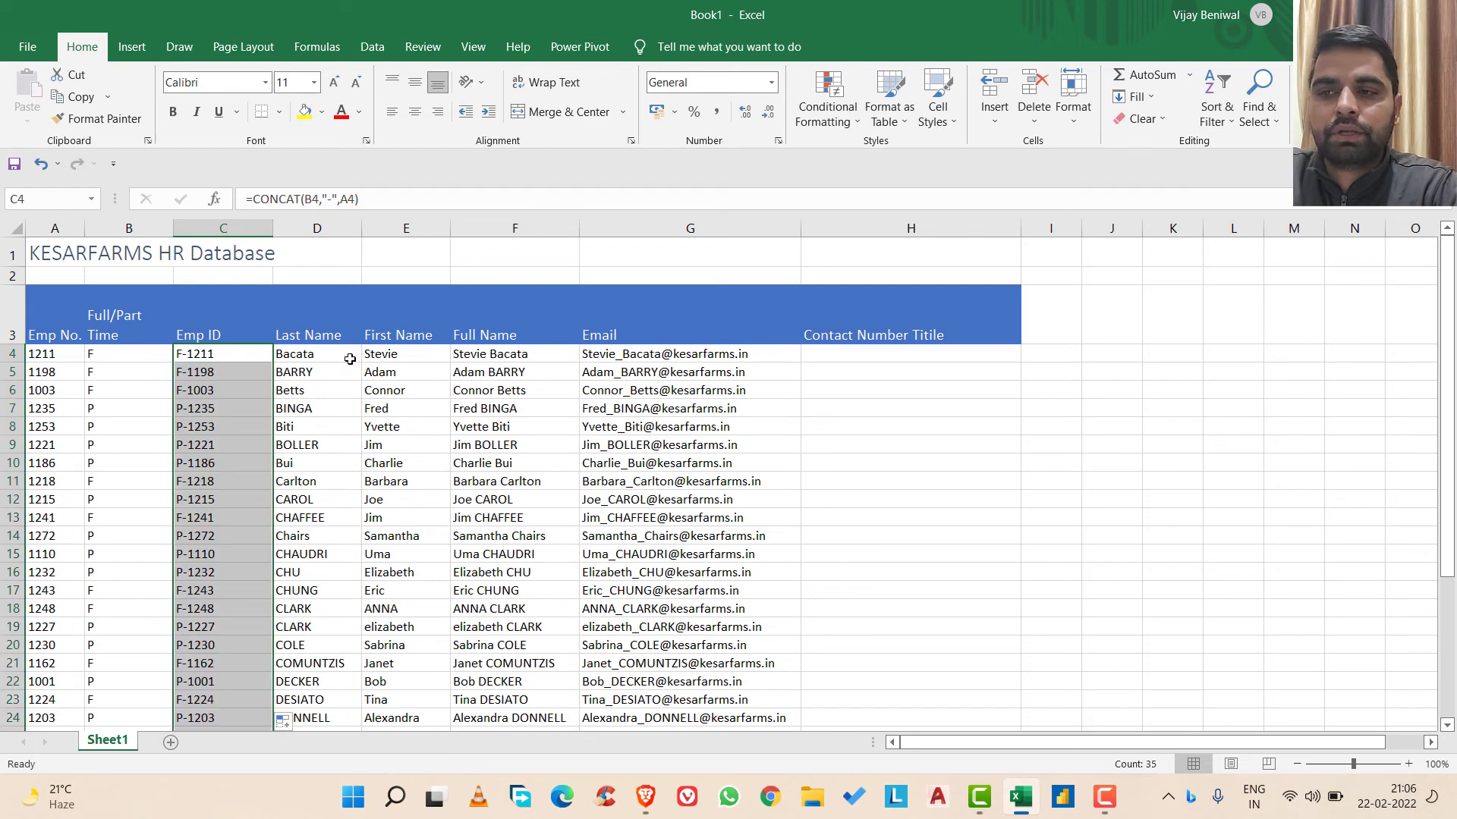
- Enter =CONCAT(C4,"_",F4) in cell H4 to join the Emp ID and Full Name with an underscore
{"action": "left_click", "coordinate": [899, 351]}
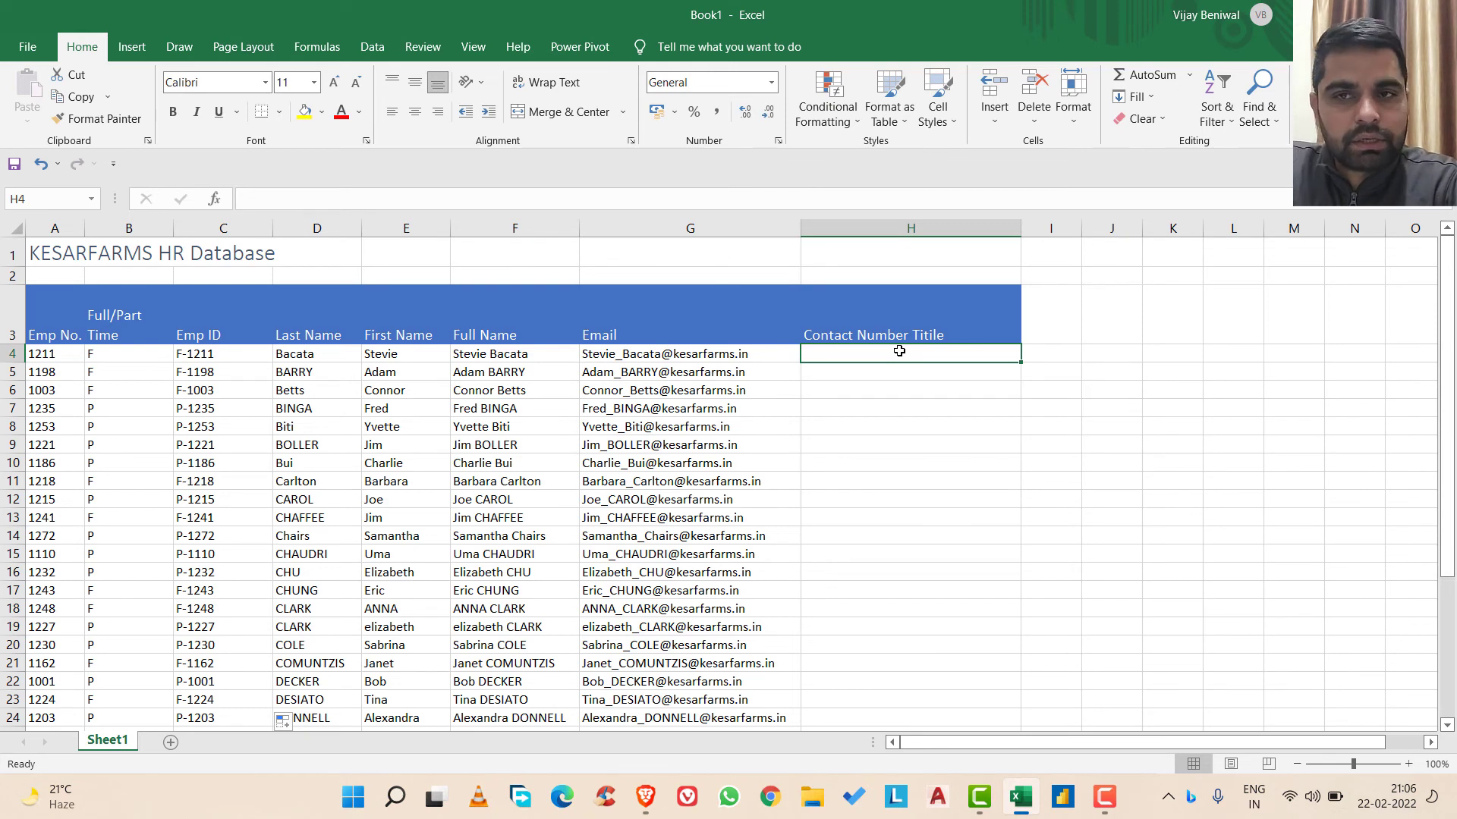
{"action": "type", "text": "="}
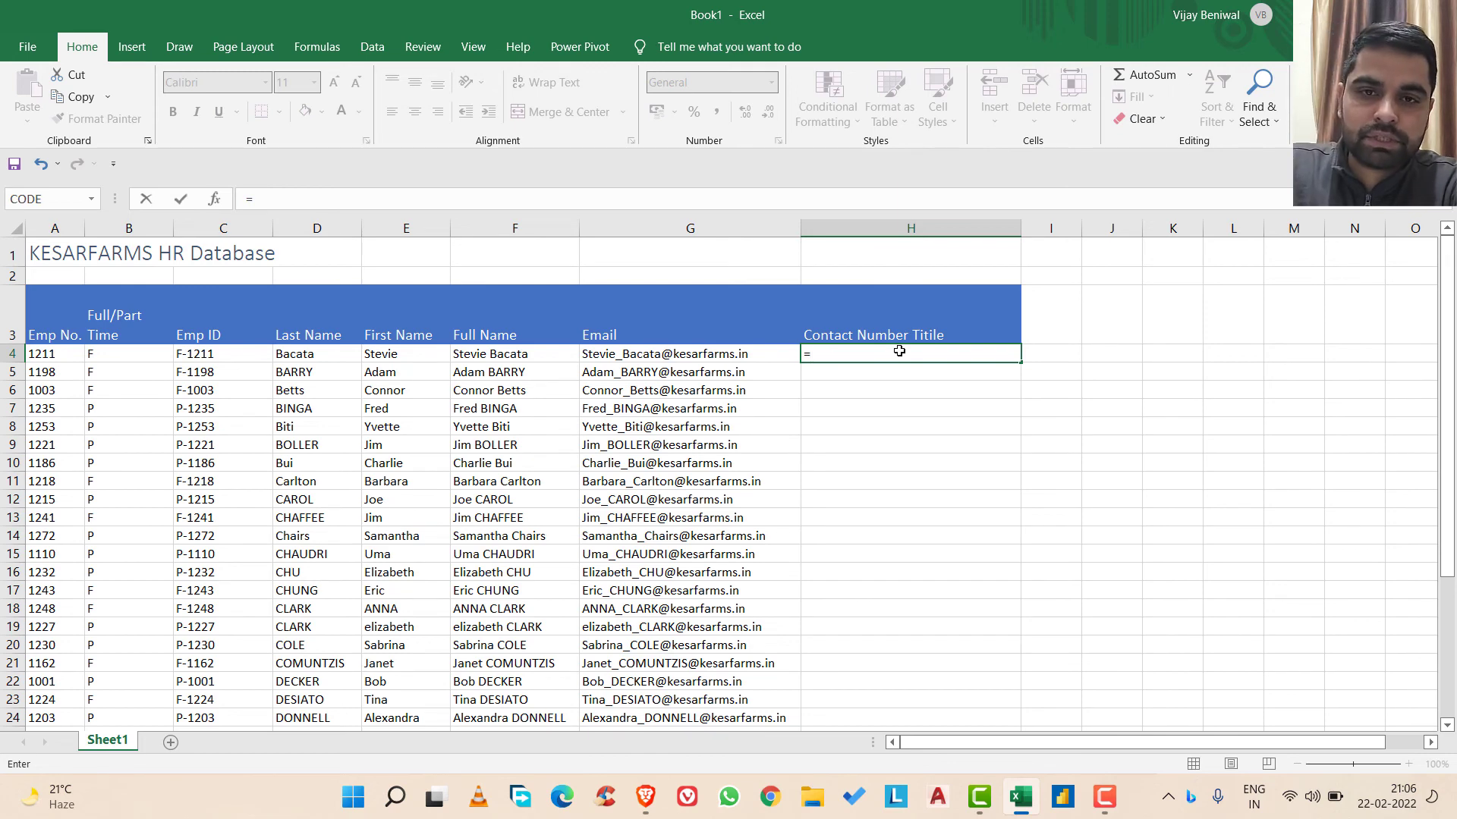
{"action": "type", "text": "conc"}
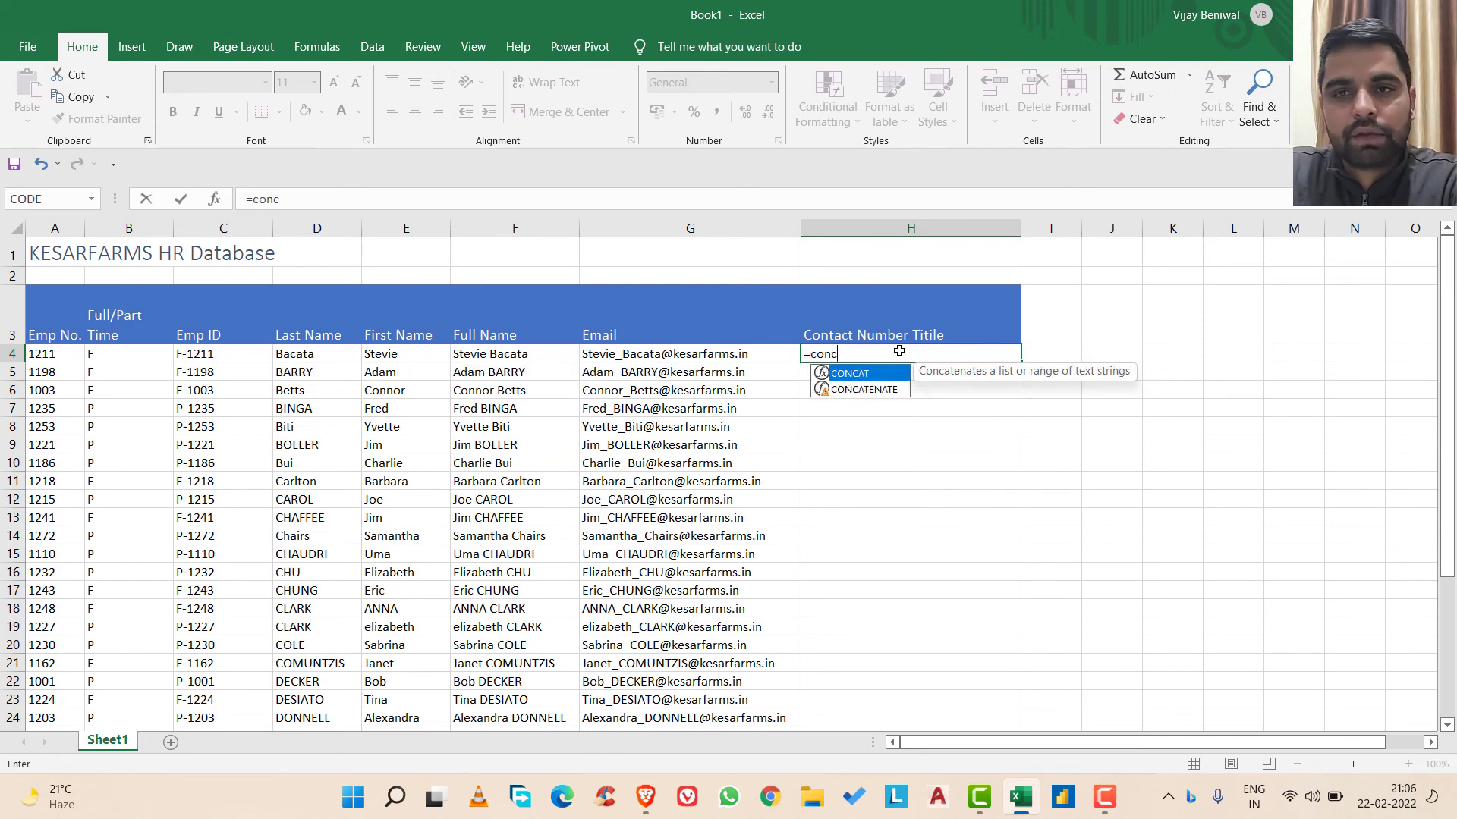
{"action": "key", "text": "Tab"}
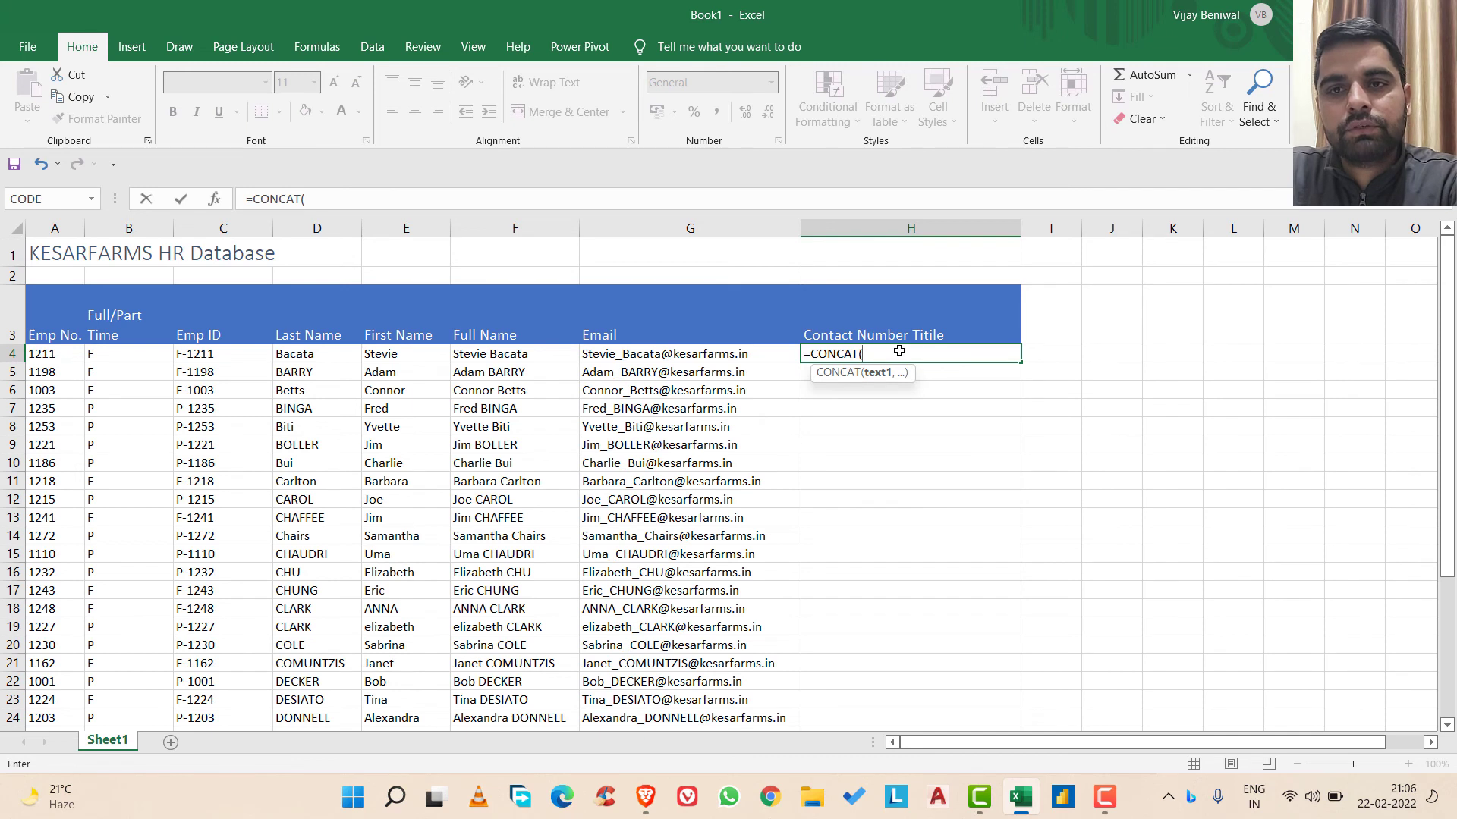
{"action": "left_click", "coordinate": [204, 355]}
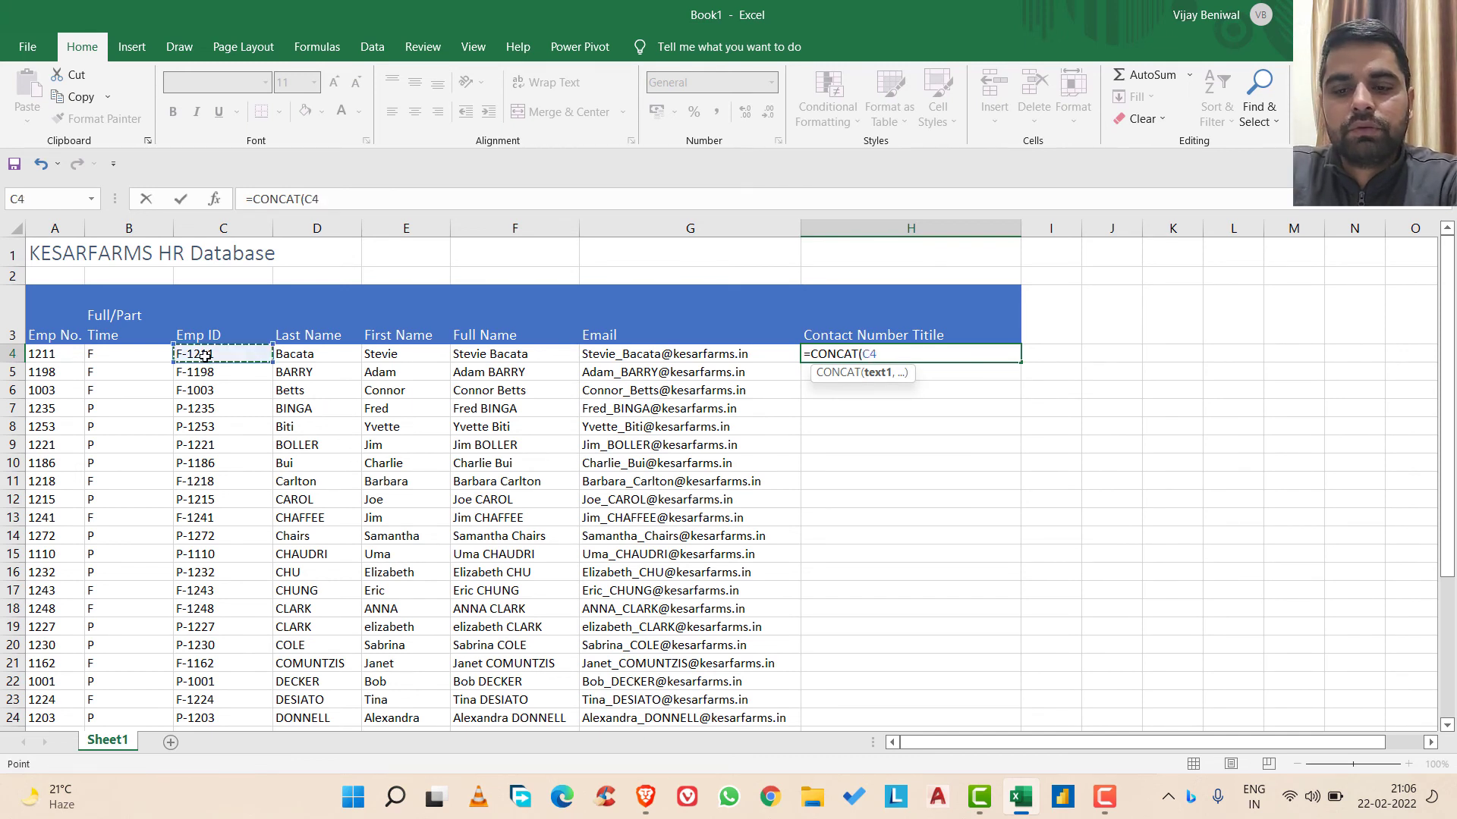
{"action": "type", "text": ","}
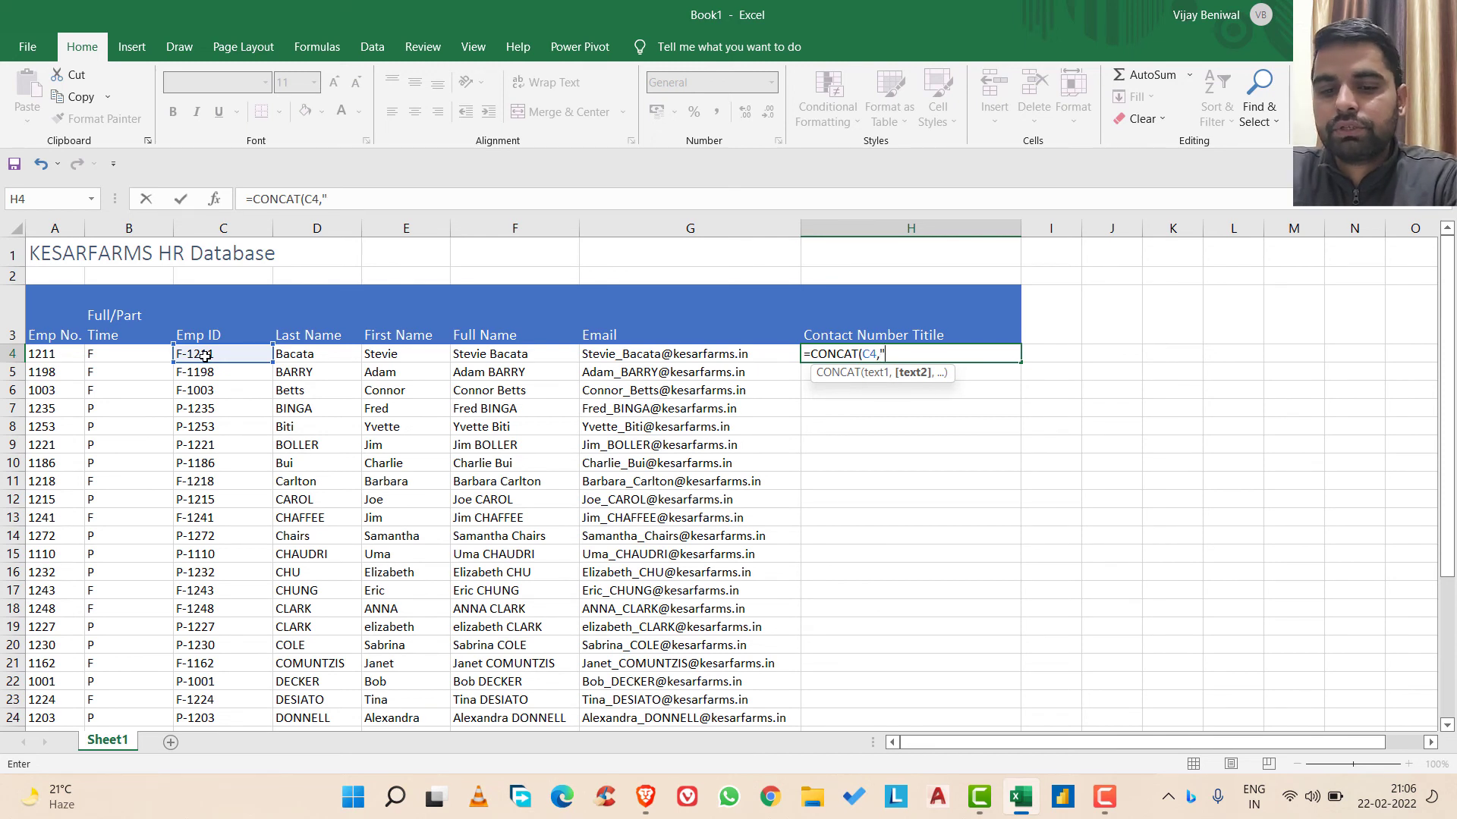
{"action": "type", "text": "\"_\""}
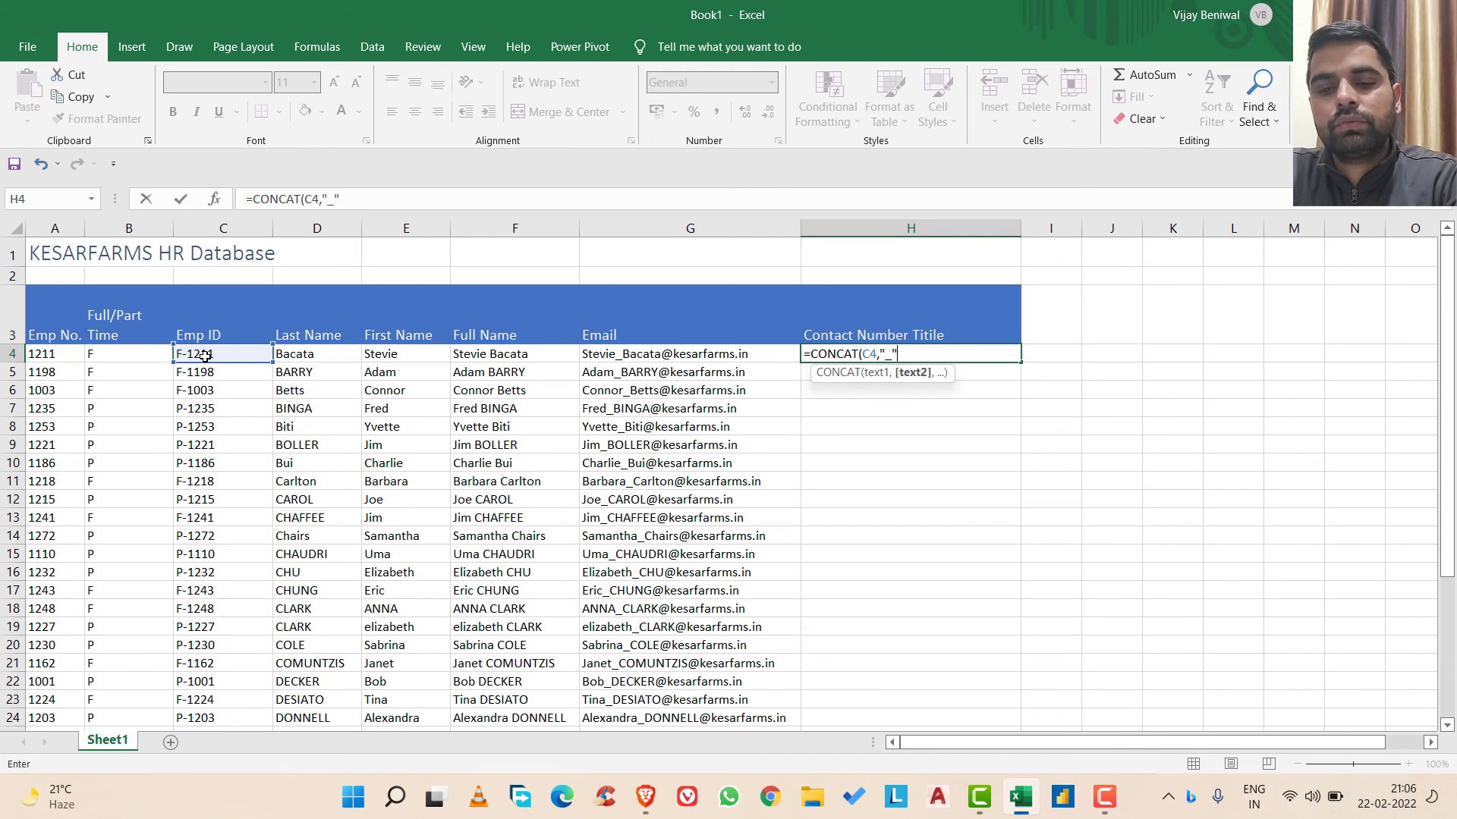
{"action": "type", "text": ","}
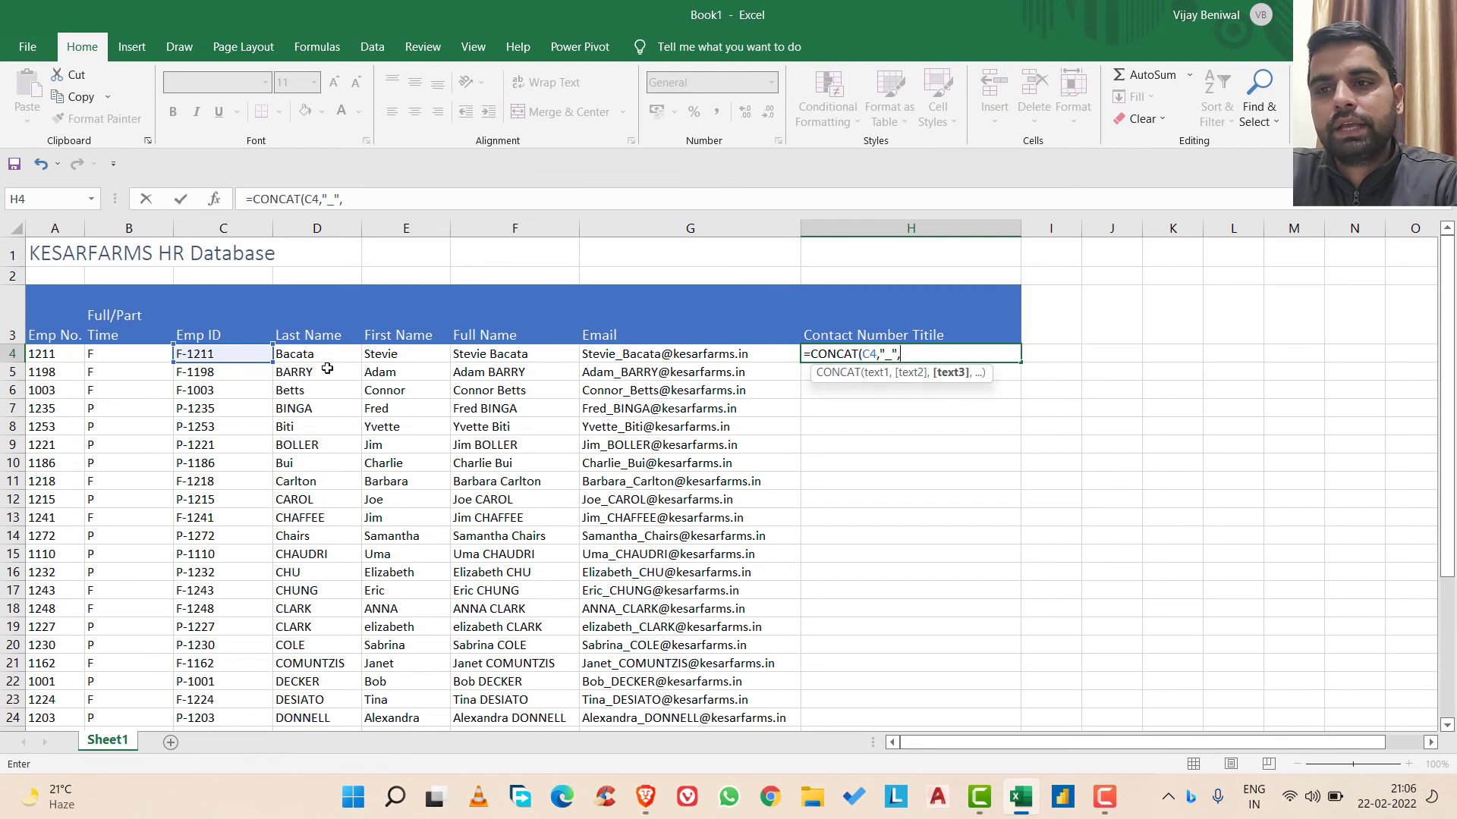
{"action": "left_click", "coordinate": [490, 354]}
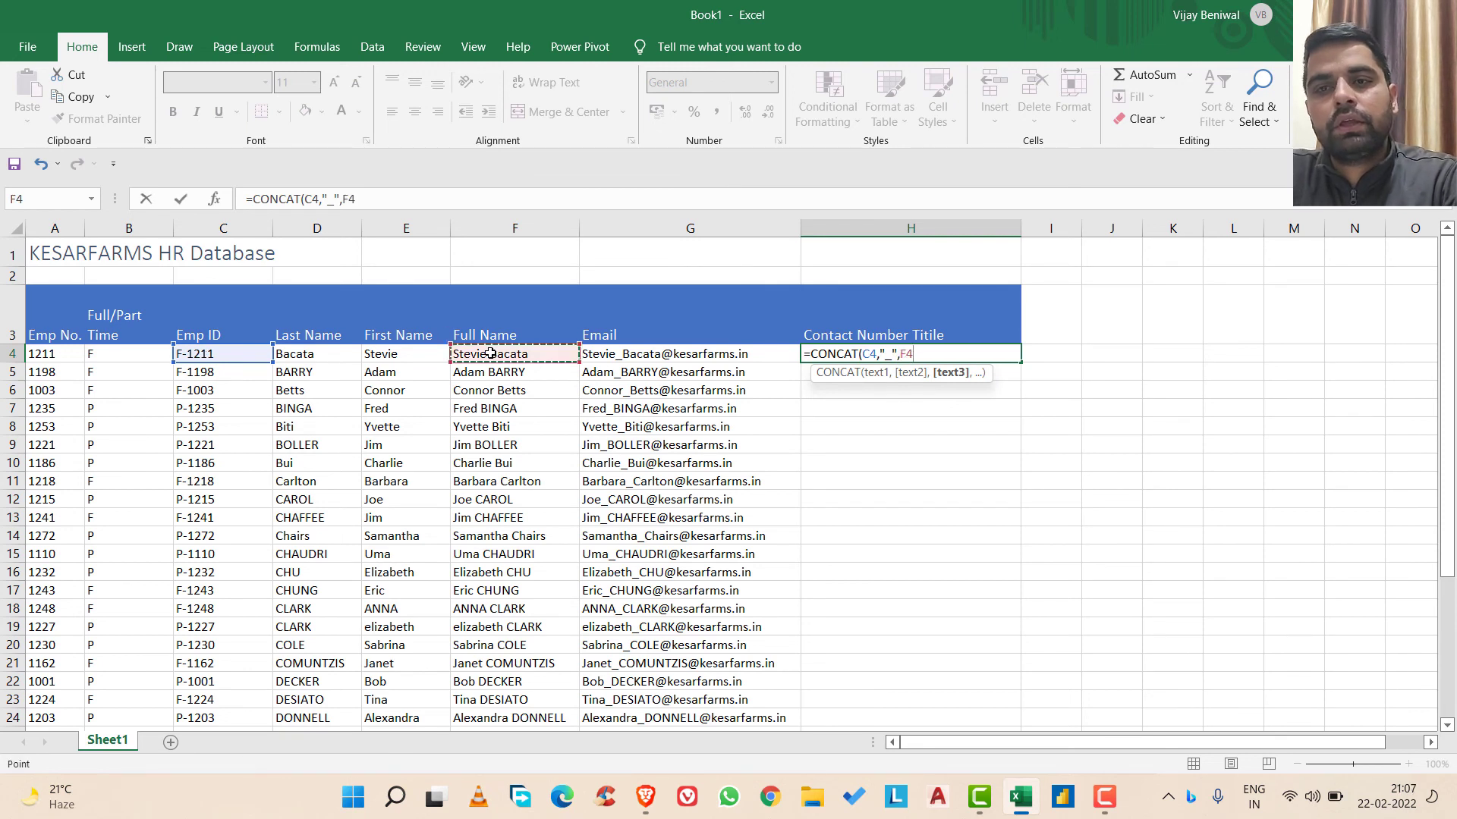
{"action": "type", "text": ")"}
{"action": "key", "text": "Return"}
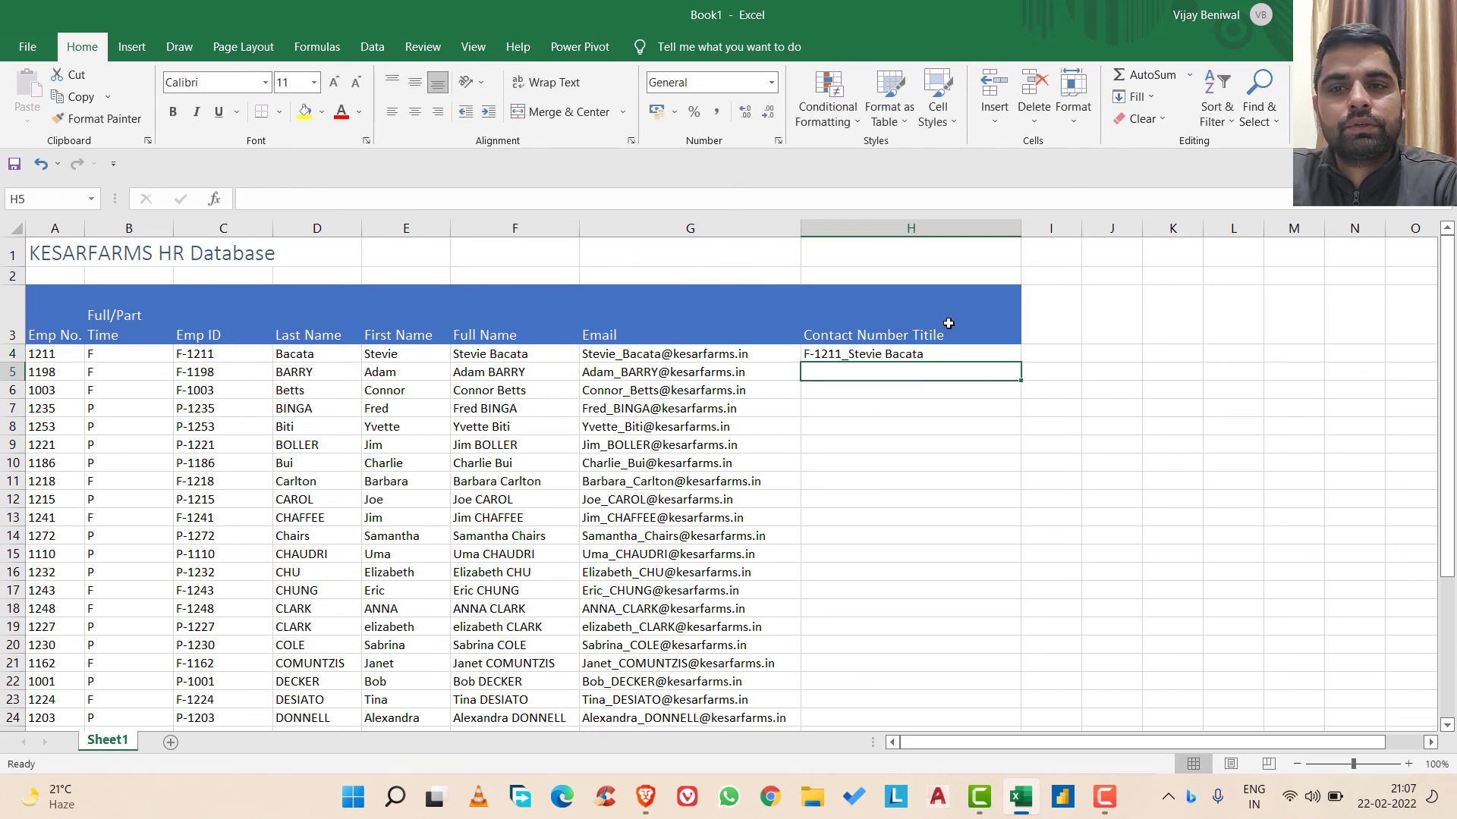
- Fill the CONCAT formula from H4 down the Contact Number Titile column for all employees
{"action": "left_click", "coordinate": [969, 356]}
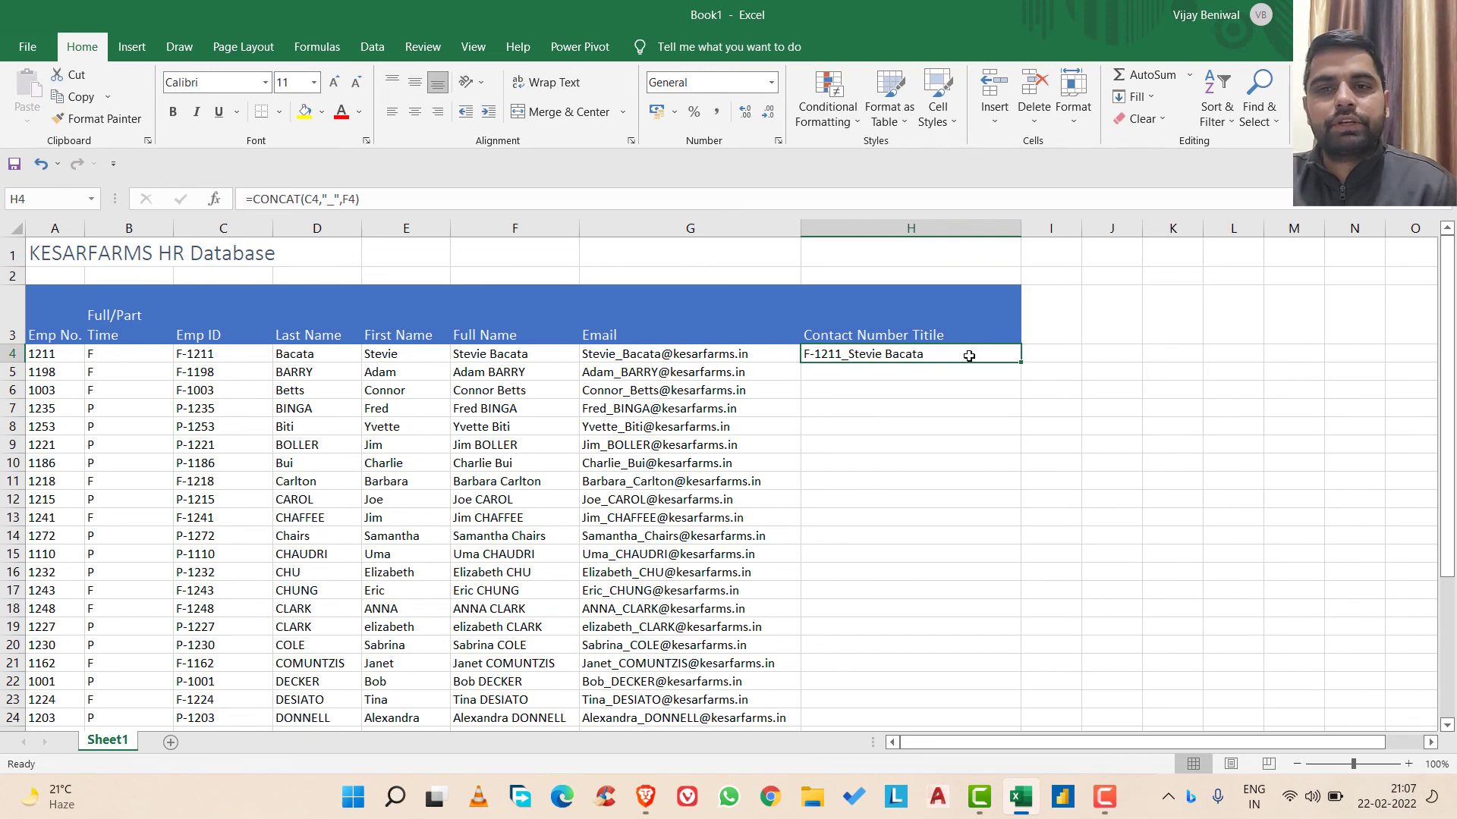
{"action": "double_click", "coordinate": [1021, 362]}
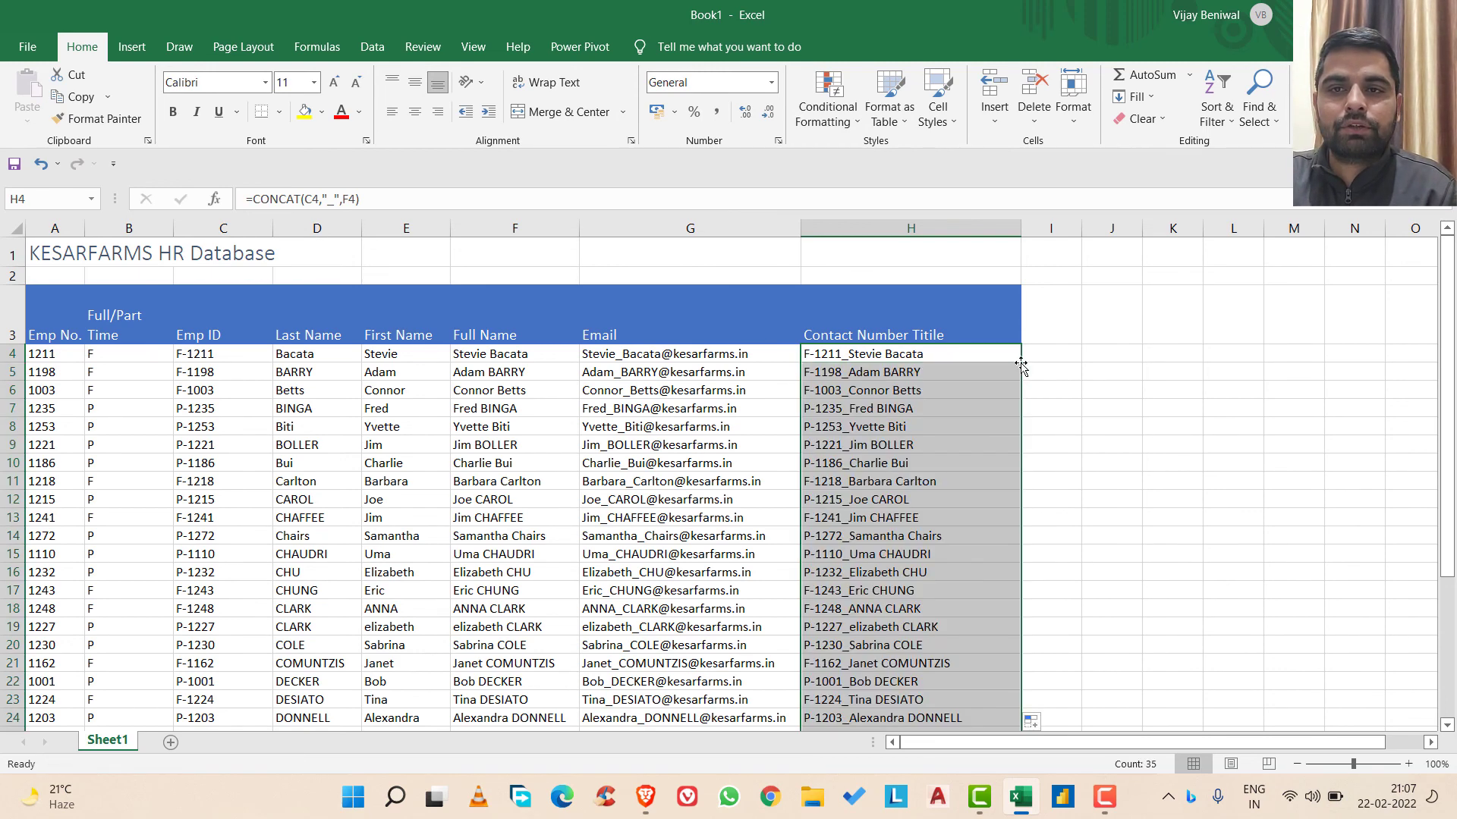
{"action": "scroll", "coordinate": [982, 465], "scroll_direction": "down", "scroll_amount": 7}
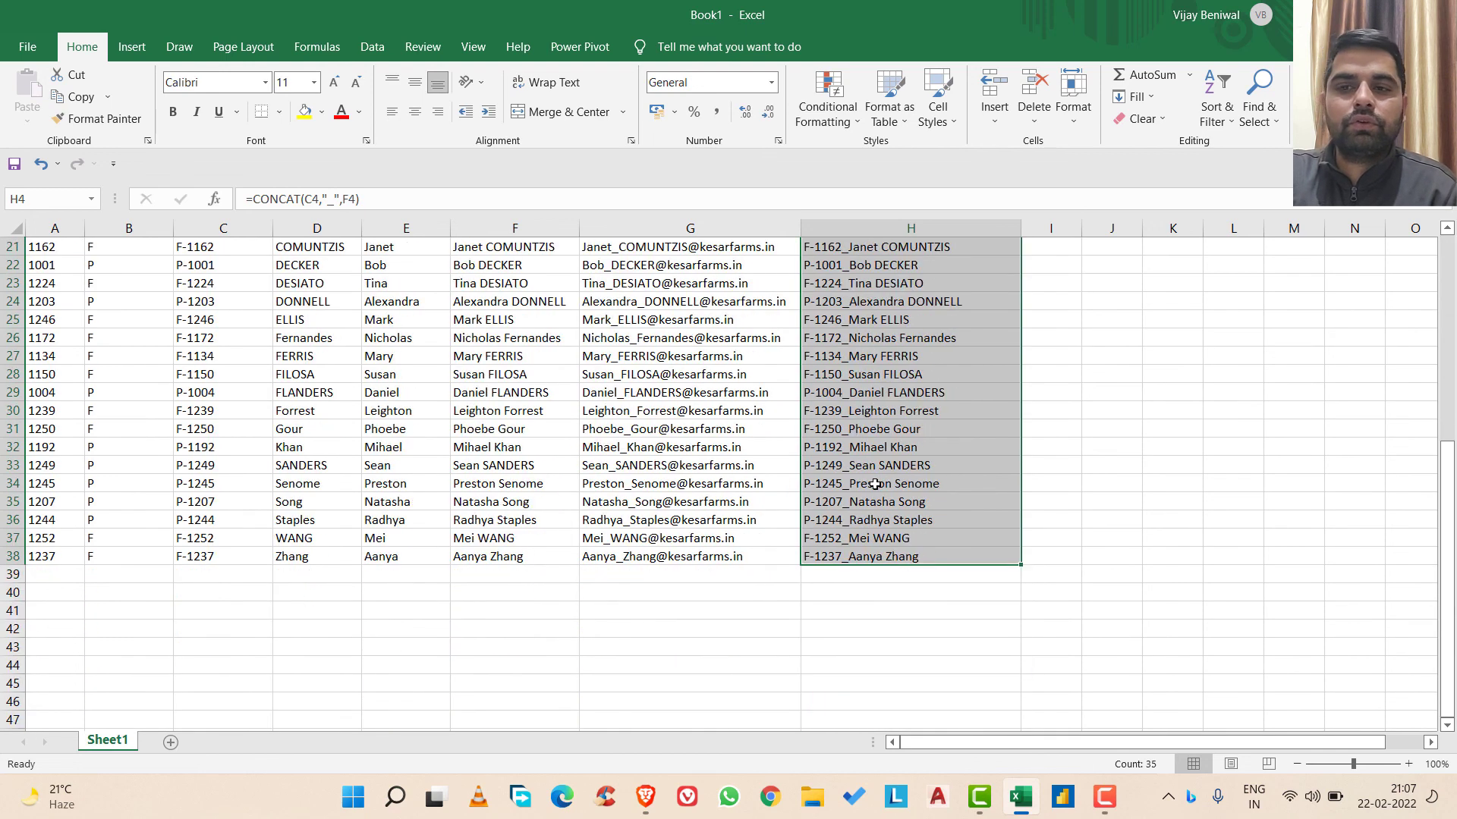
{"action": "scroll", "coordinate": [875, 484], "scroll_direction": "up", "scroll_amount": 7}
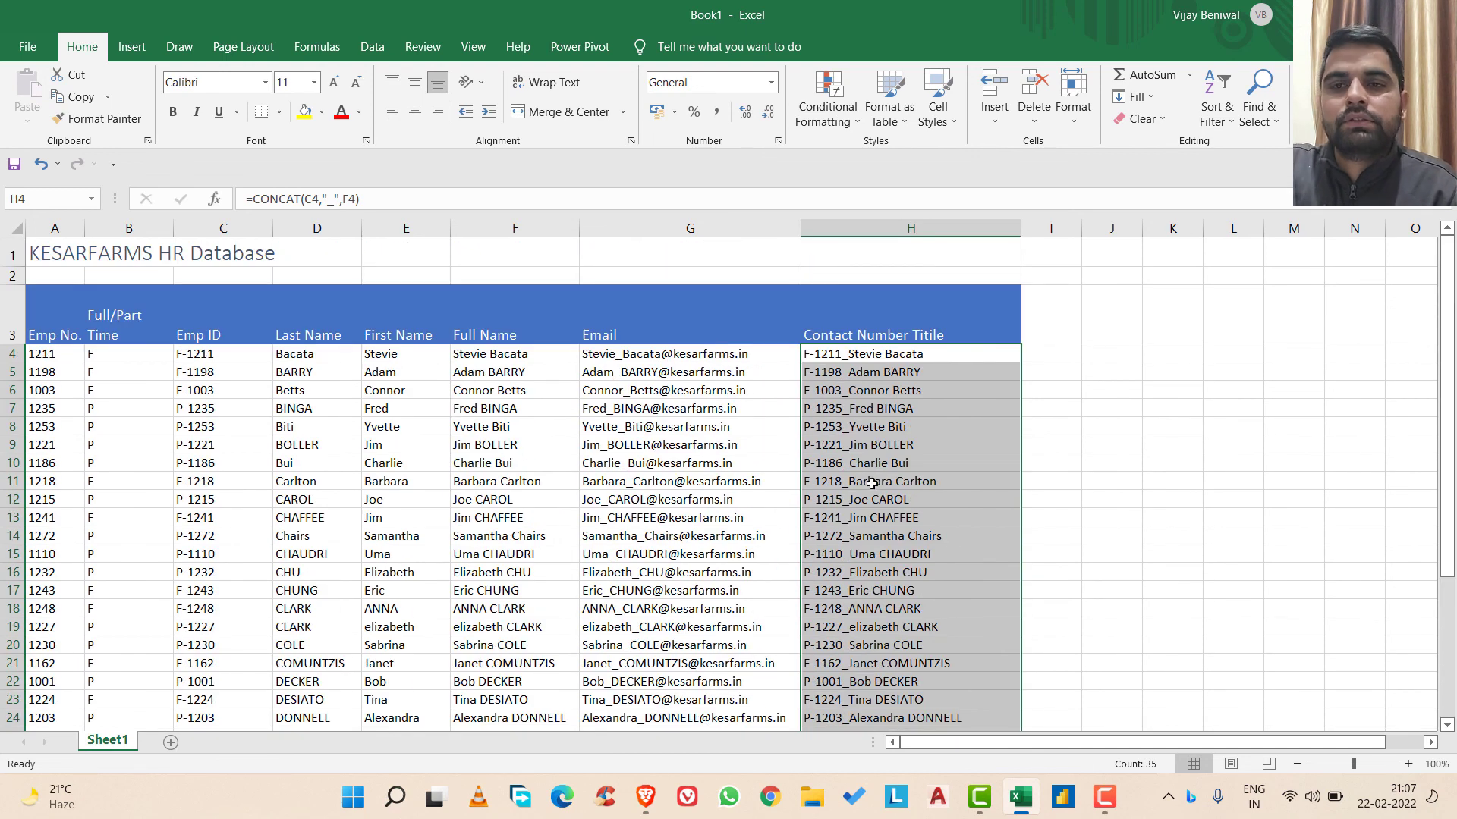